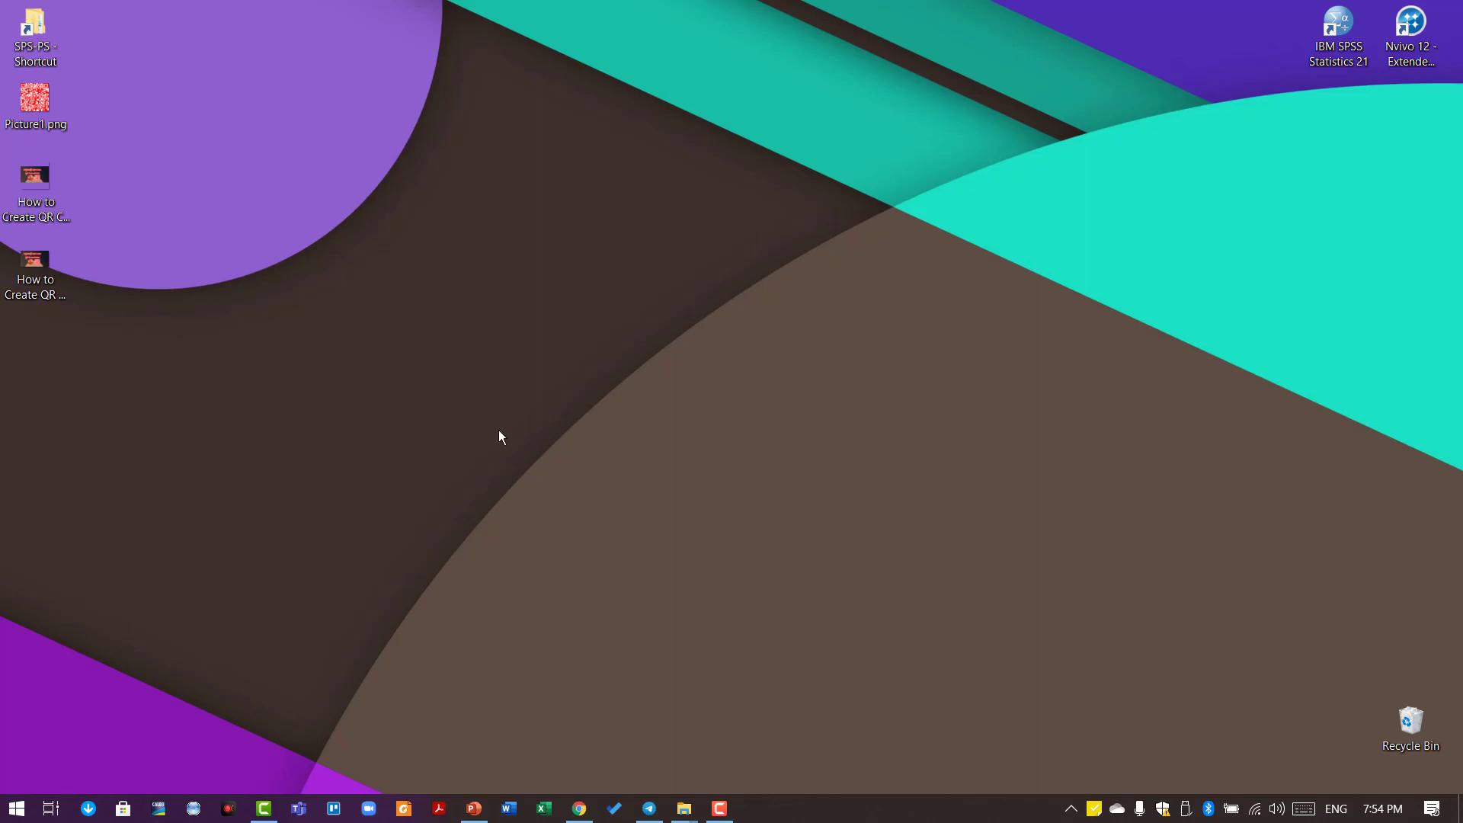
Restore the Presentation1 window showing the three coloured QR codes.
left_click(483, 816)
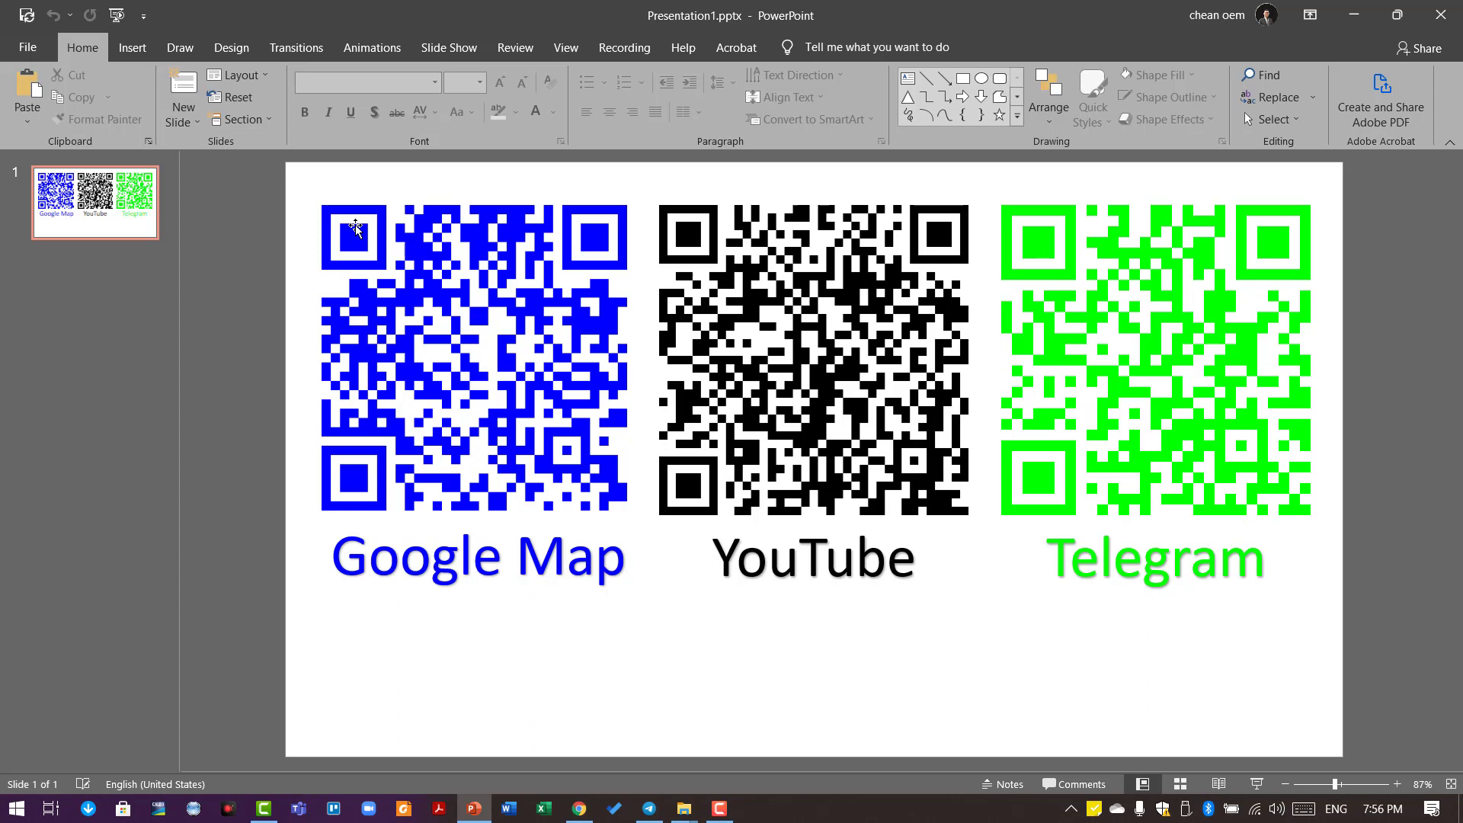
Search the Office store for QR4office, add the QR4Office add-in and accept its license terms.
left_click(130, 59)
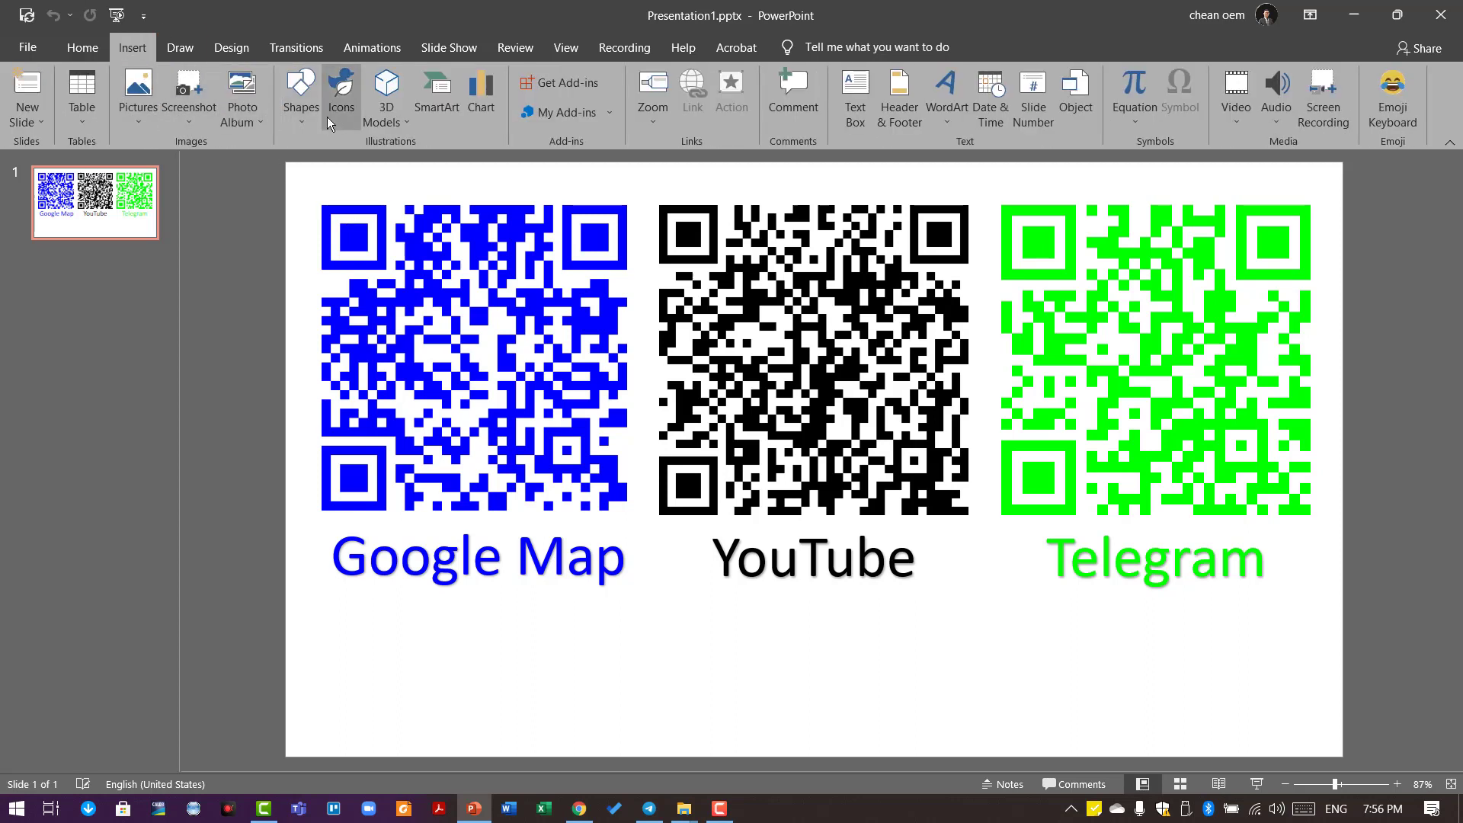
left_click(568, 84)
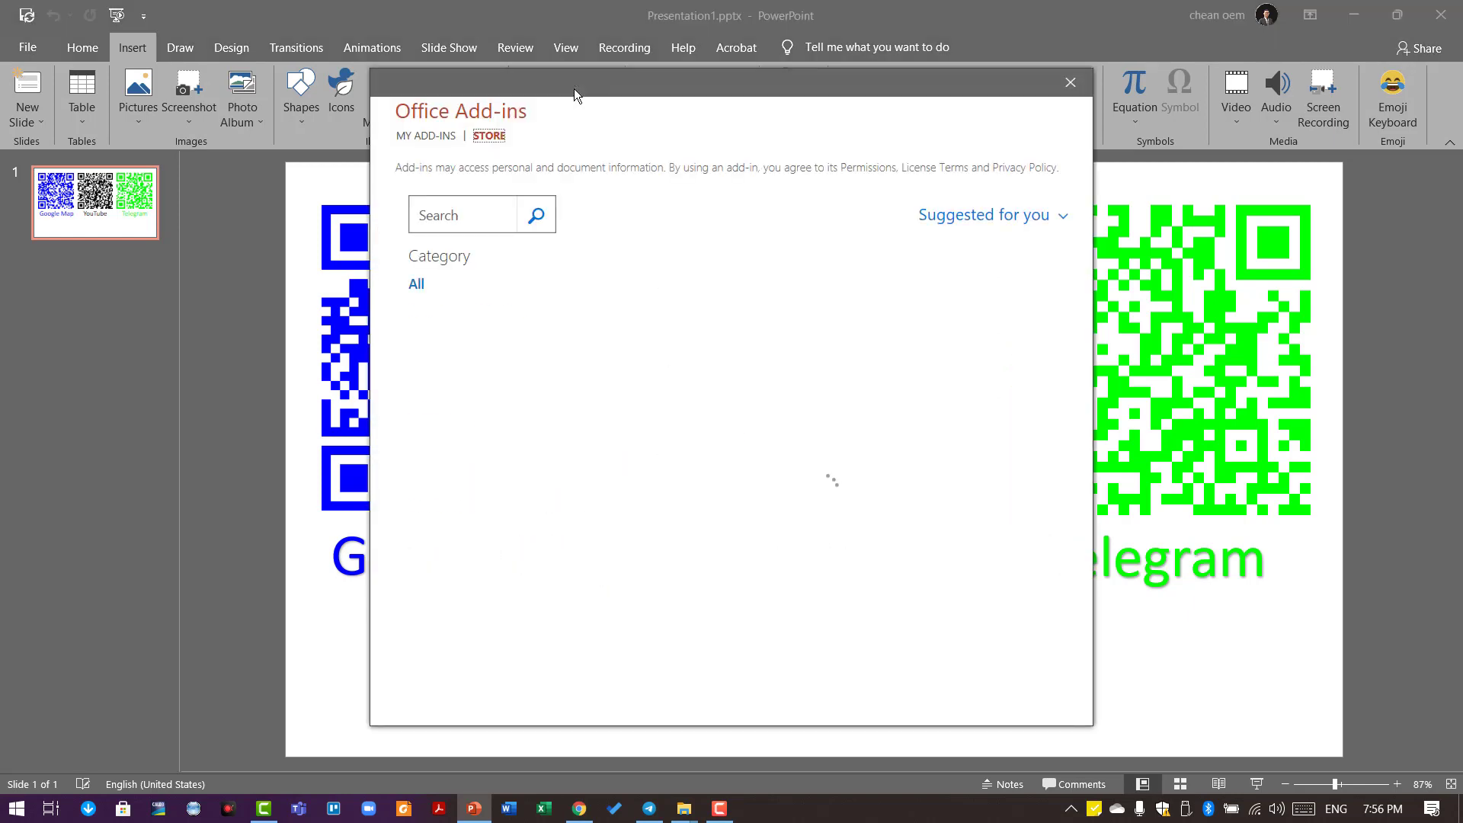
left_click(445, 219)
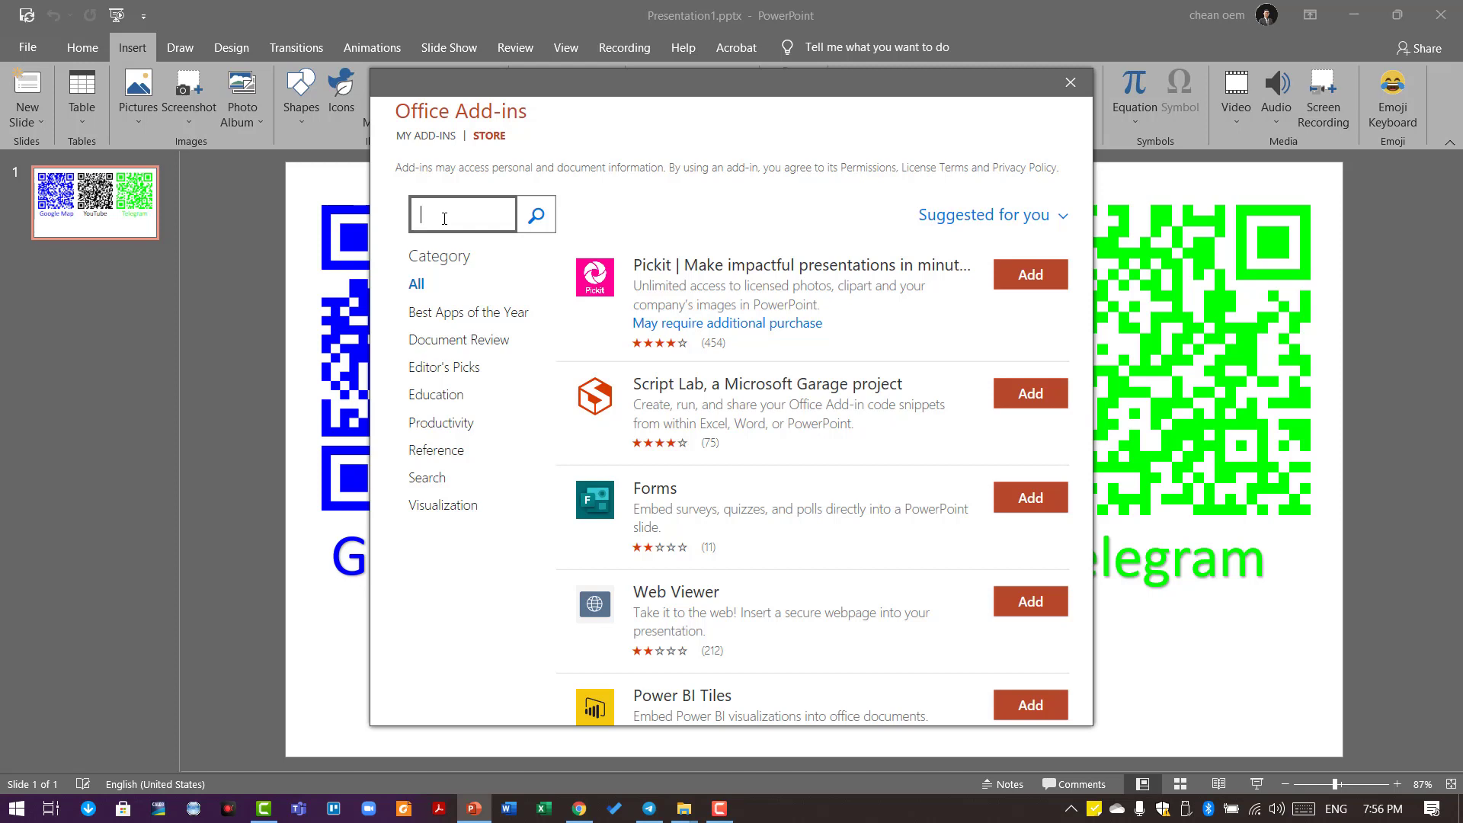
type("QR4office")
left_click(542, 219)
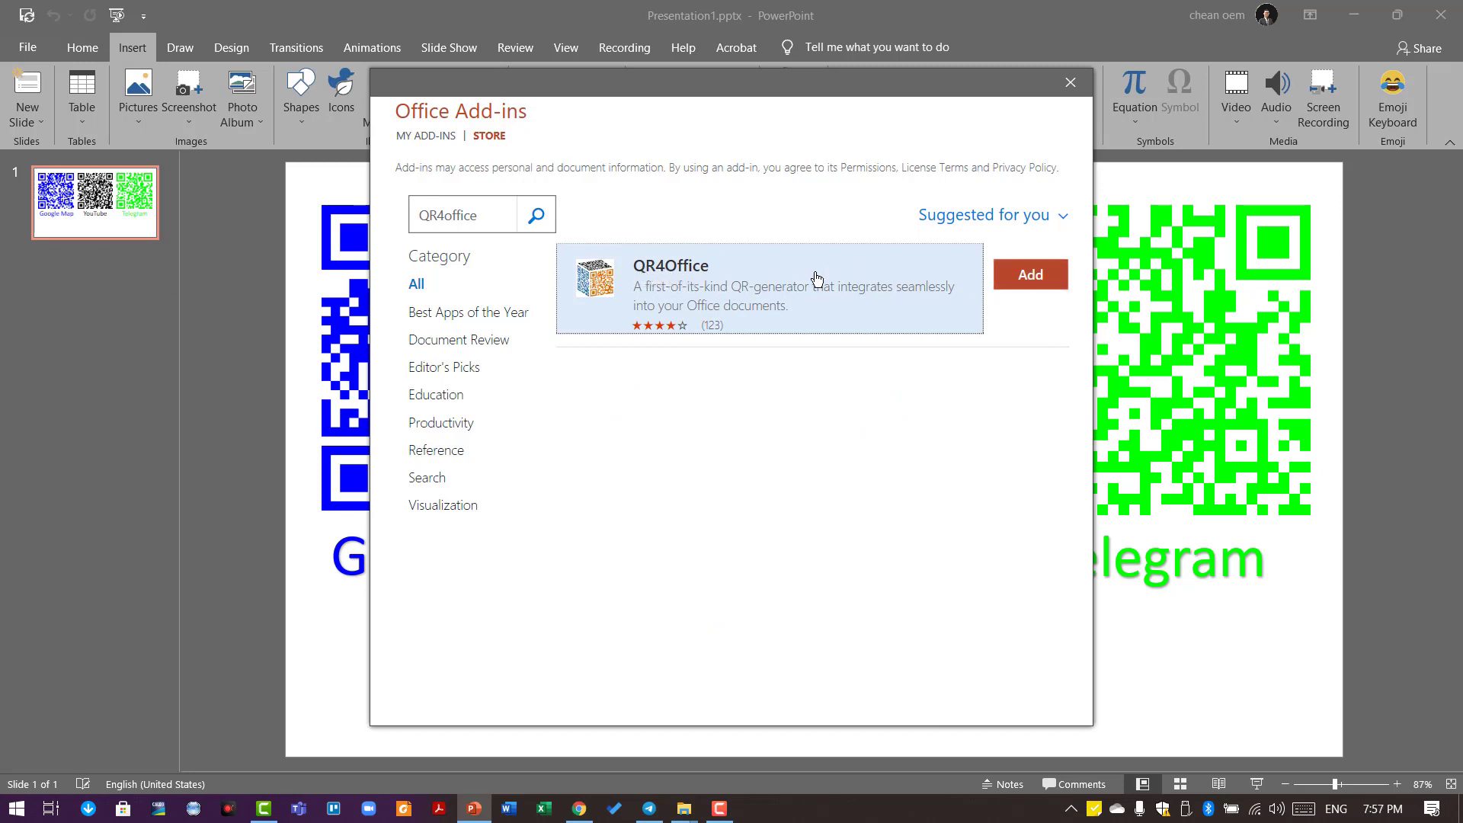
left_click(1033, 287)
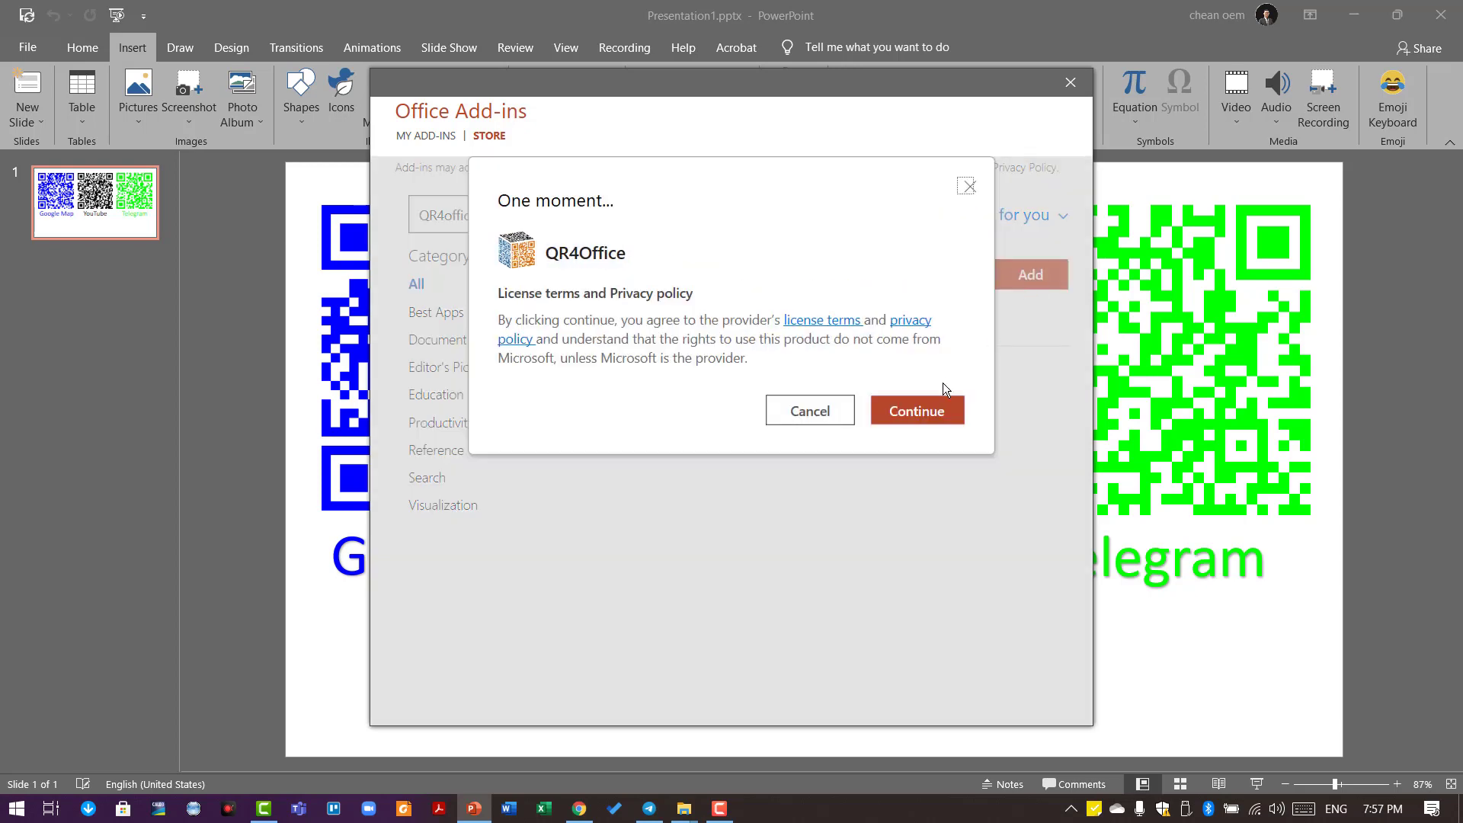
left_click(934, 426)
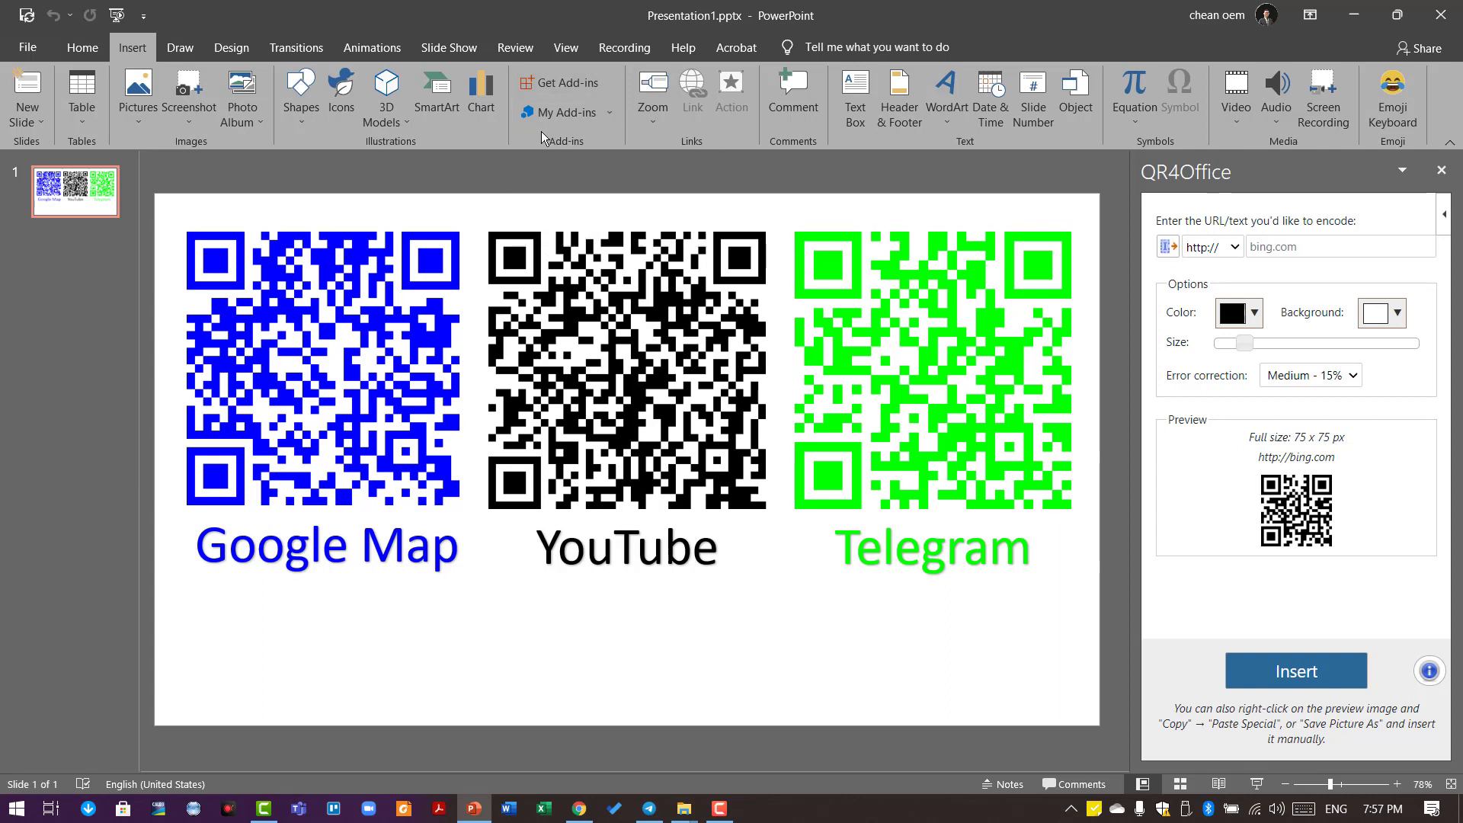
Glance at My Add-ins and the blue Google Map QR code, then switch to Chrome.
left_click(611, 113)
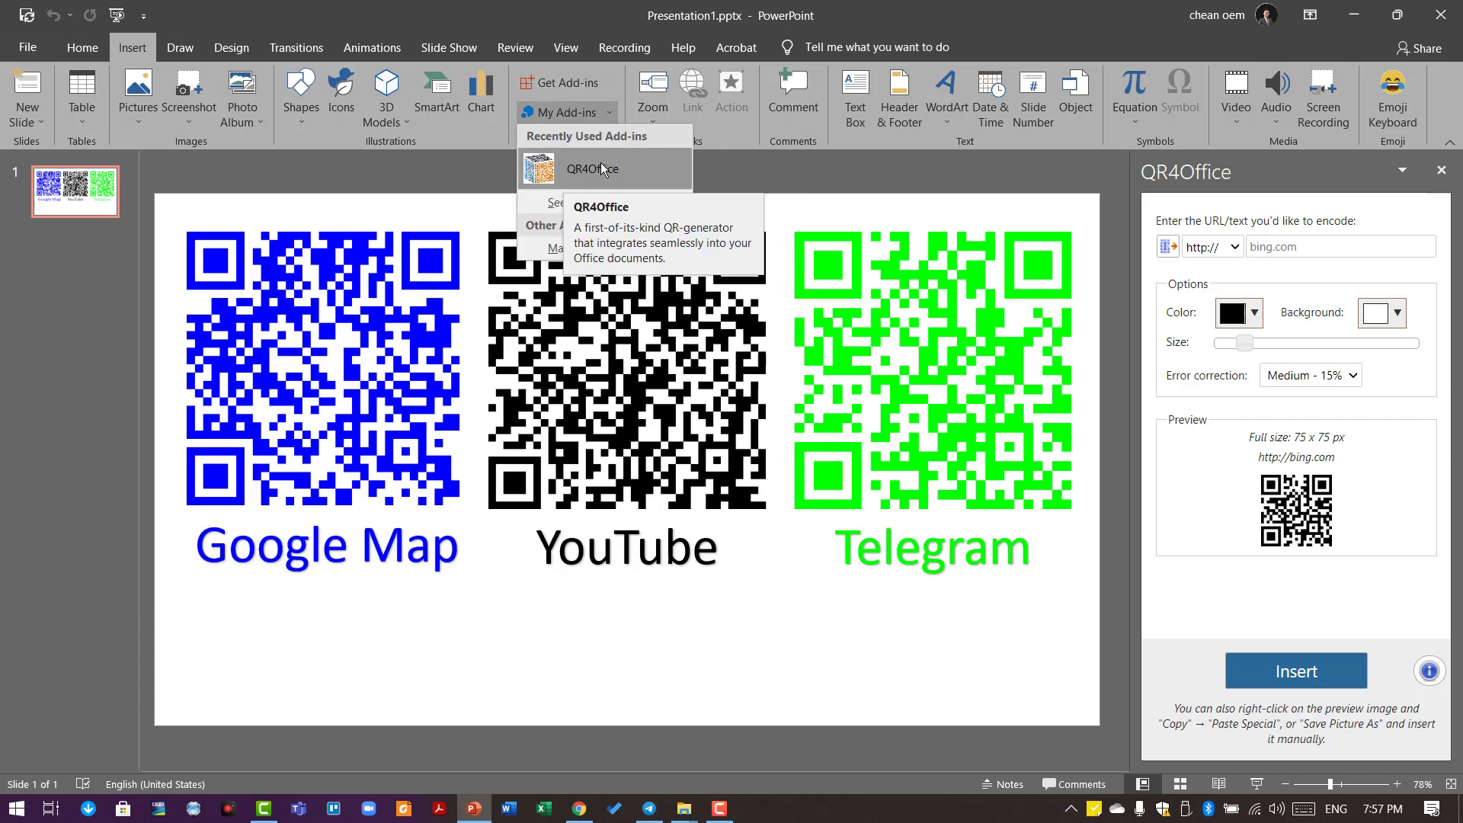
left_click(765, 623)
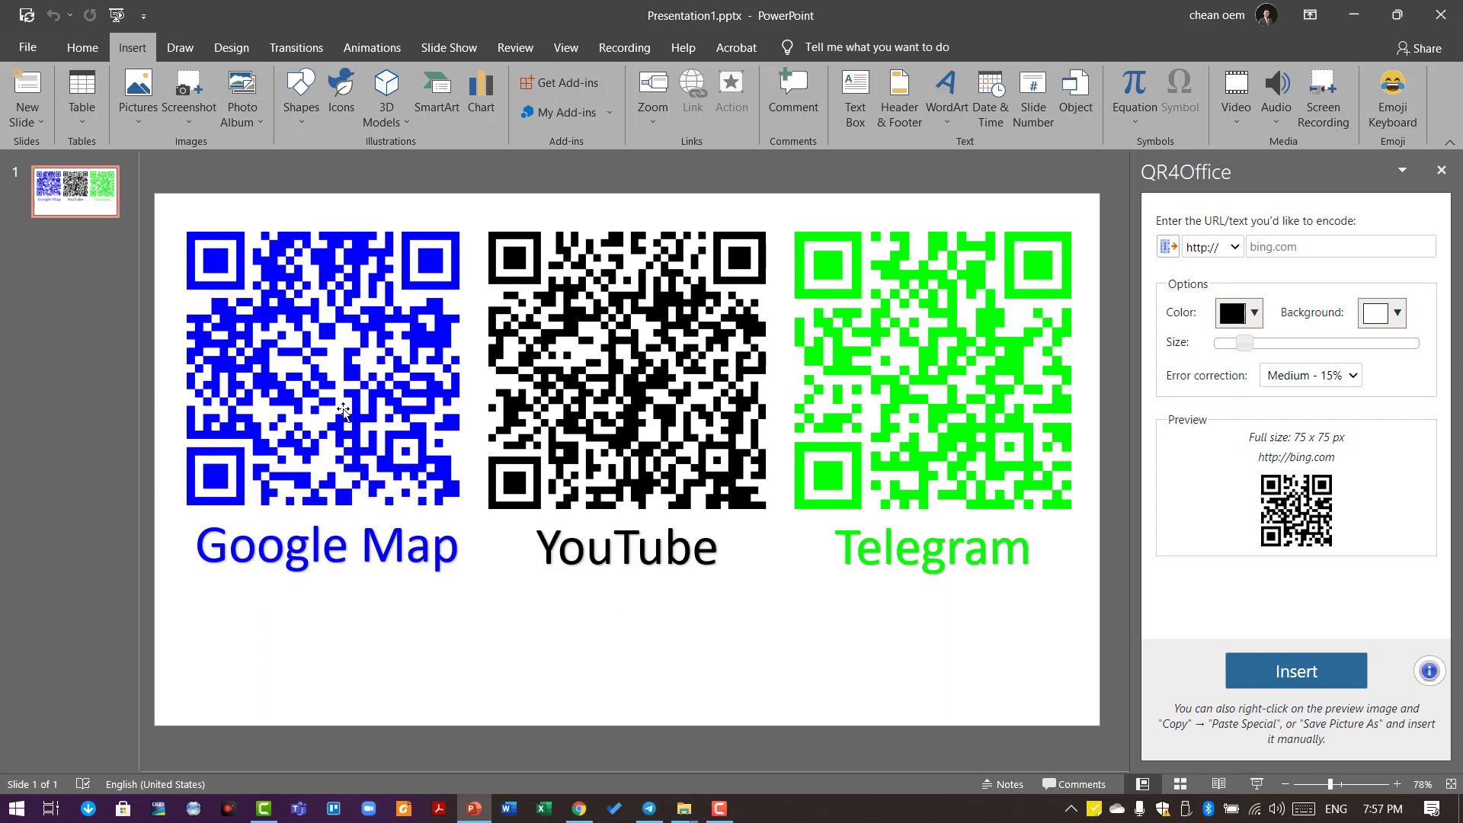
left_click(333, 307)
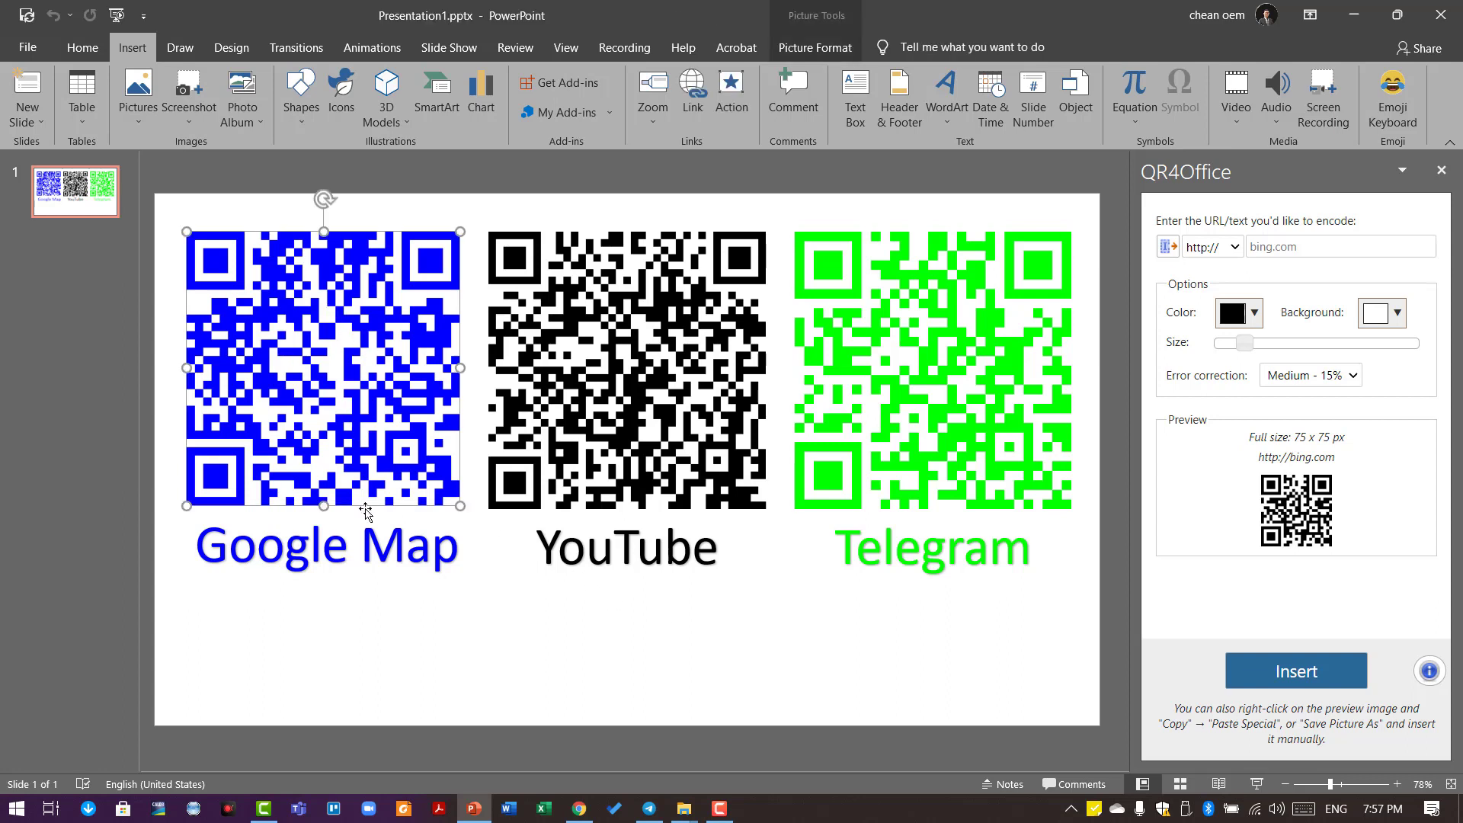
left_click(349, 551)
left_click(471, 630)
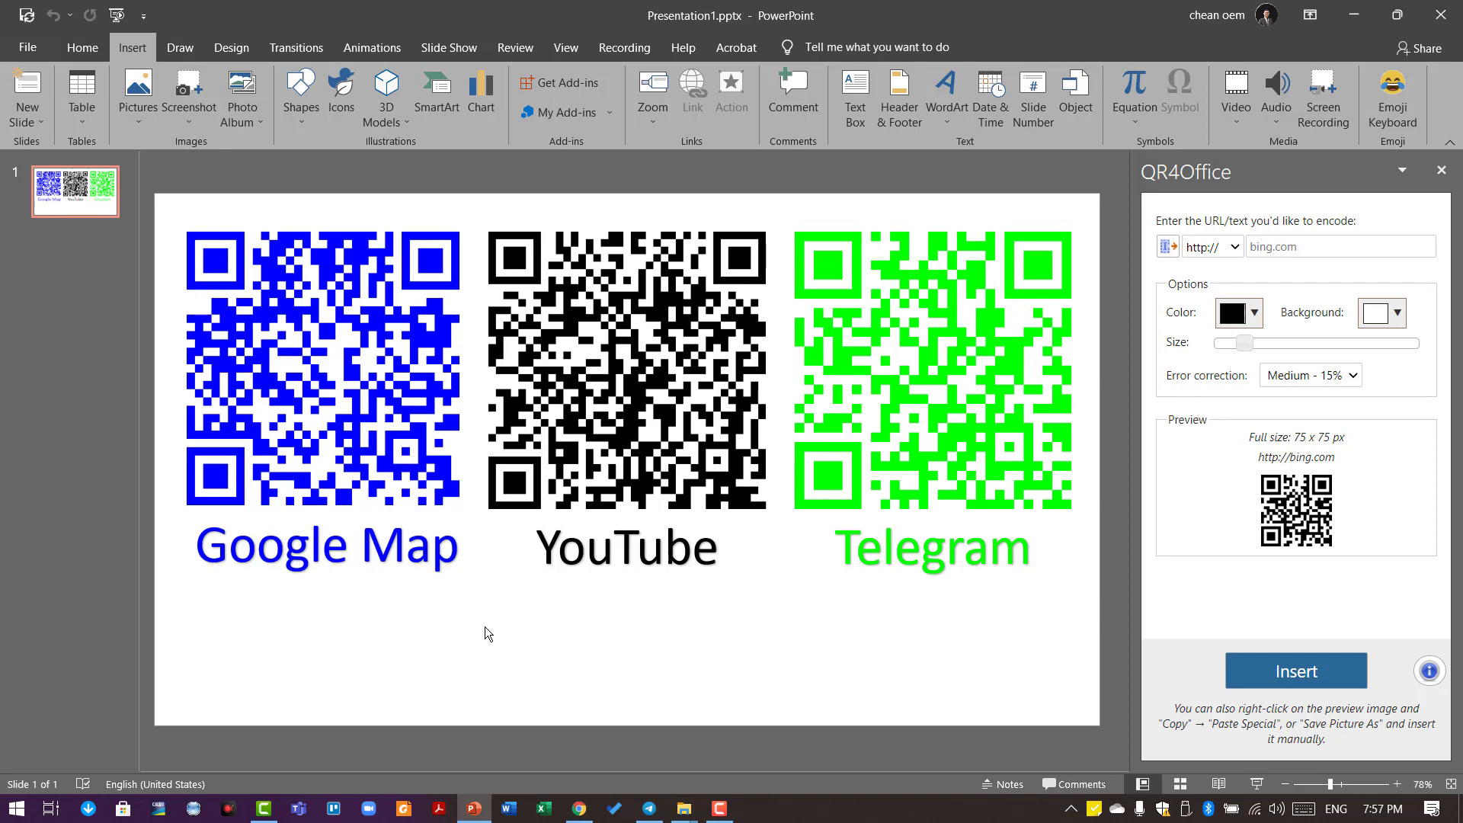
left_click(581, 811)
Centre Sovannaphumi School, Pursat Campus on the map and copy its short goo.gl share link.
left_click(360, 16)
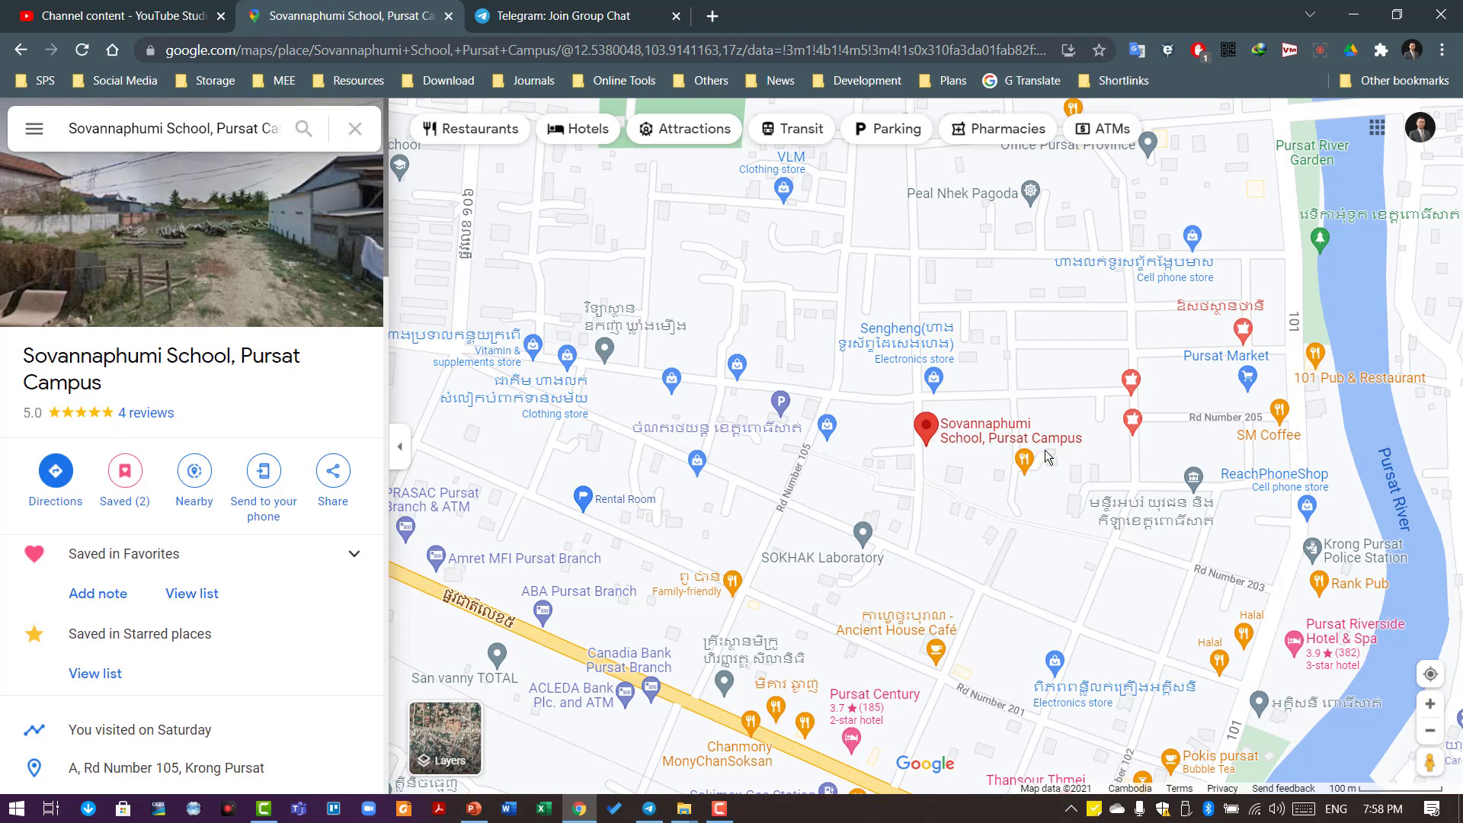
scroll(1045, 450, "up", 5)
left_click_drag(580, 504, 735, 500)
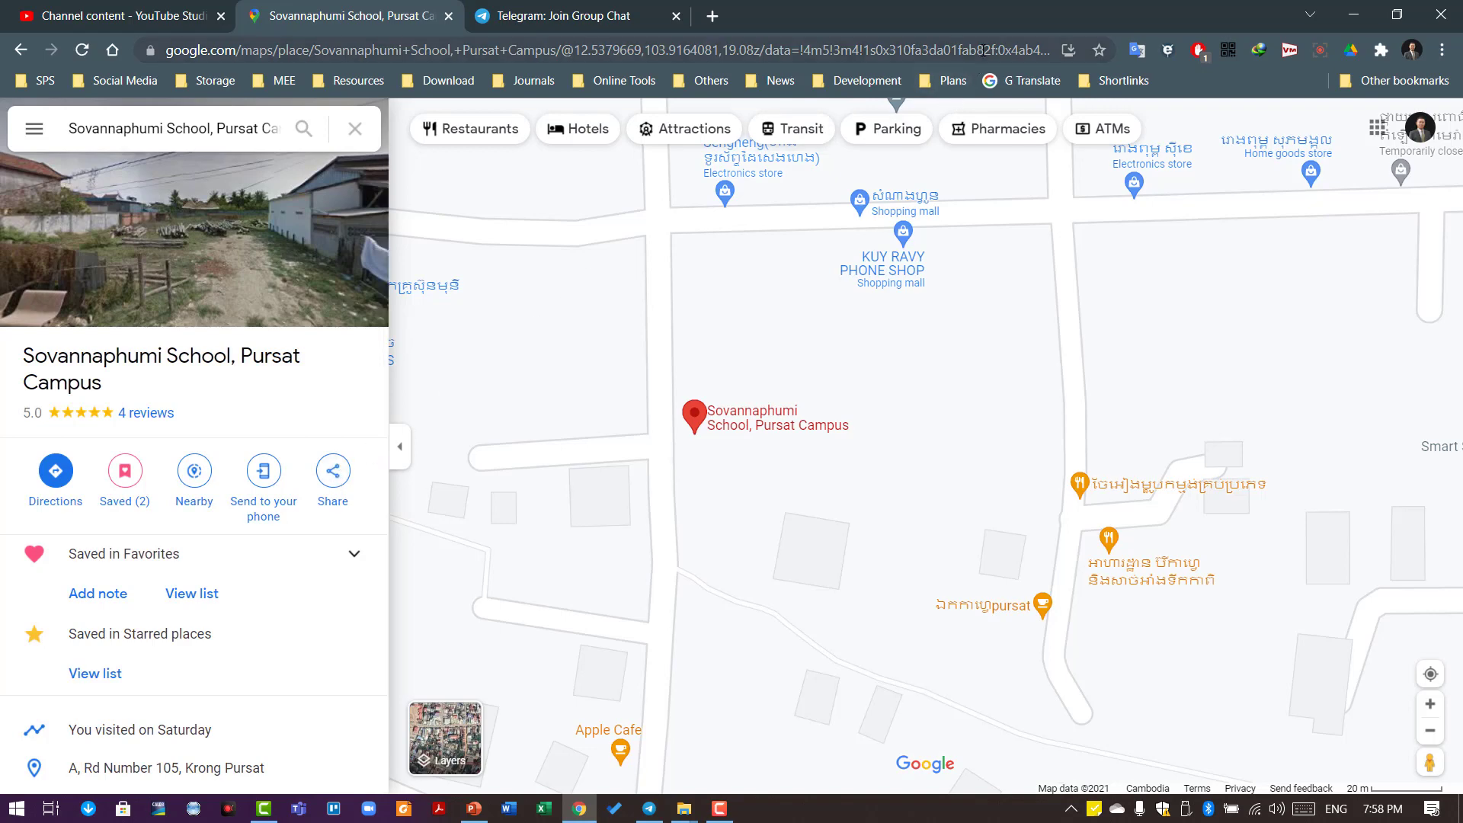
left_click(888, 55)
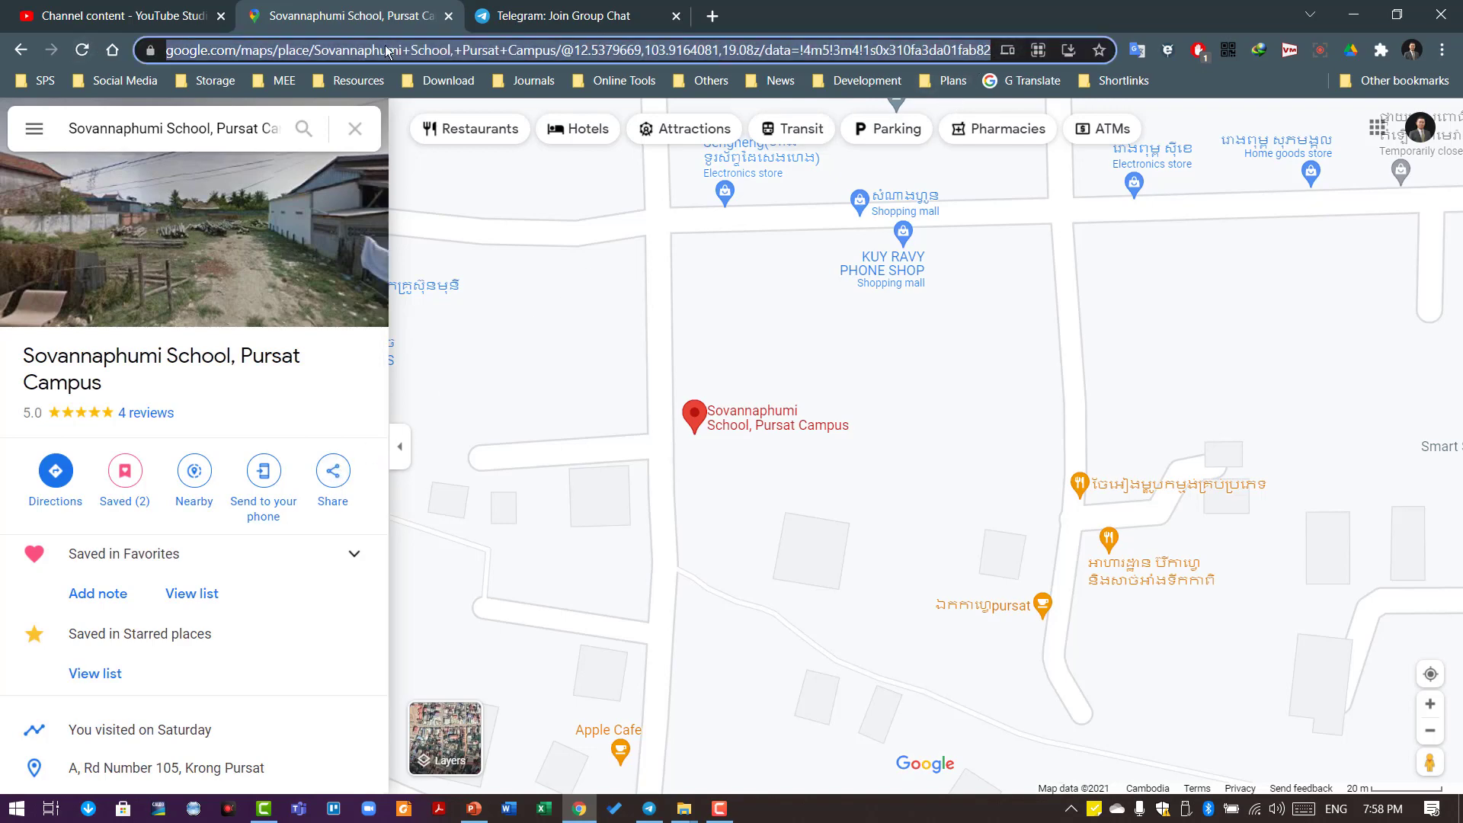
left_click(336, 478)
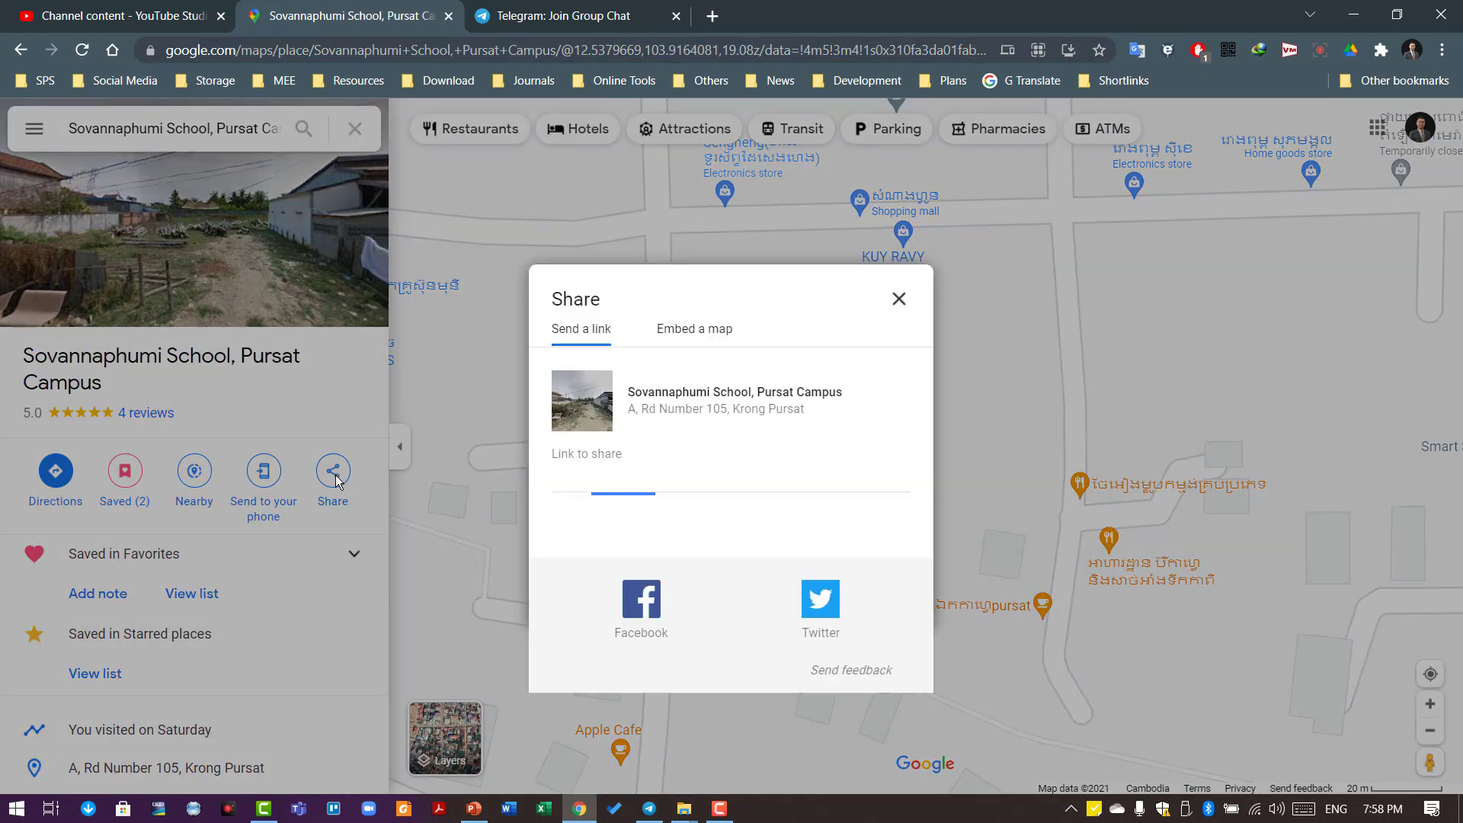
left_click(878, 485)
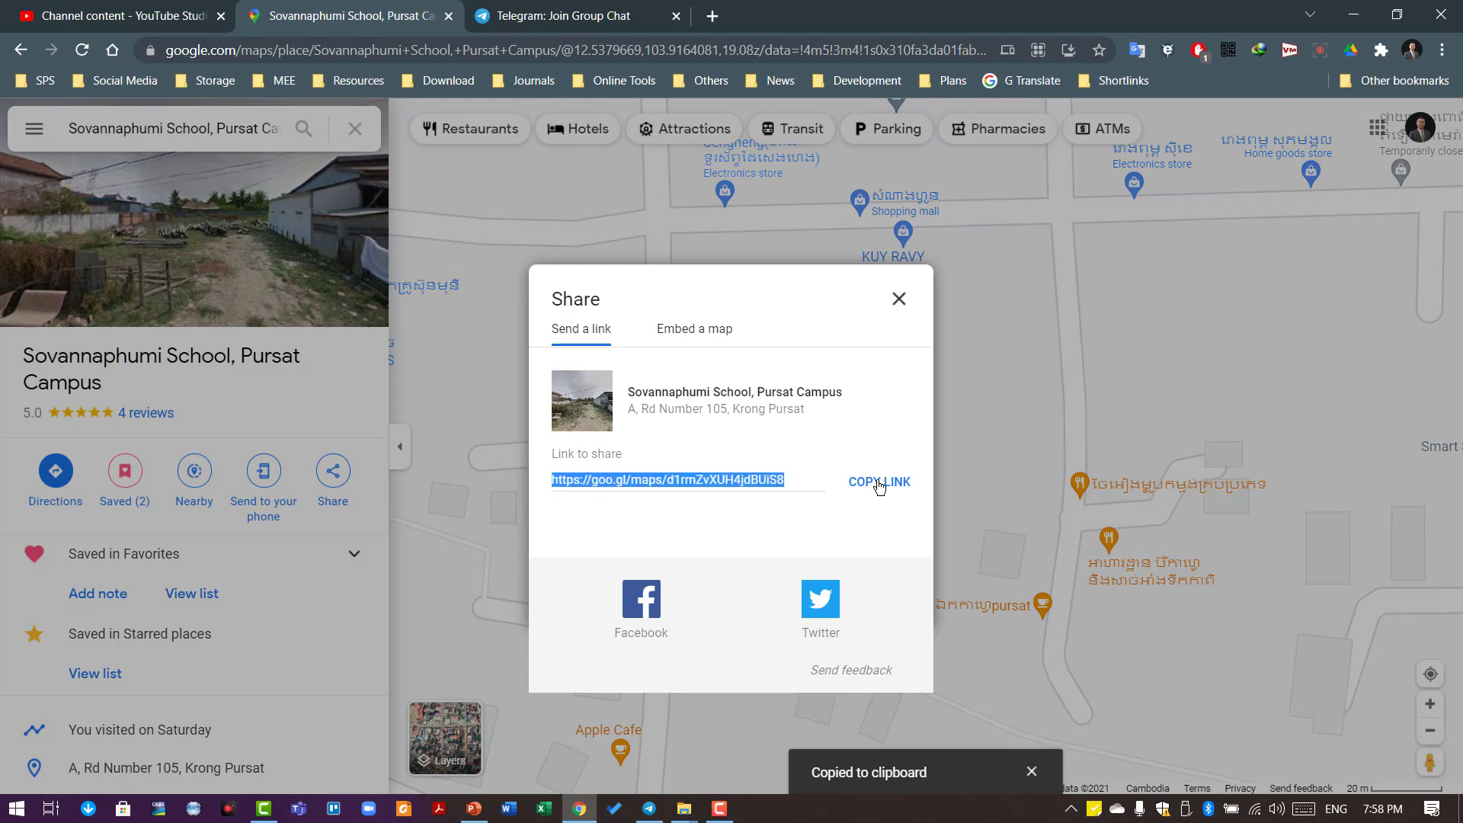
left_click(784, 482)
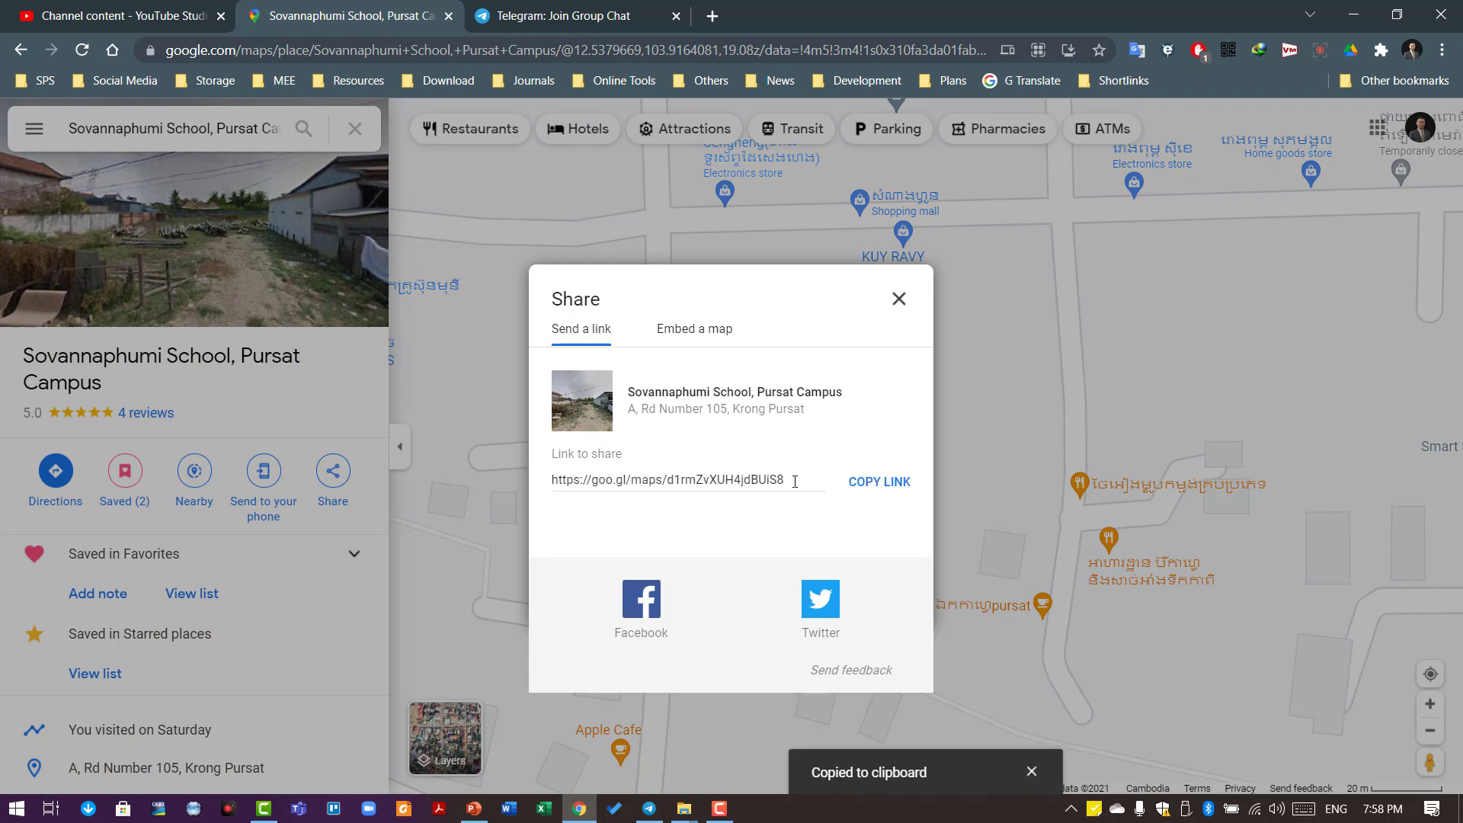
left_click_drag(777, 483, 537, 487)
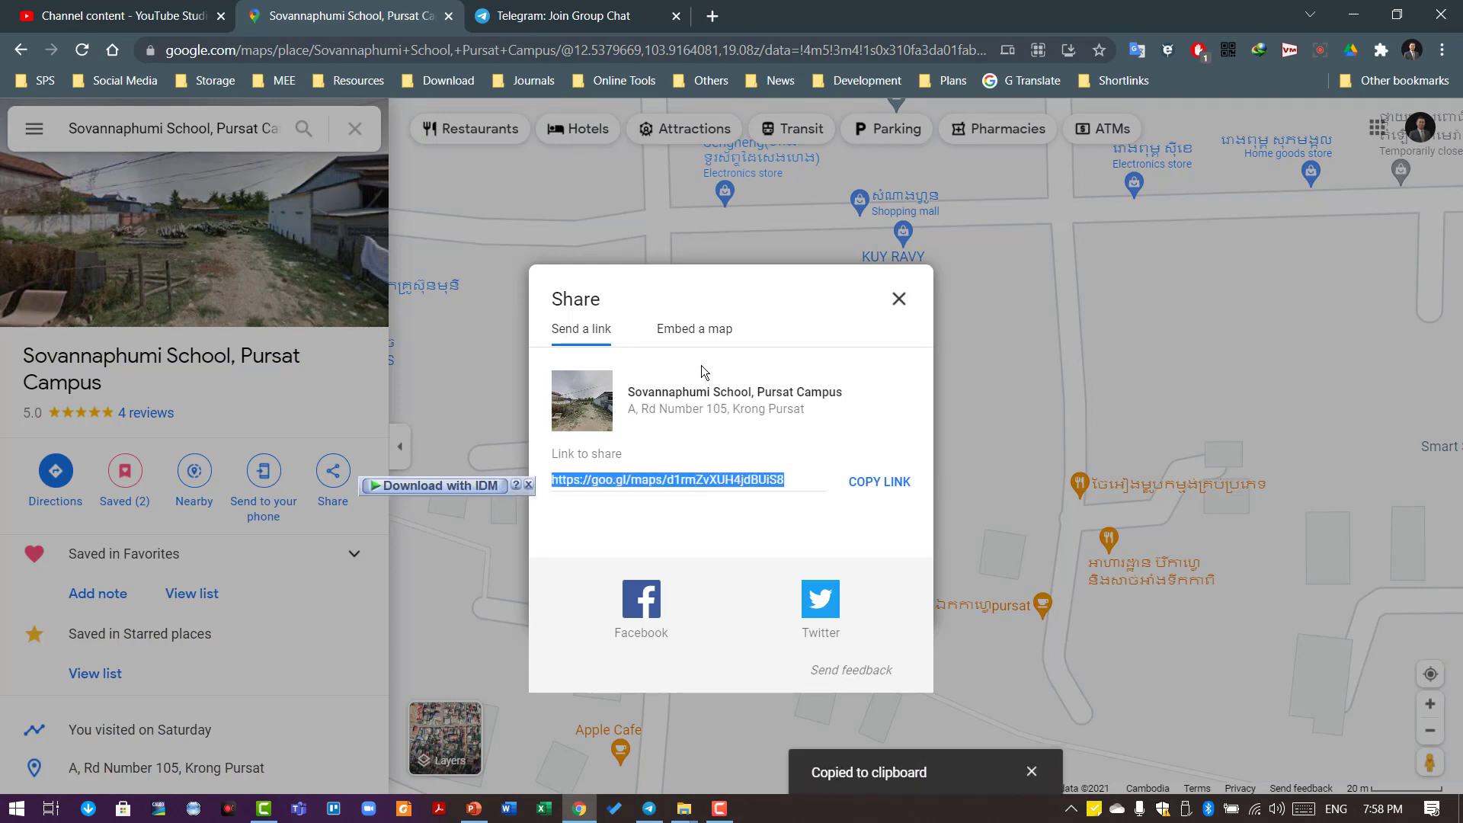
Paste the goo.gl Maps link into QR4Office's encode field with the prefix set to custom.
left_click(474, 815)
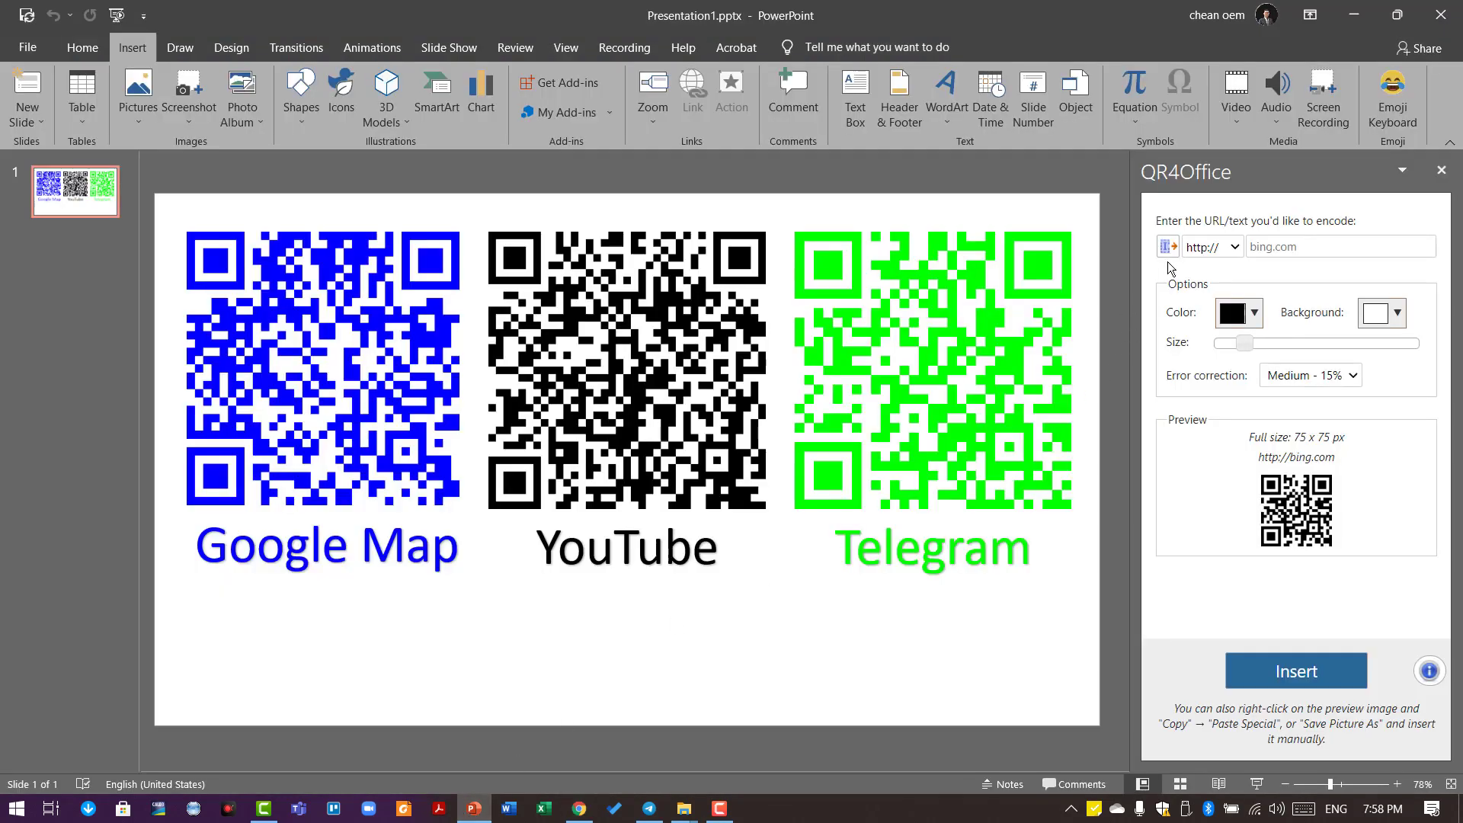
left_click(1236, 246)
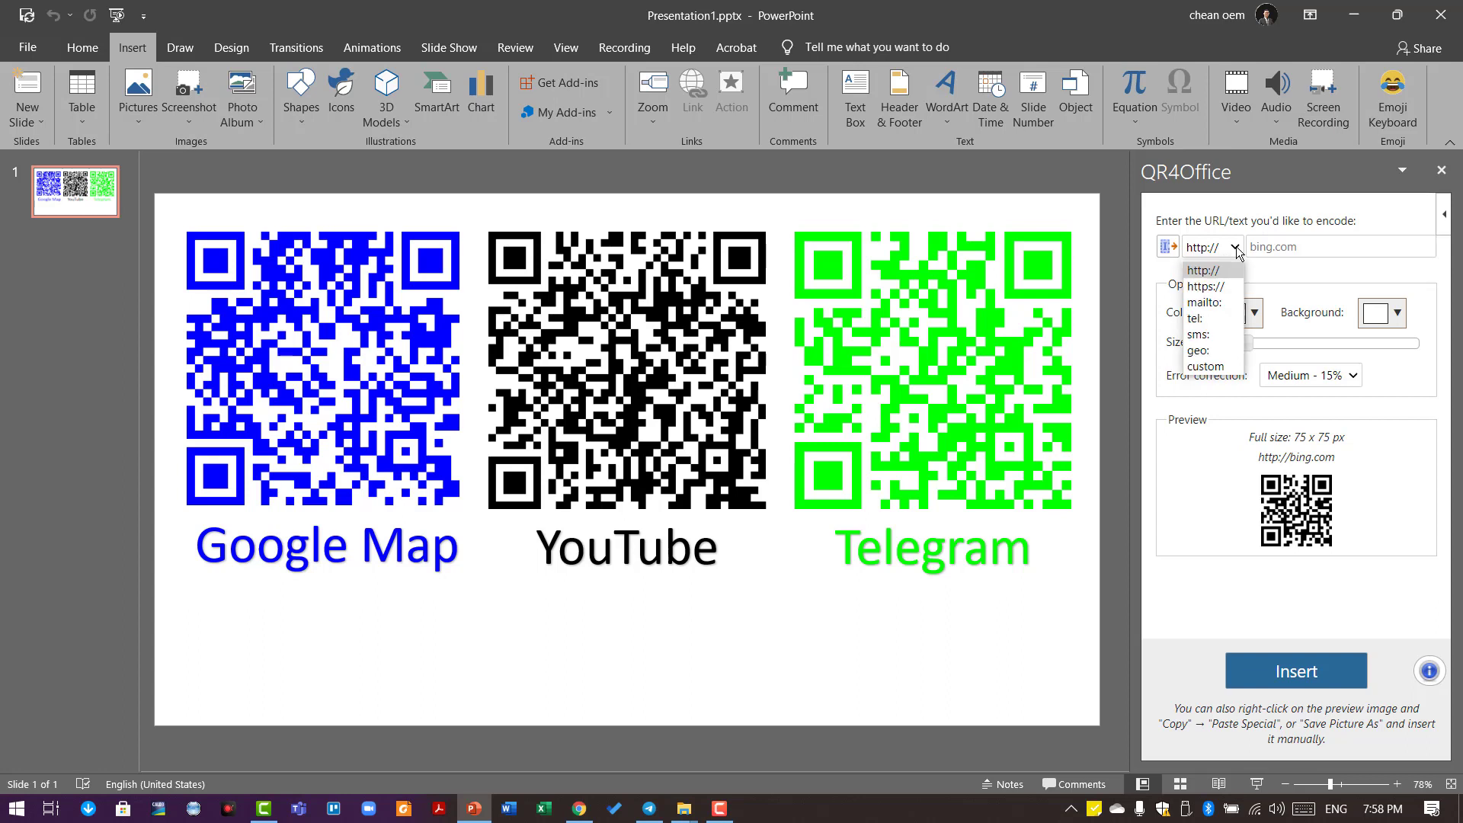
left_click(1212, 367)
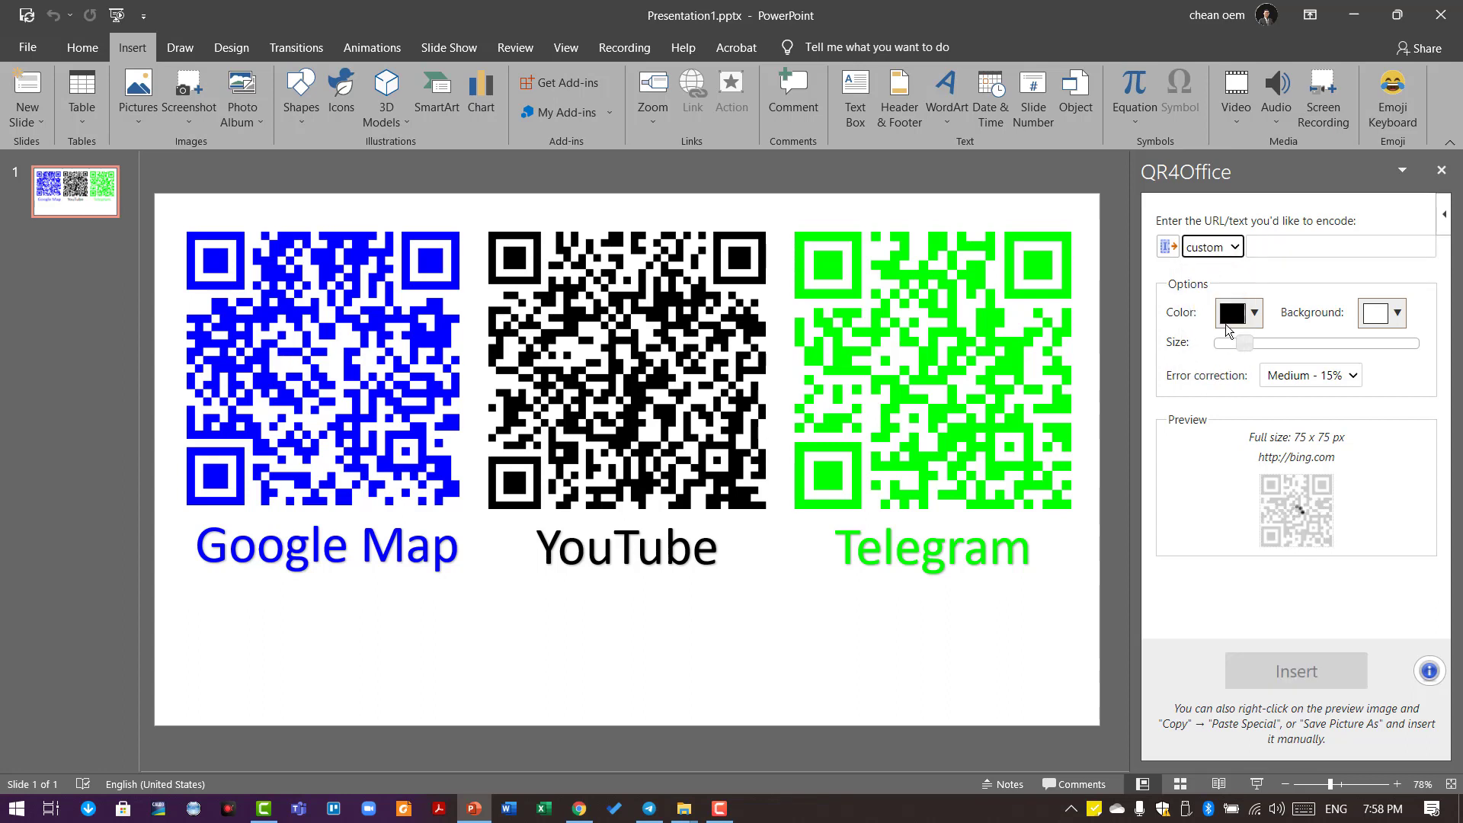
left_click(1260, 245)
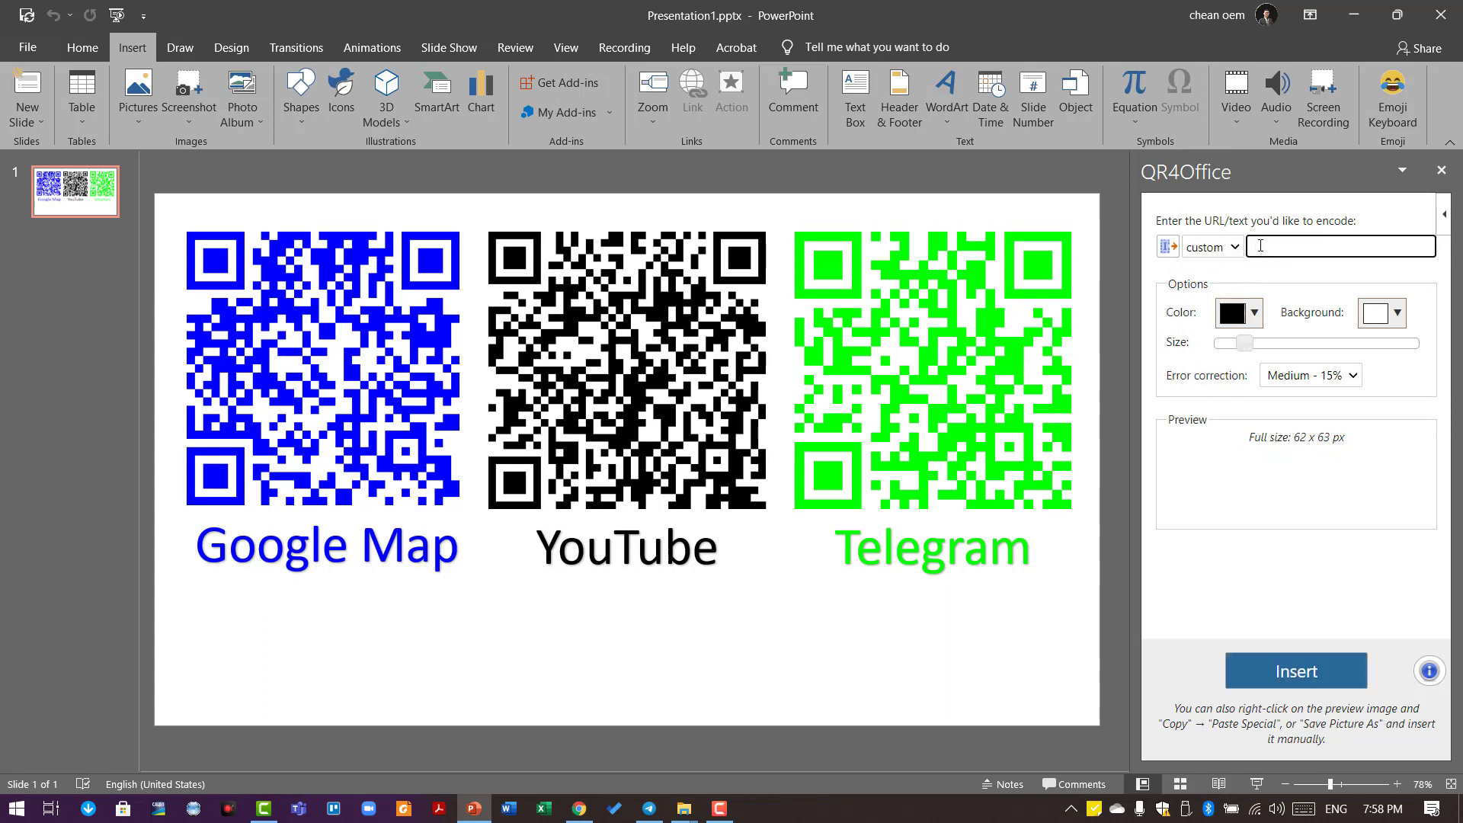
right_click(1260, 246)
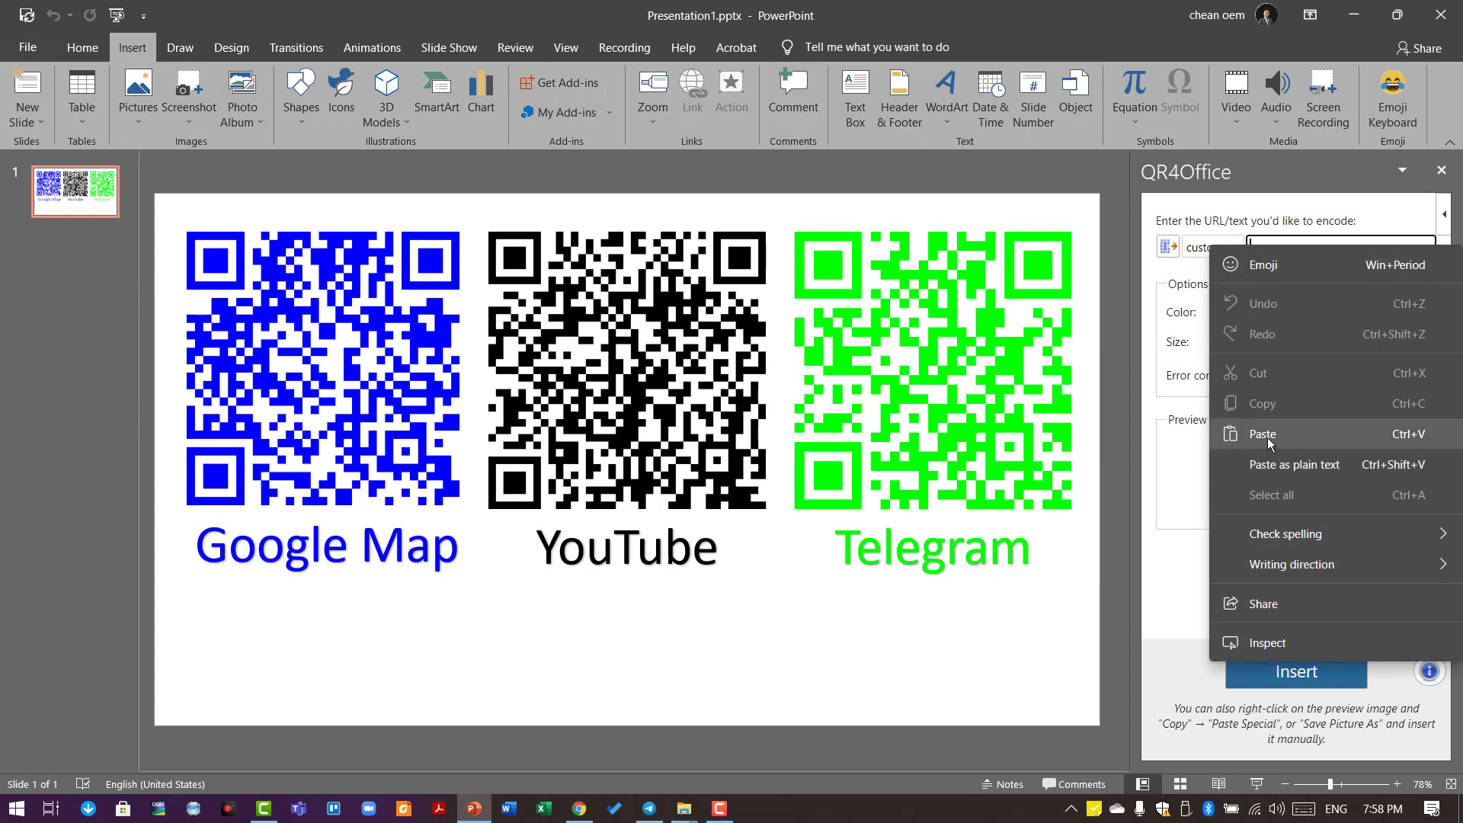
left_click(1410, 436)
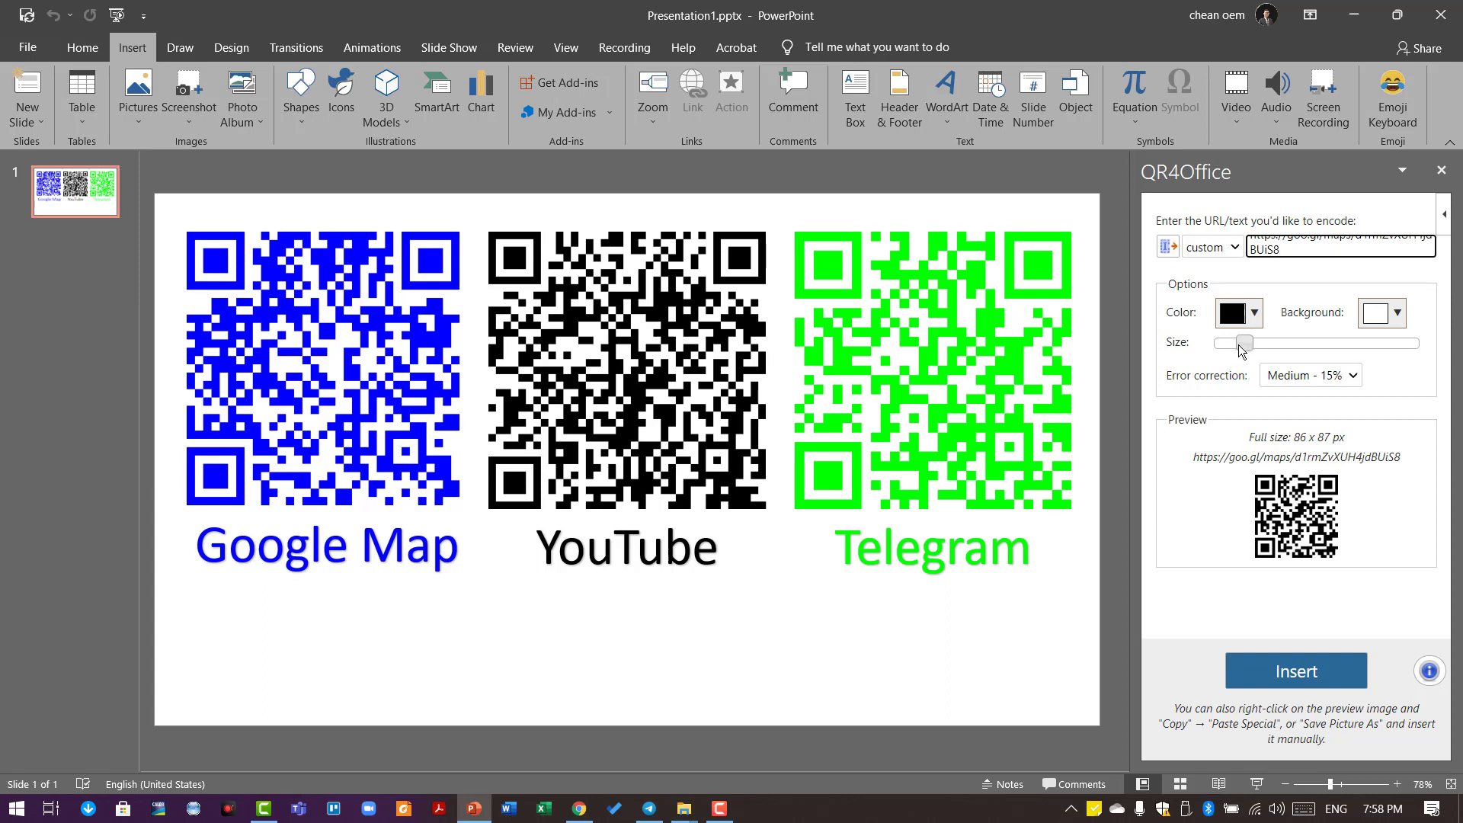
Maximise the QR size to 555 x 555 px and set error correction to High - 30%.
left_click_drag(1243, 349, 1424, 351)
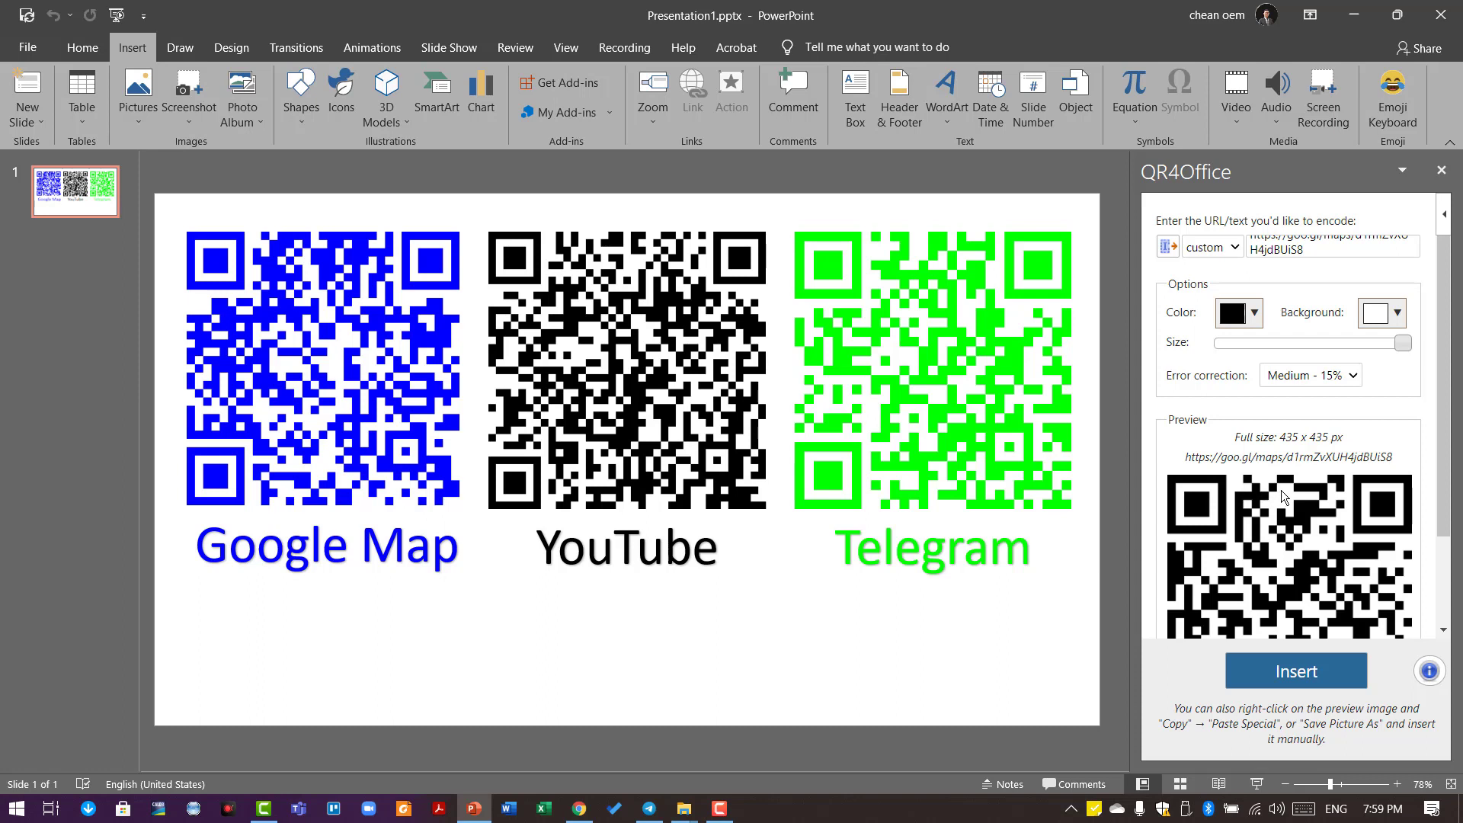
left_click(1291, 376)
left_click(1292, 449)
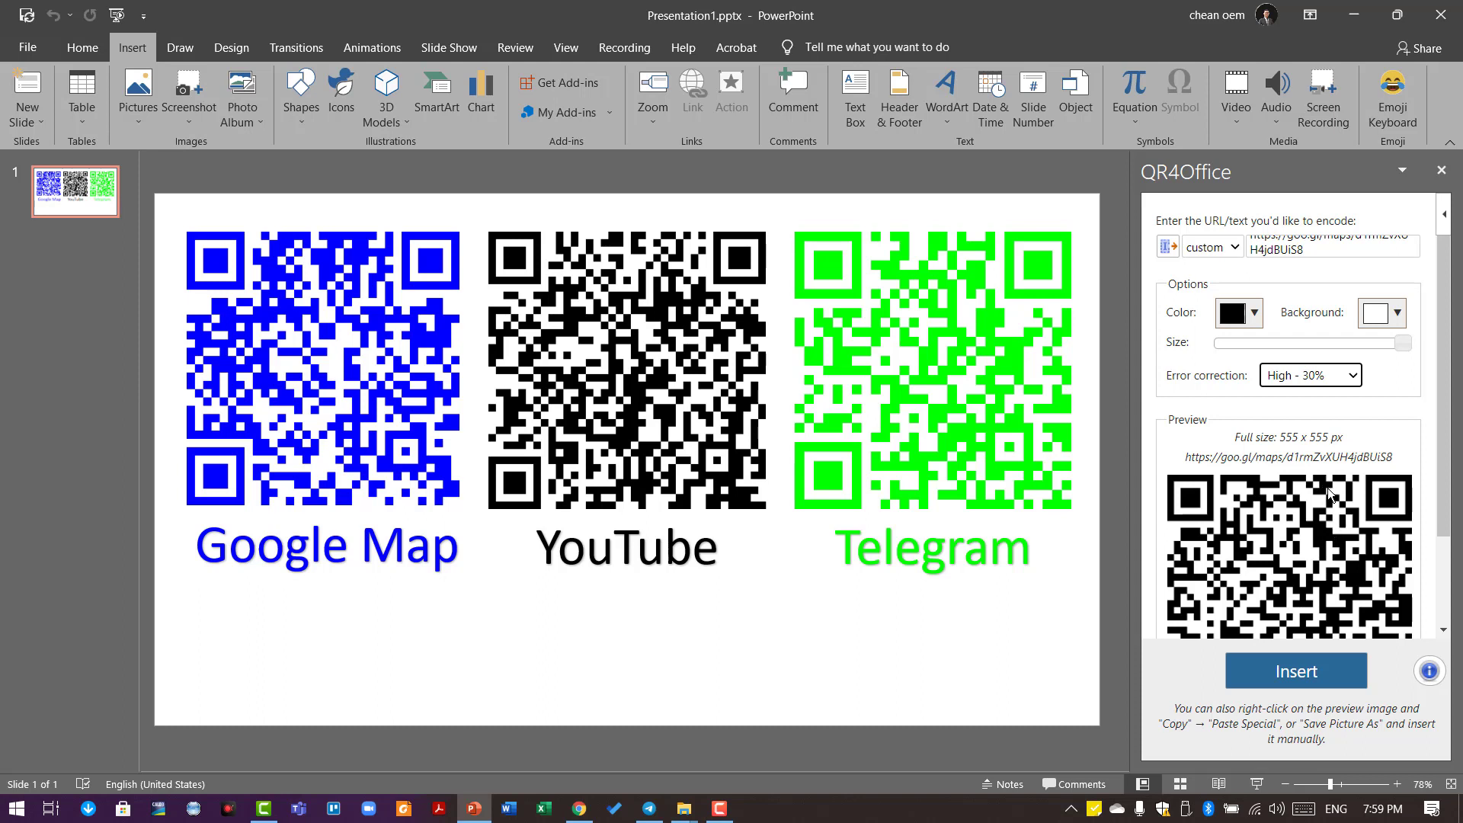
left_click(1333, 379)
left_click(1339, 417)
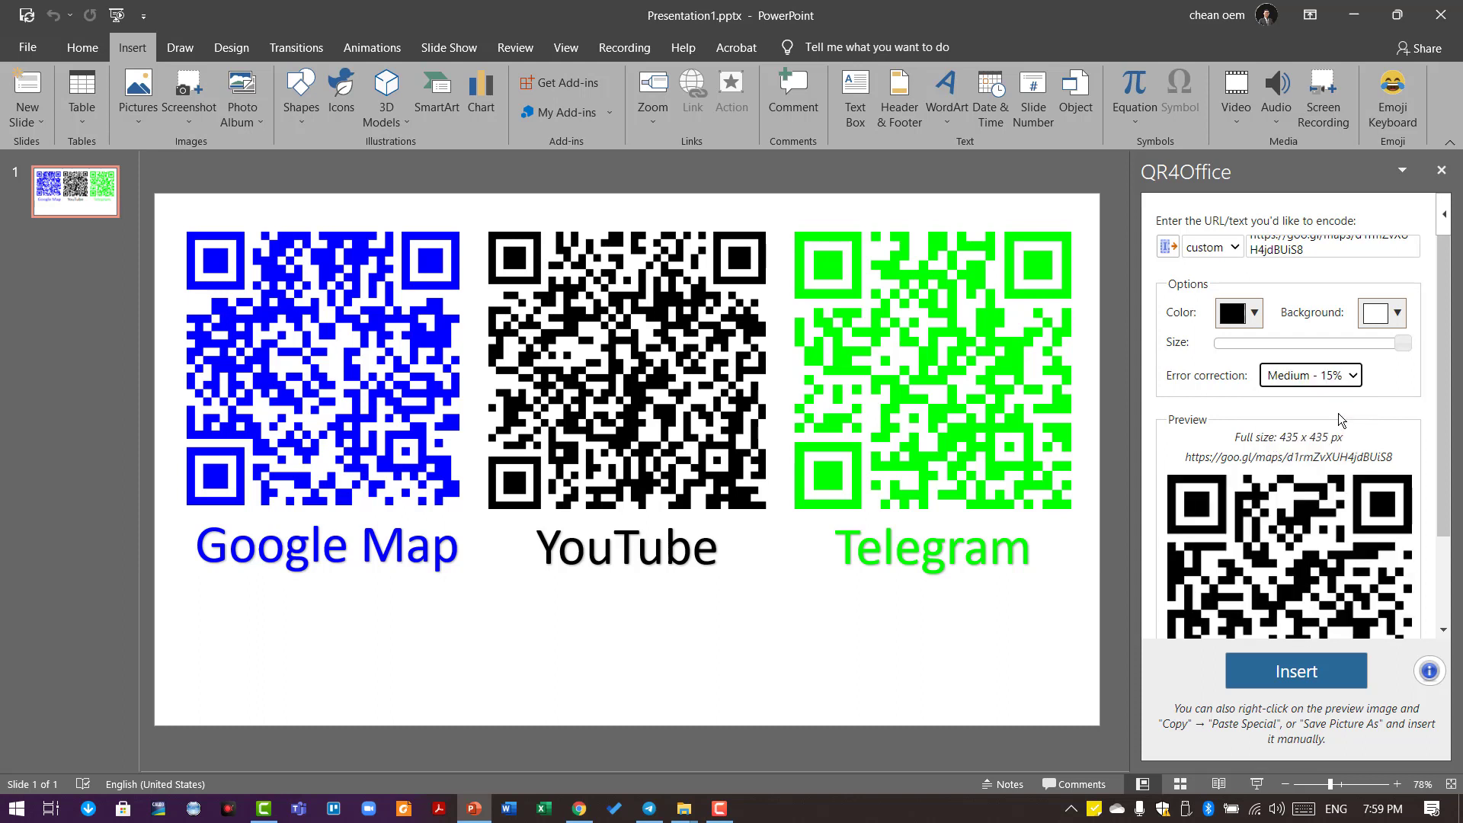
left_click(1331, 381)
left_click(1326, 400)
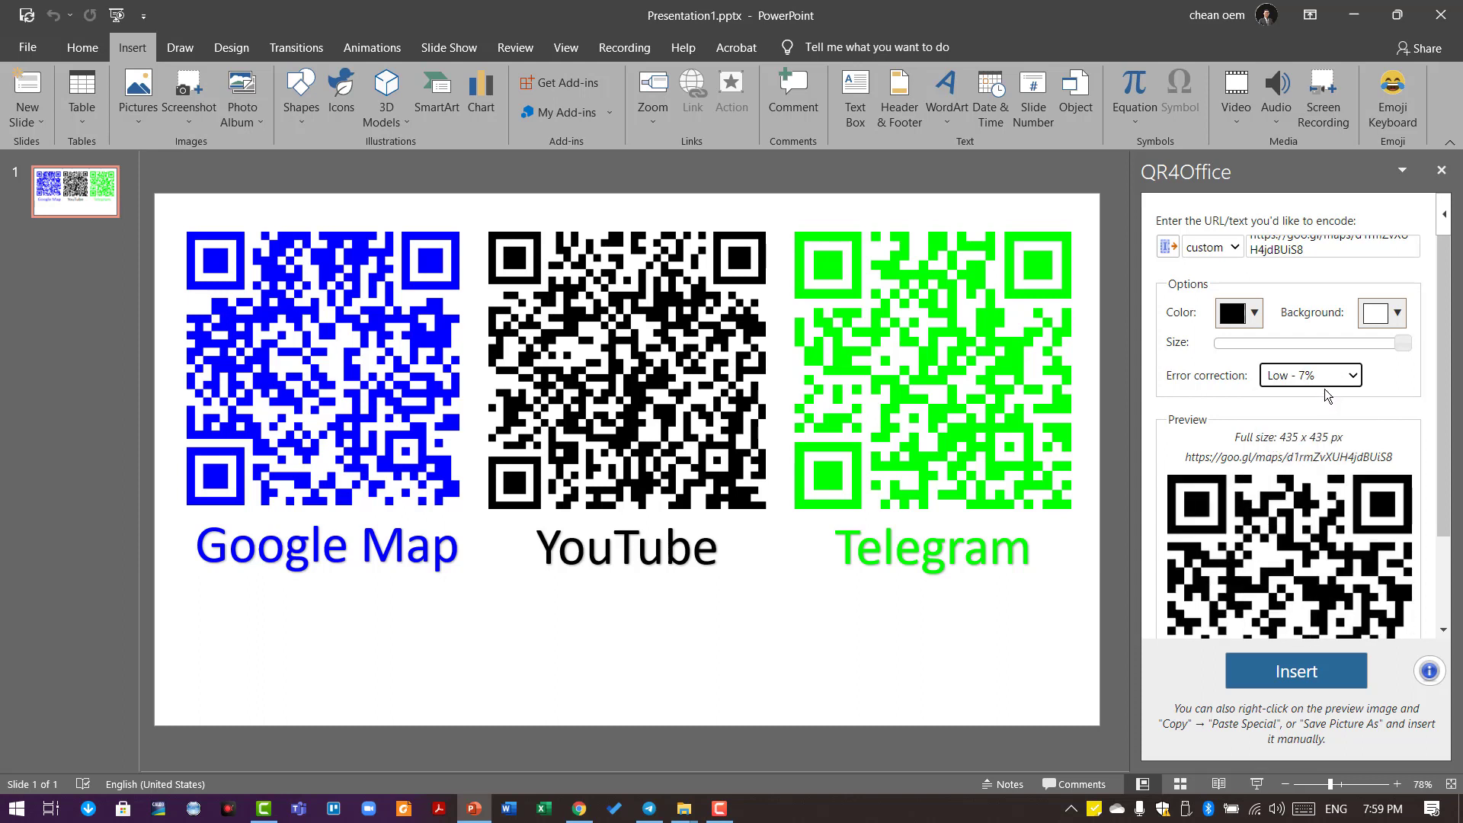
left_click(1333, 380)
left_click(1324, 418)
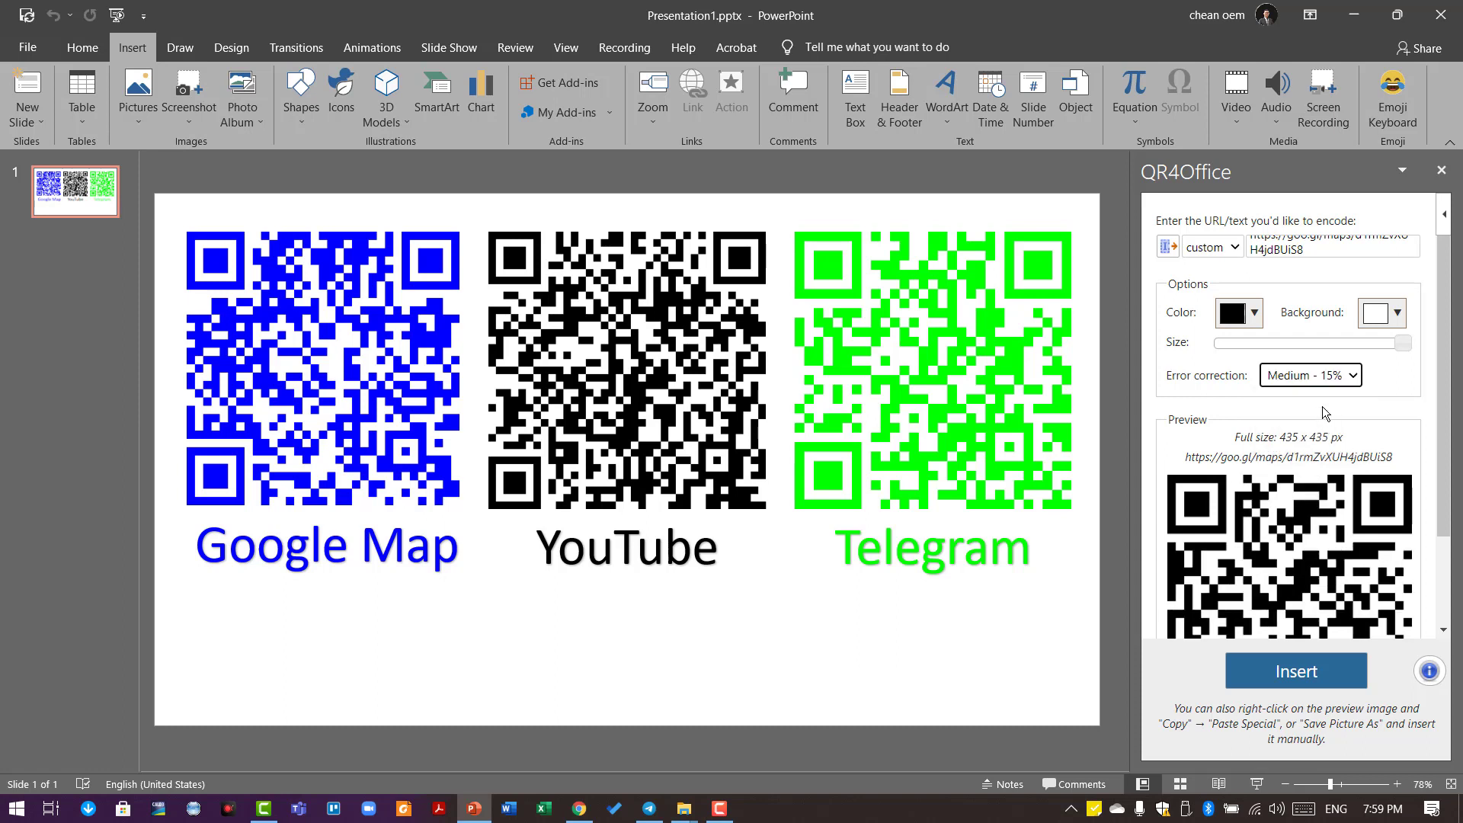
left_click(1330, 379)
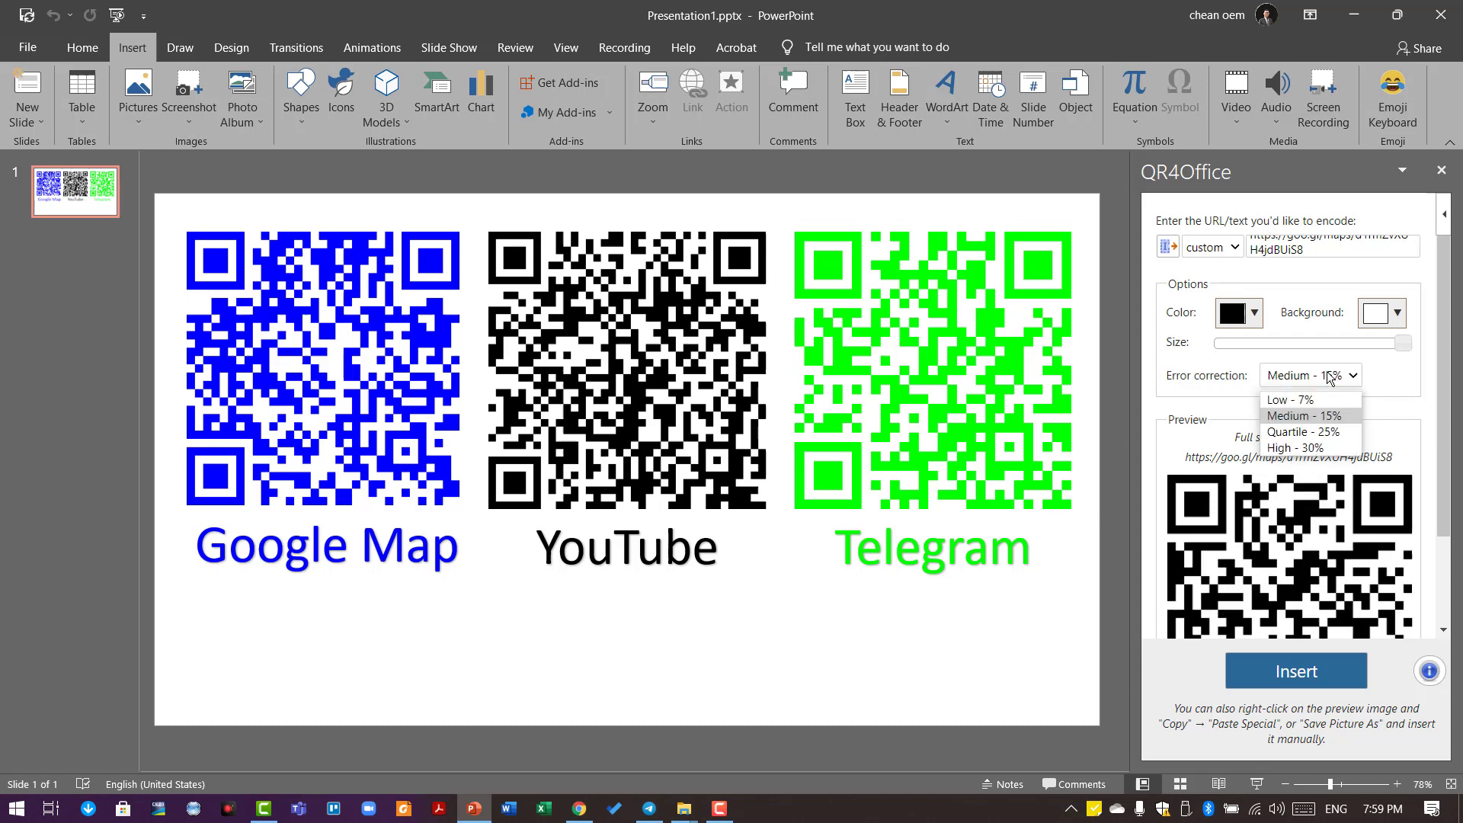
left_click(1330, 448)
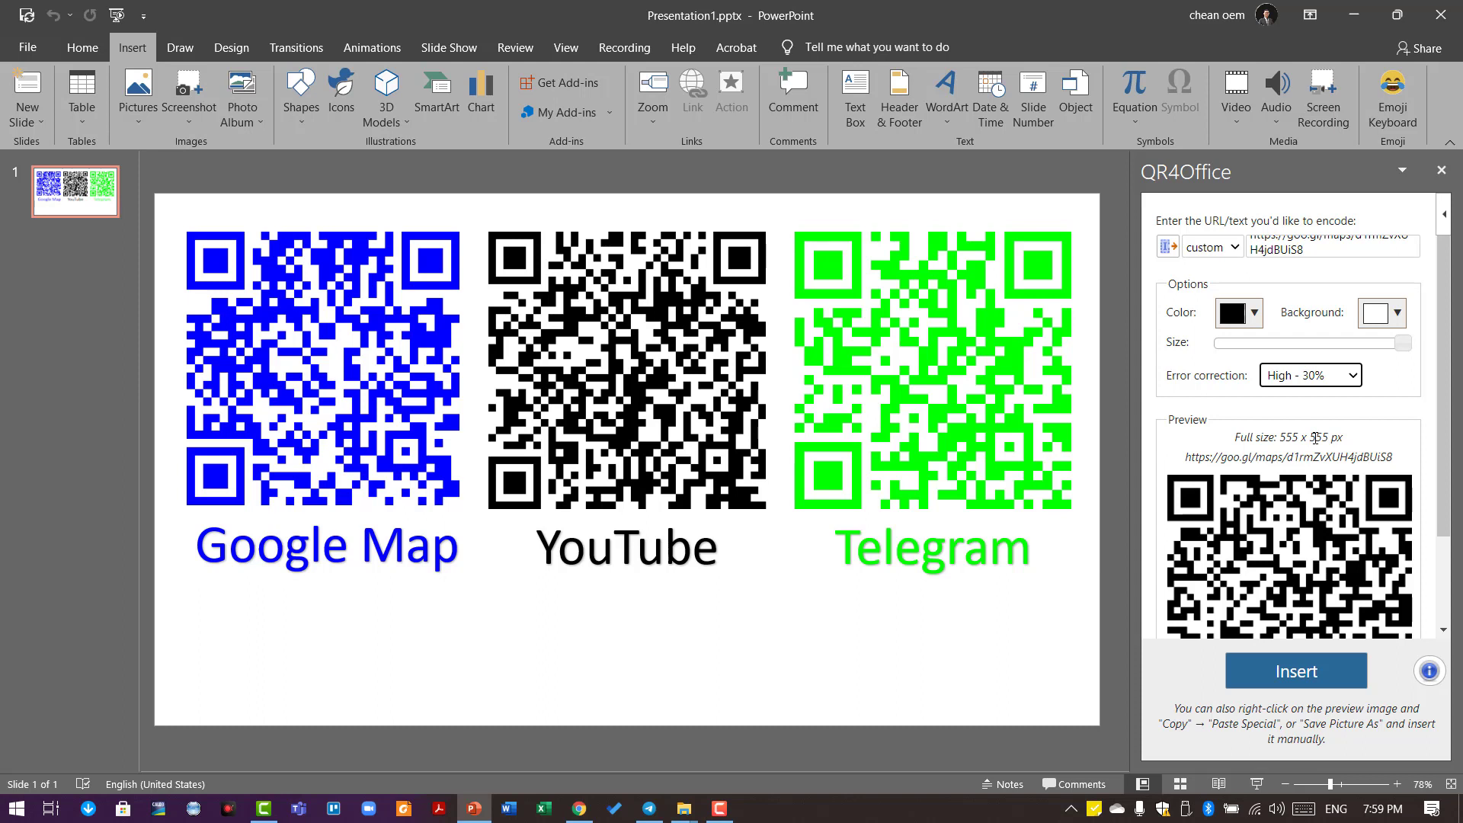
Insert the black Maps QR code and fit it over the Google Map code above its caption.
left_click(1313, 674)
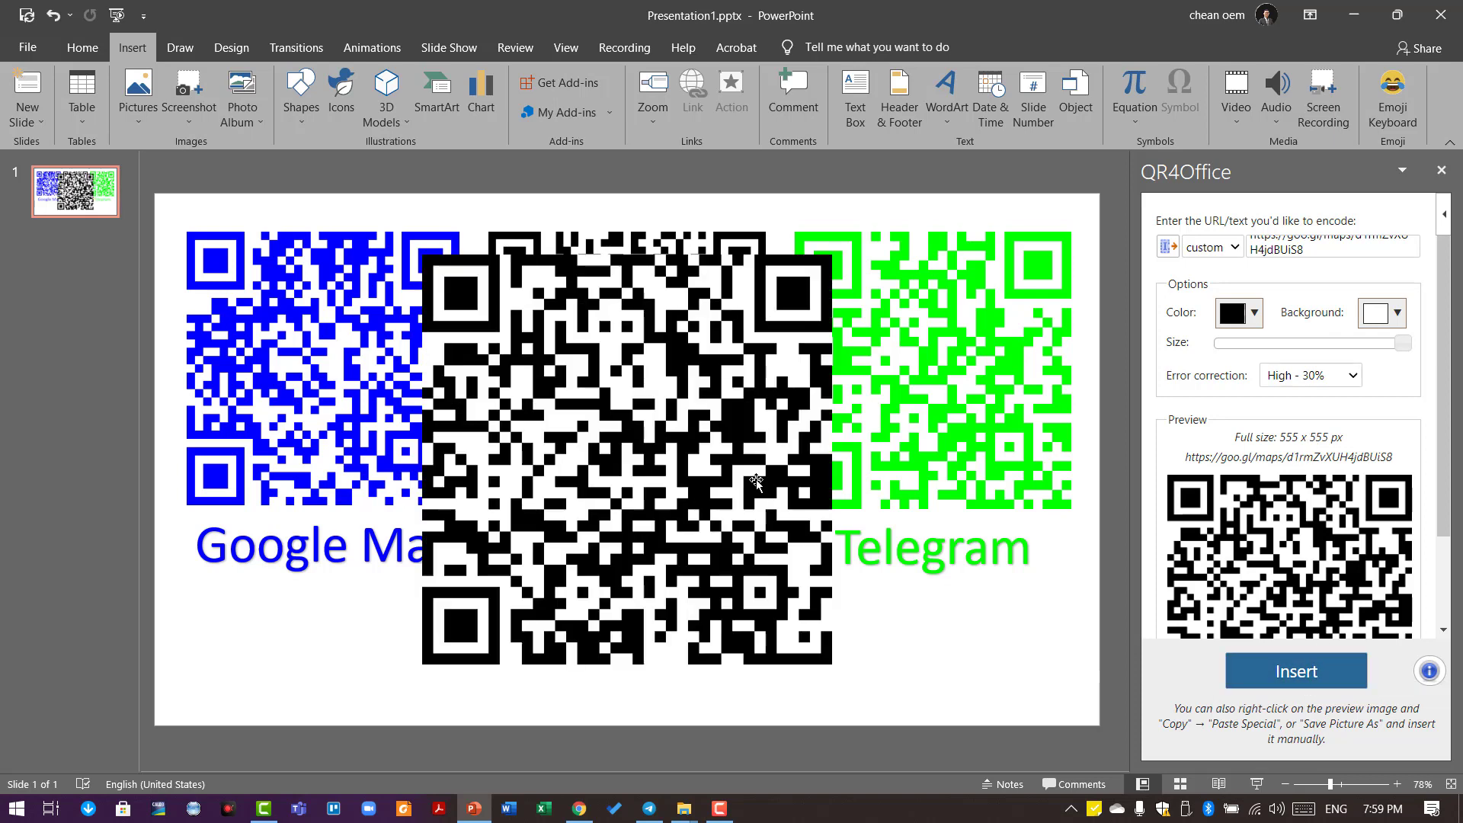
left_click_drag(671, 425, 612, 421)
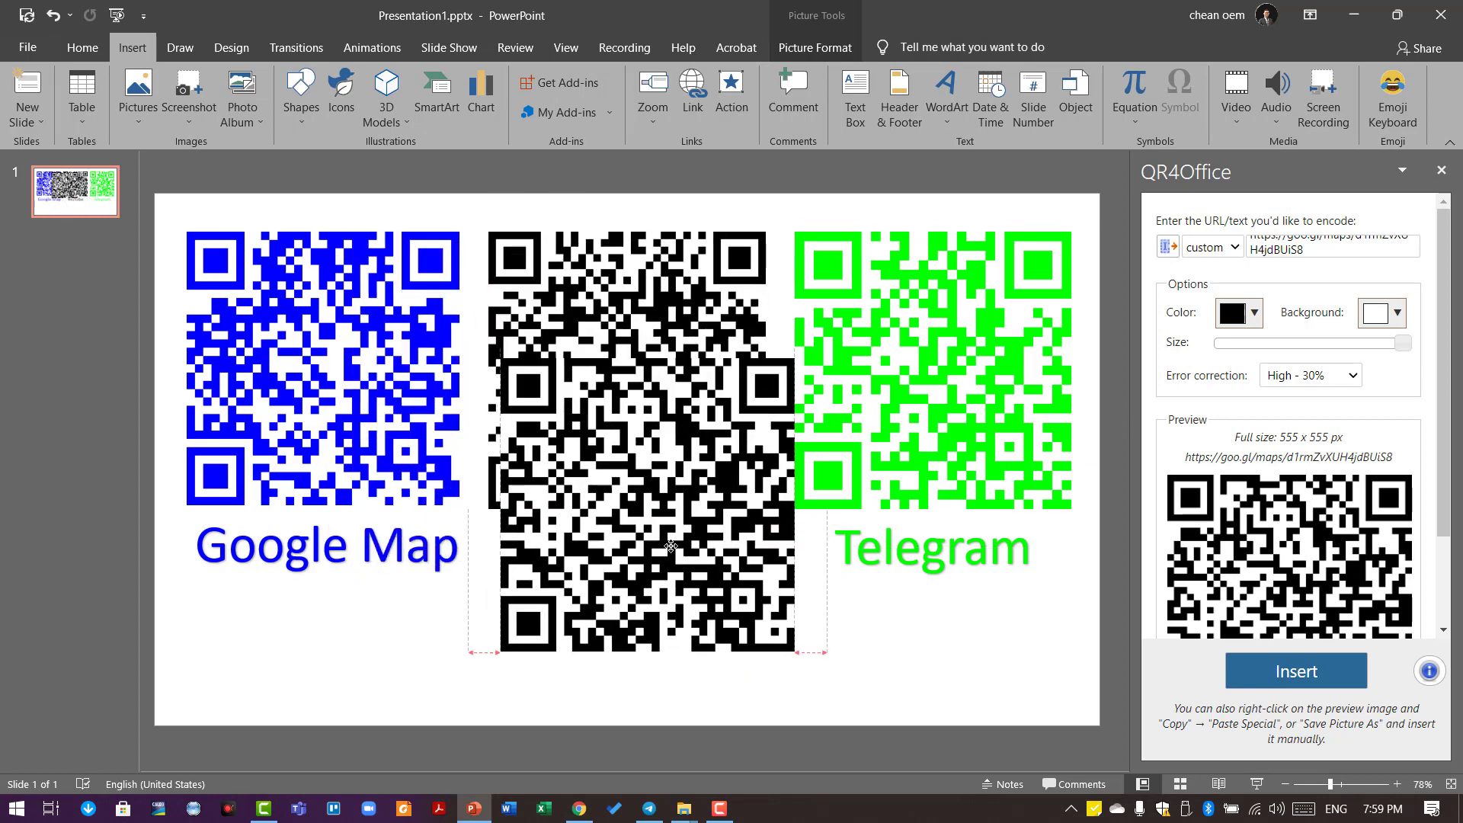
left_click_drag(657, 547, 686, 564)
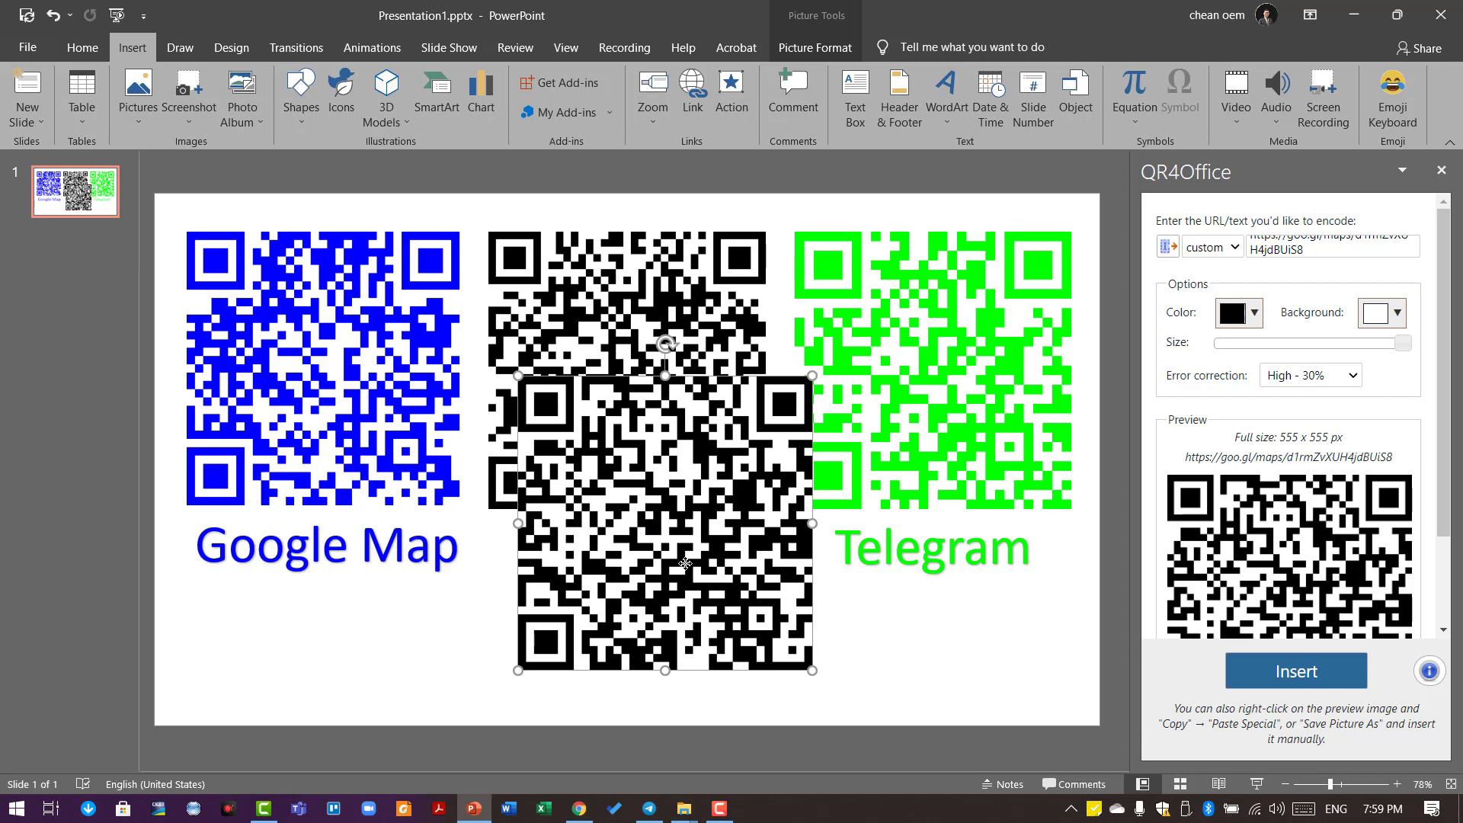
left_click_drag(686, 564, 579, 452)
left_click_drag(707, 557, 697, 507)
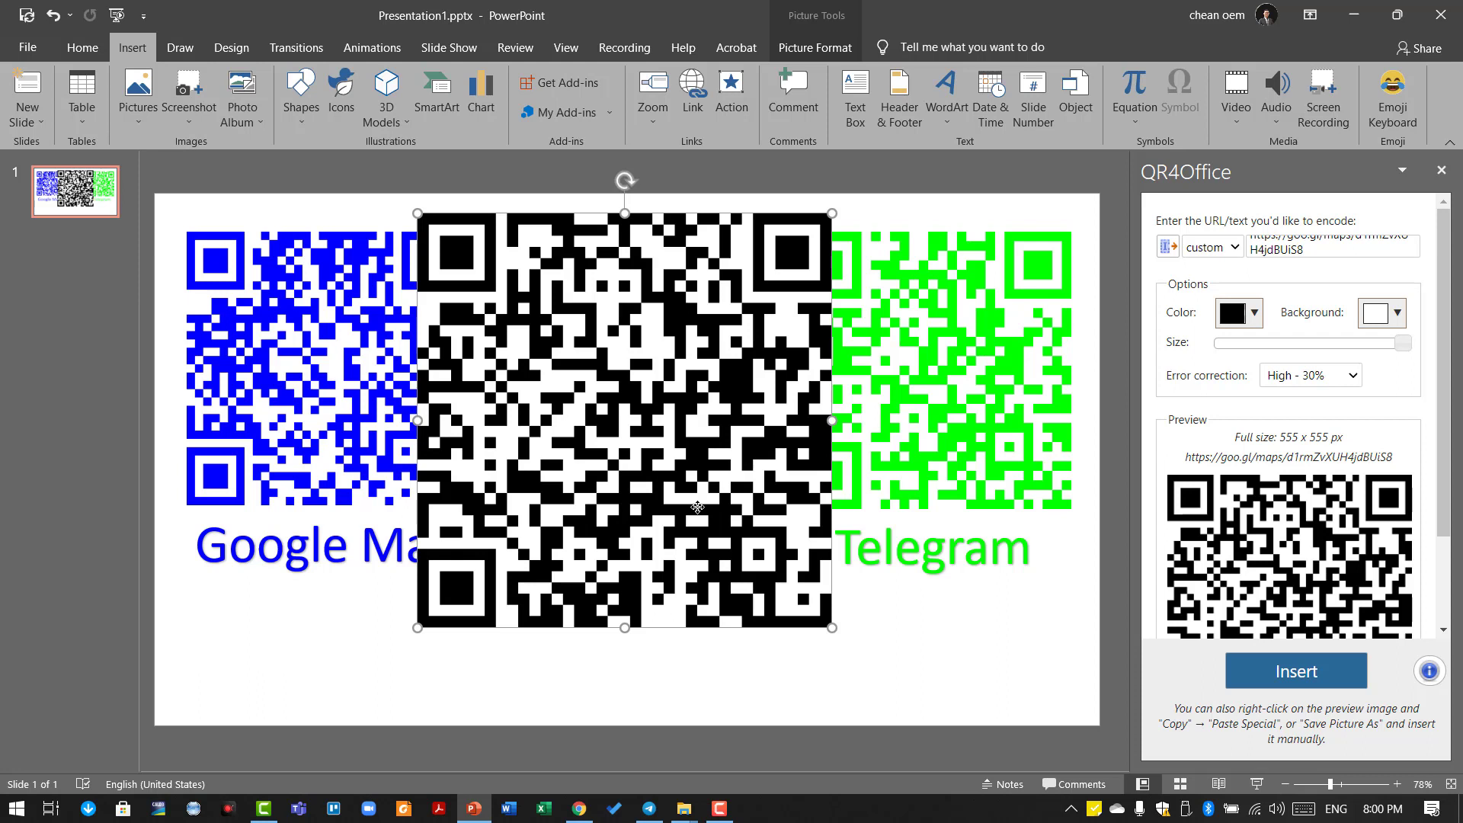
left_click_drag(568, 397, 613, 455)
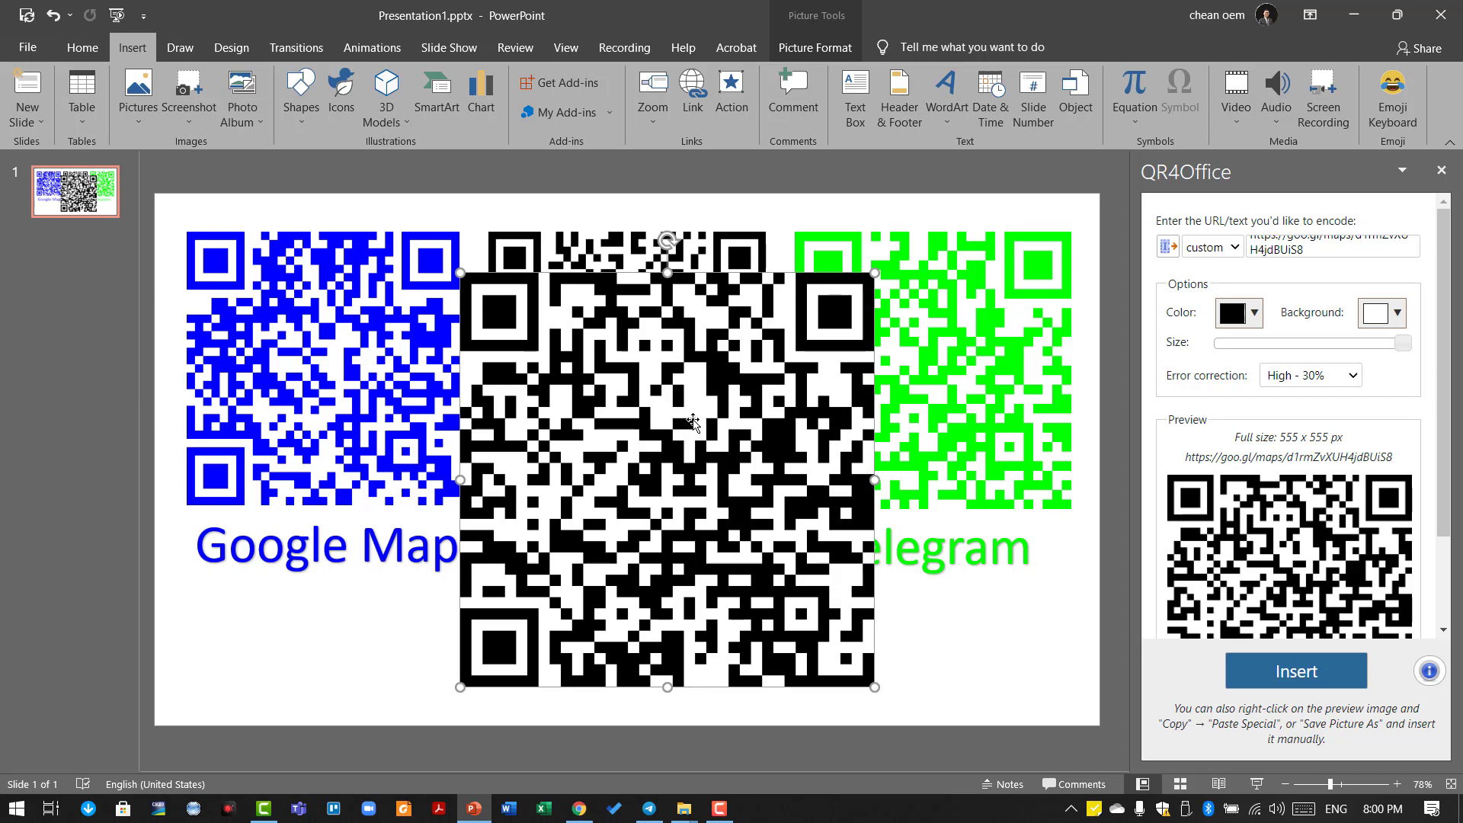
left_click_drag(702, 423, 393, 395)
left_click_drag(604, 646, 469, 507)
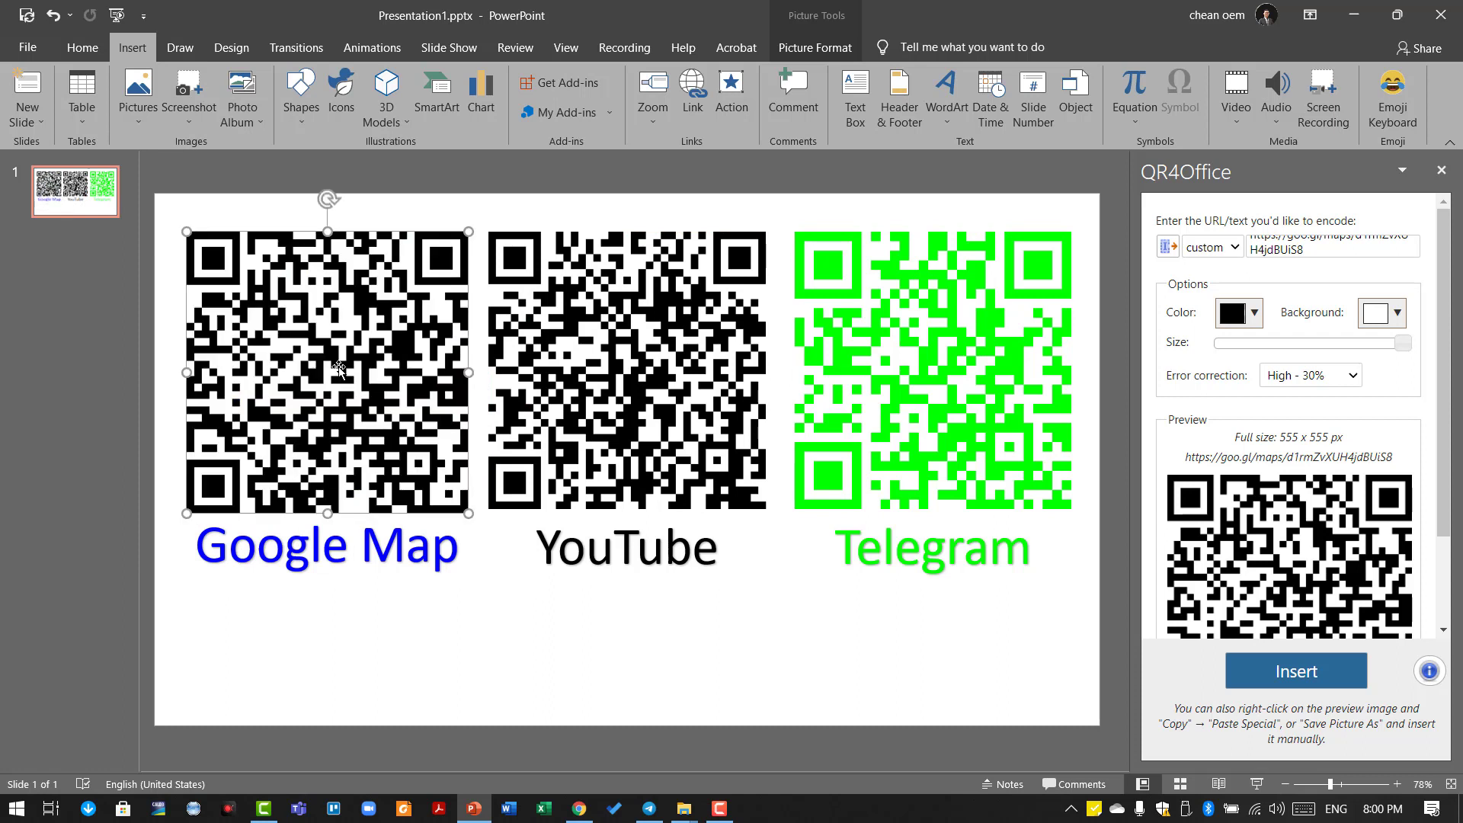
Save the black QR picture to the Desktop as PNG 'Google Map', keeping Picture1.png.
right_click(335, 315)
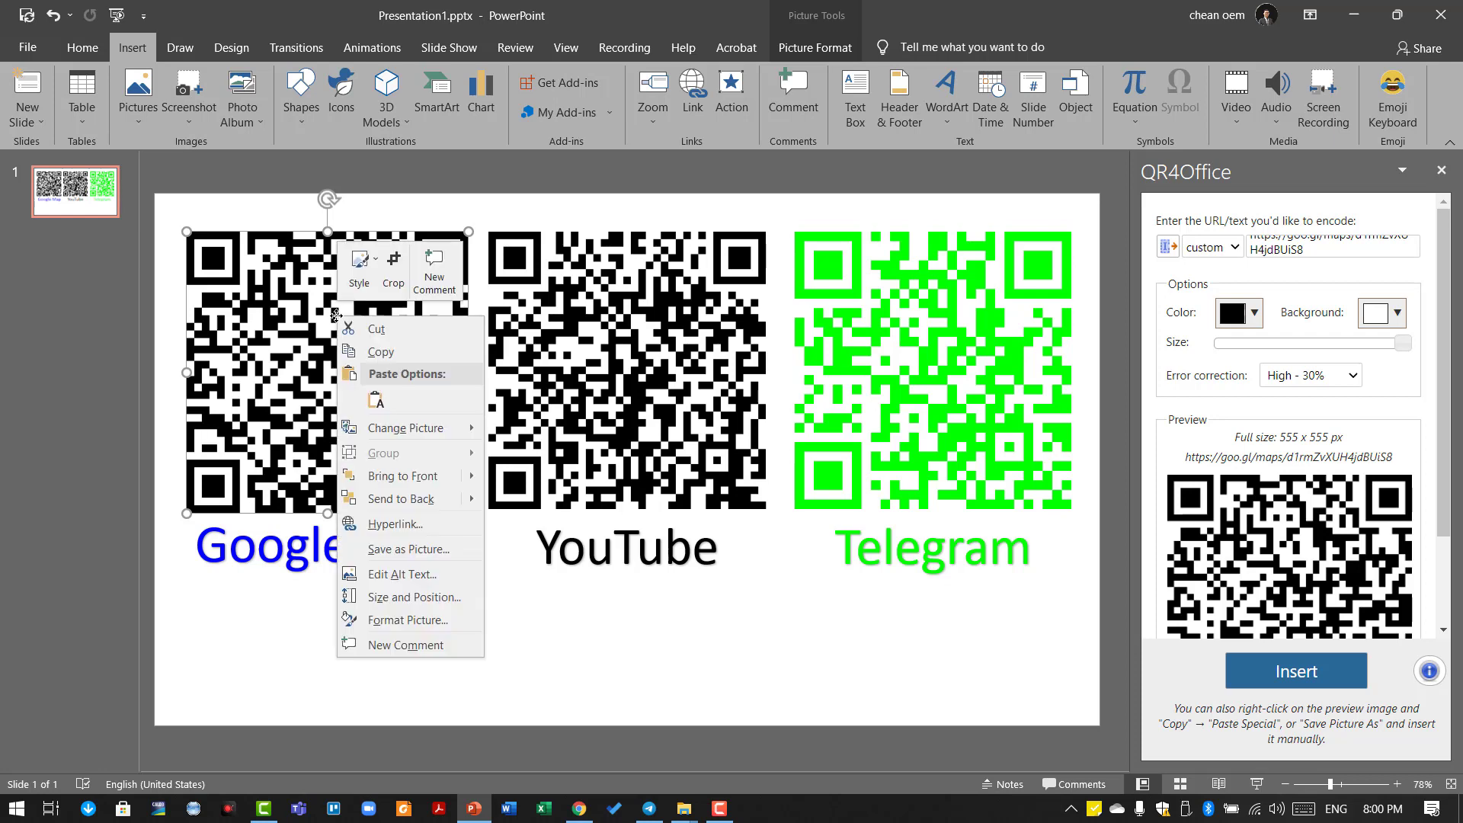
left_click(436, 551)
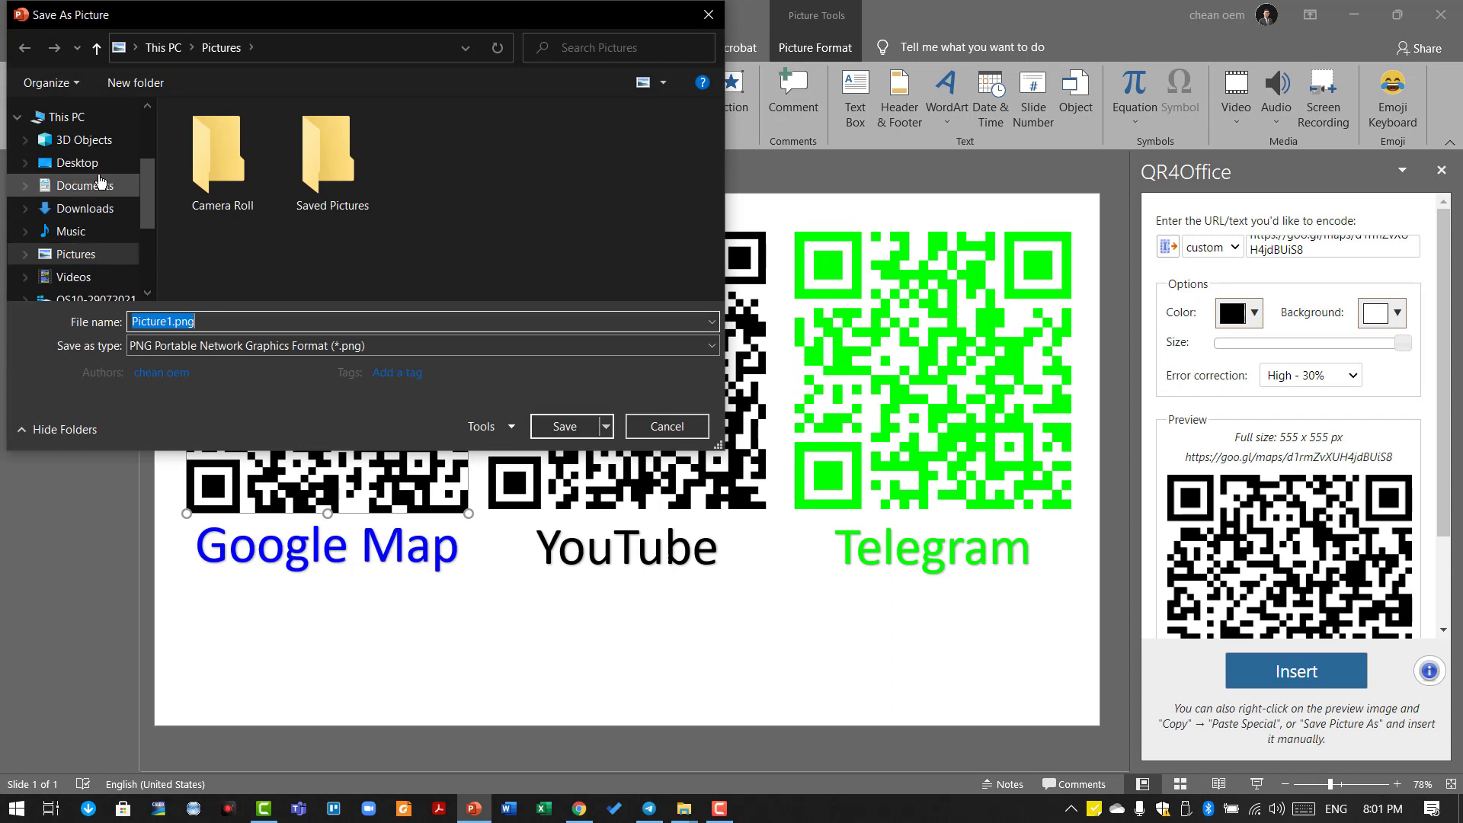
left_click(84, 163)
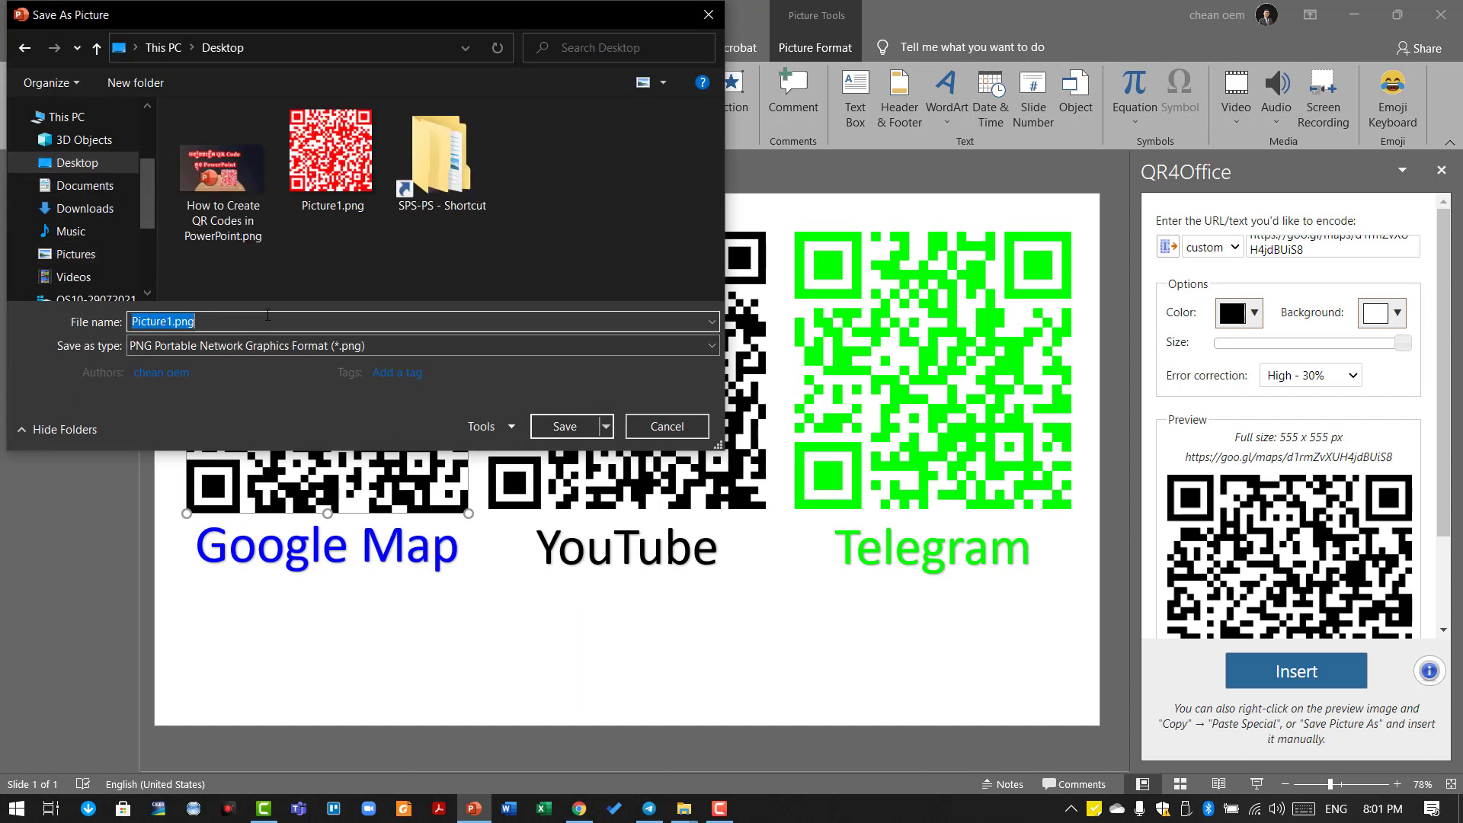
left_click(569, 428)
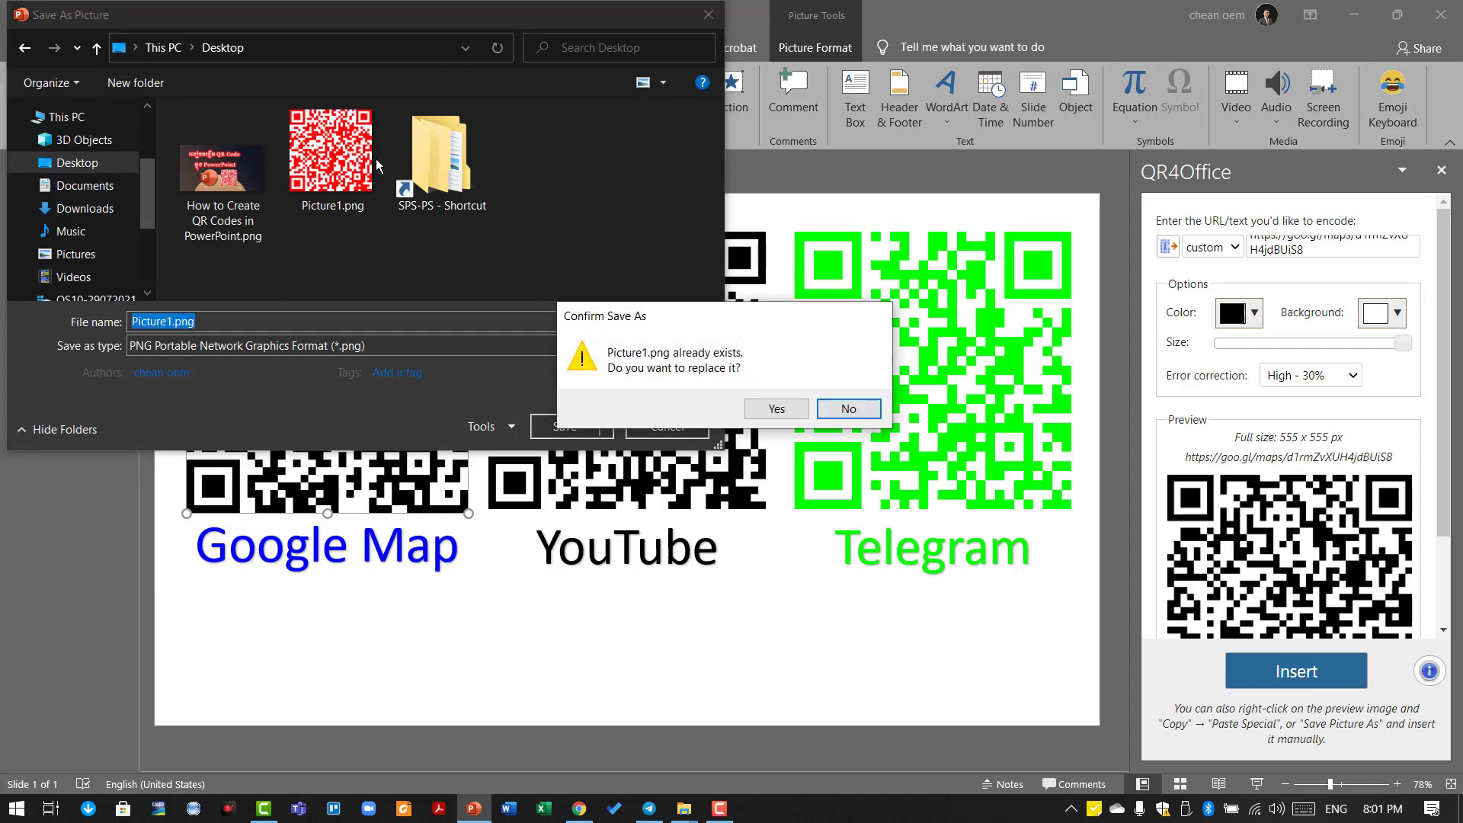
key("Escape")
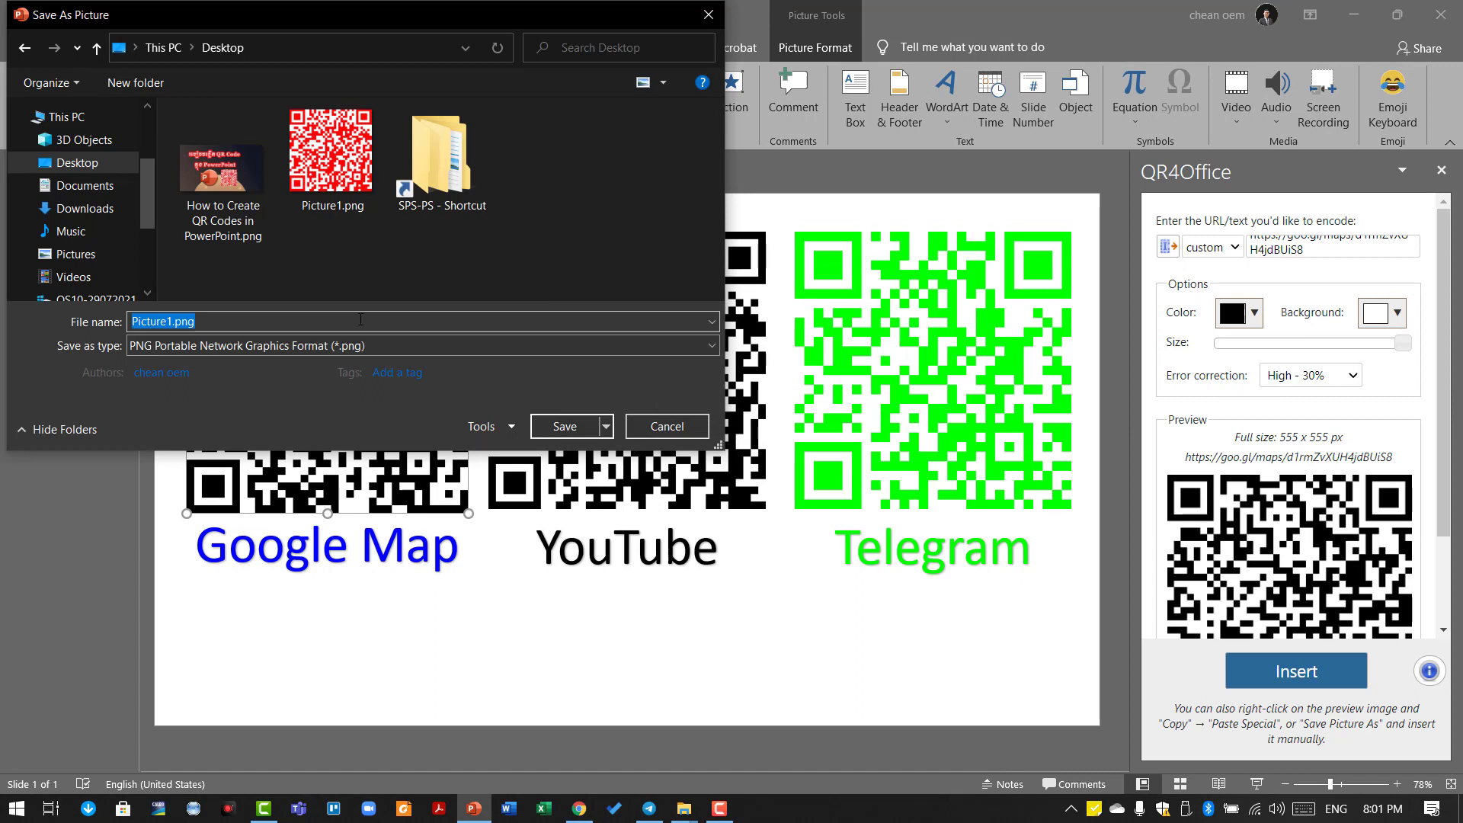
type("Googel Map")
key("BackSpace")
key("BackSpace")
key("BackSpace")
key("BackSpace")
key("BackSpace")
key("BackSpace")
type("le Map")
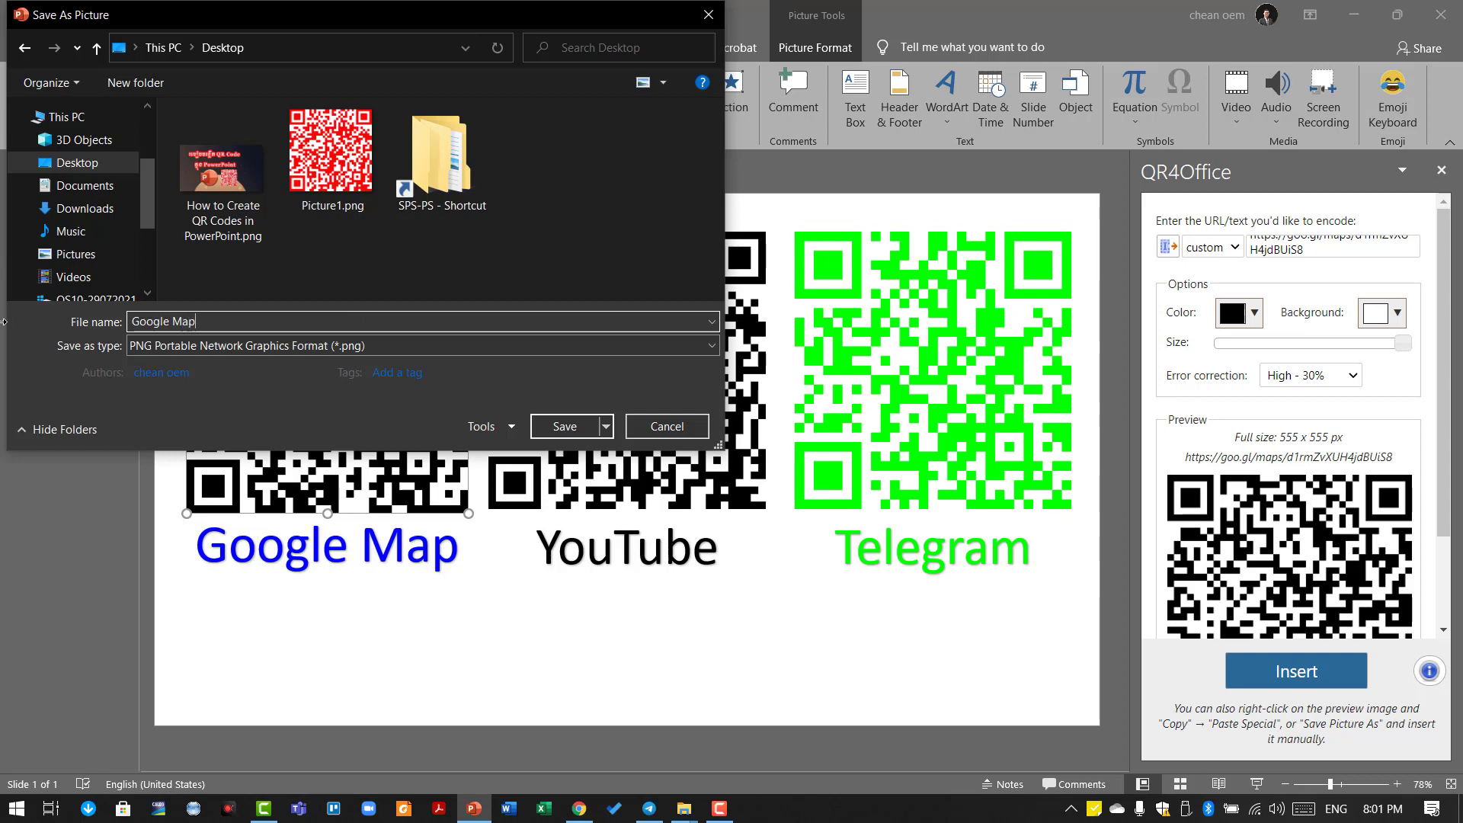
key("Return")
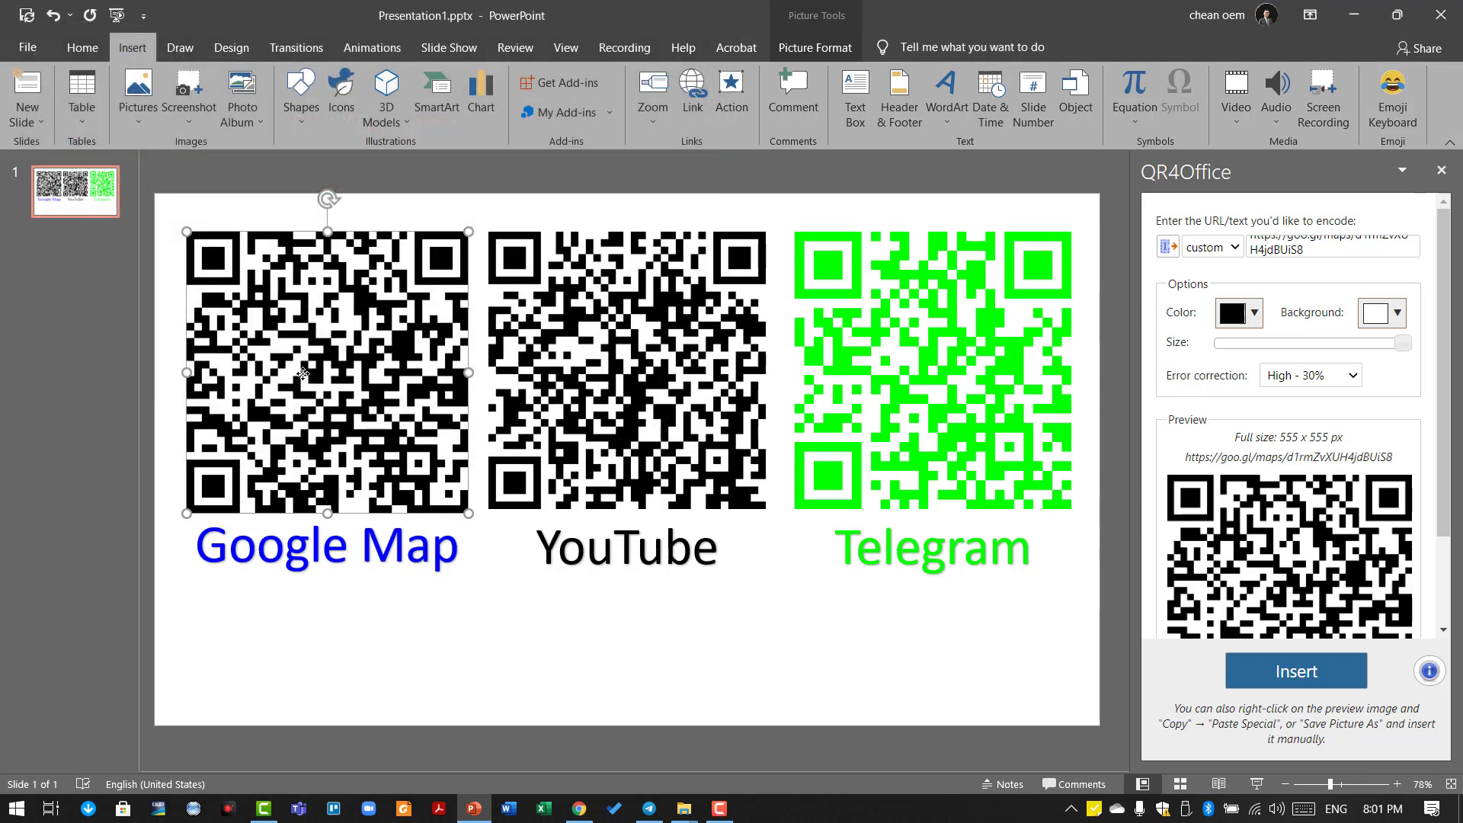
Undo the black QR copy and set QR4Office to a blue code on light pink background.
key("ctrl+z")
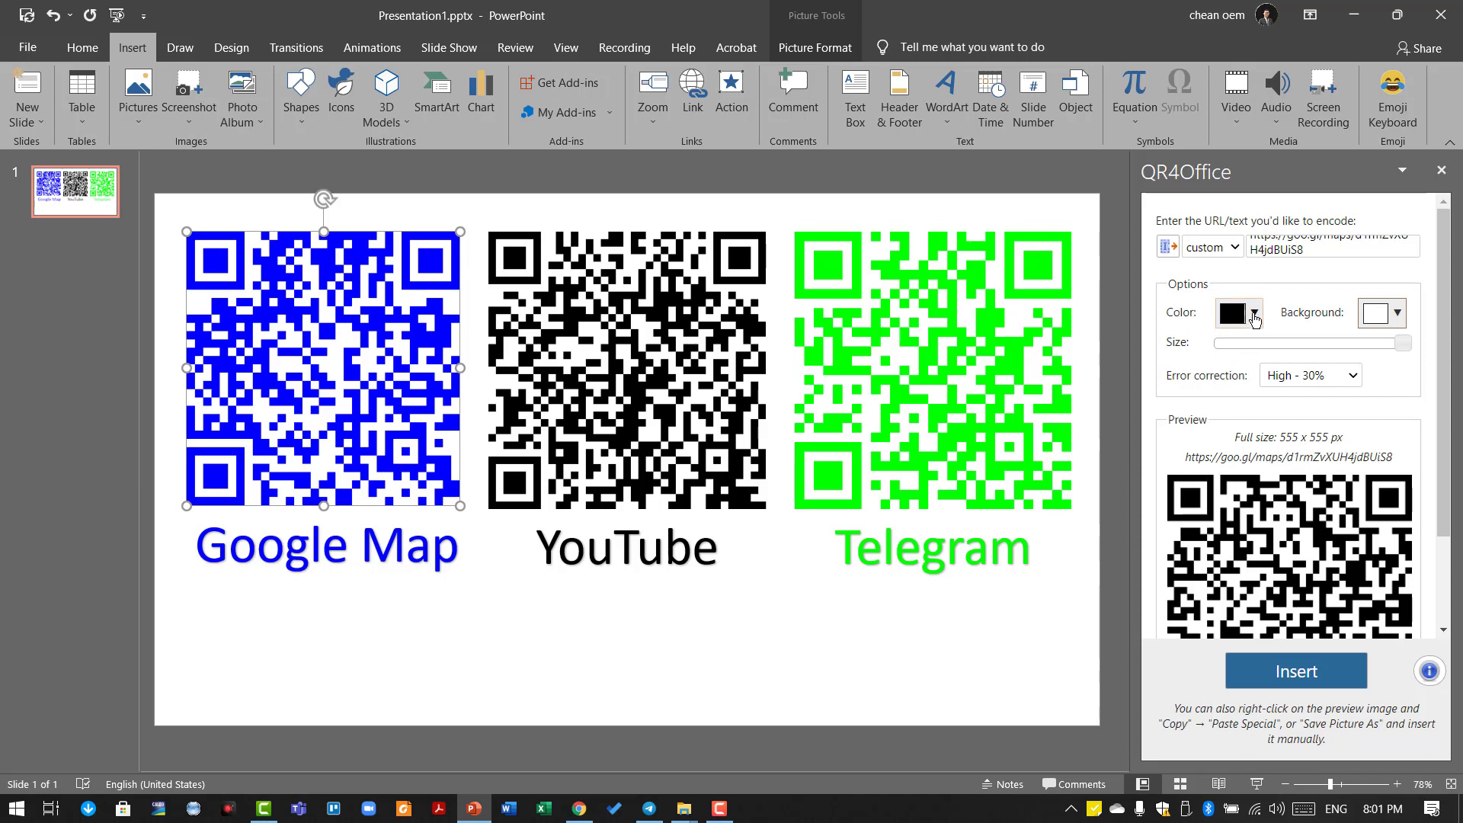
left_click(1254, 314)
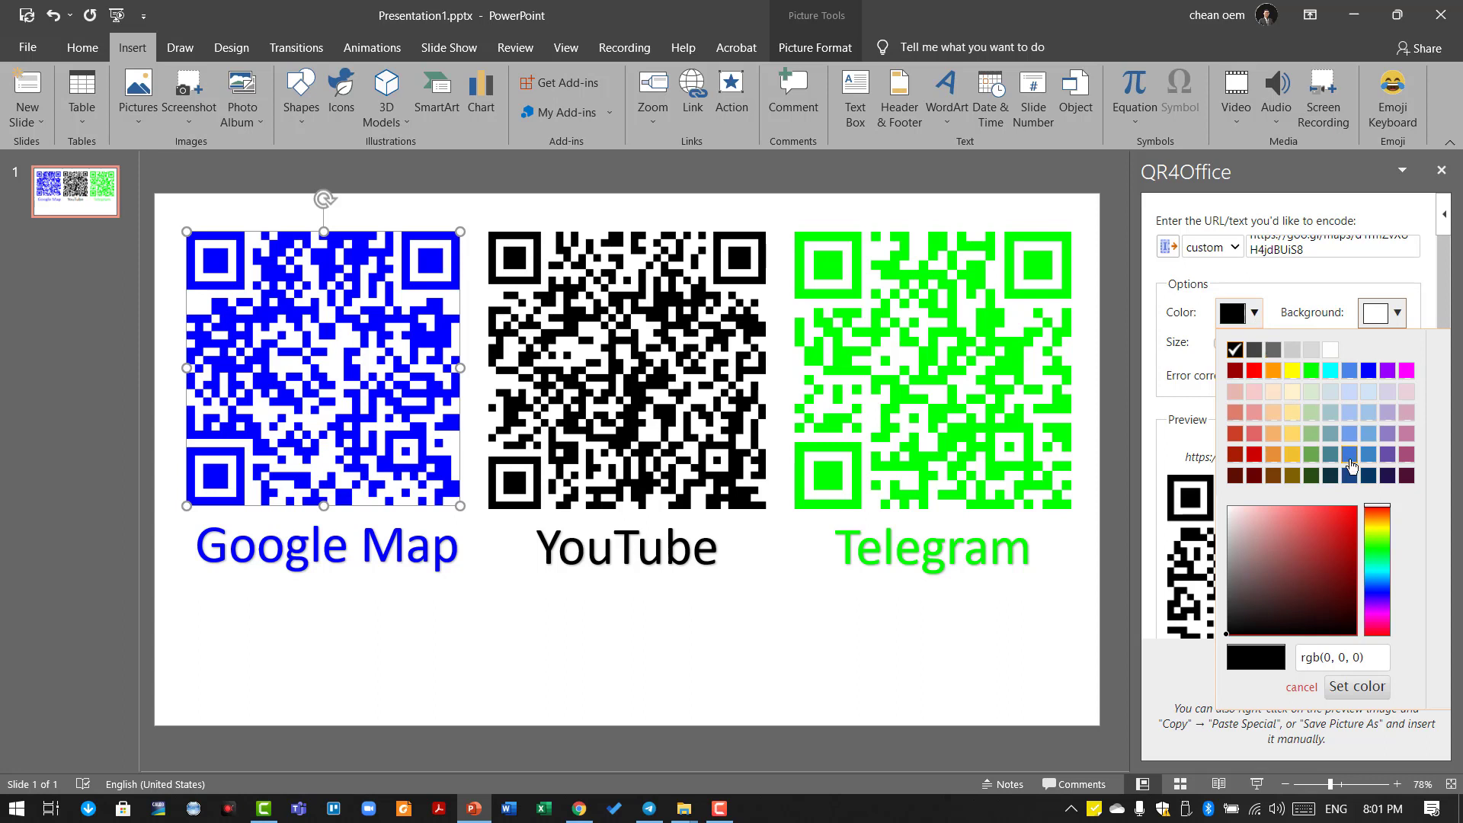
left_click(1369, 377)
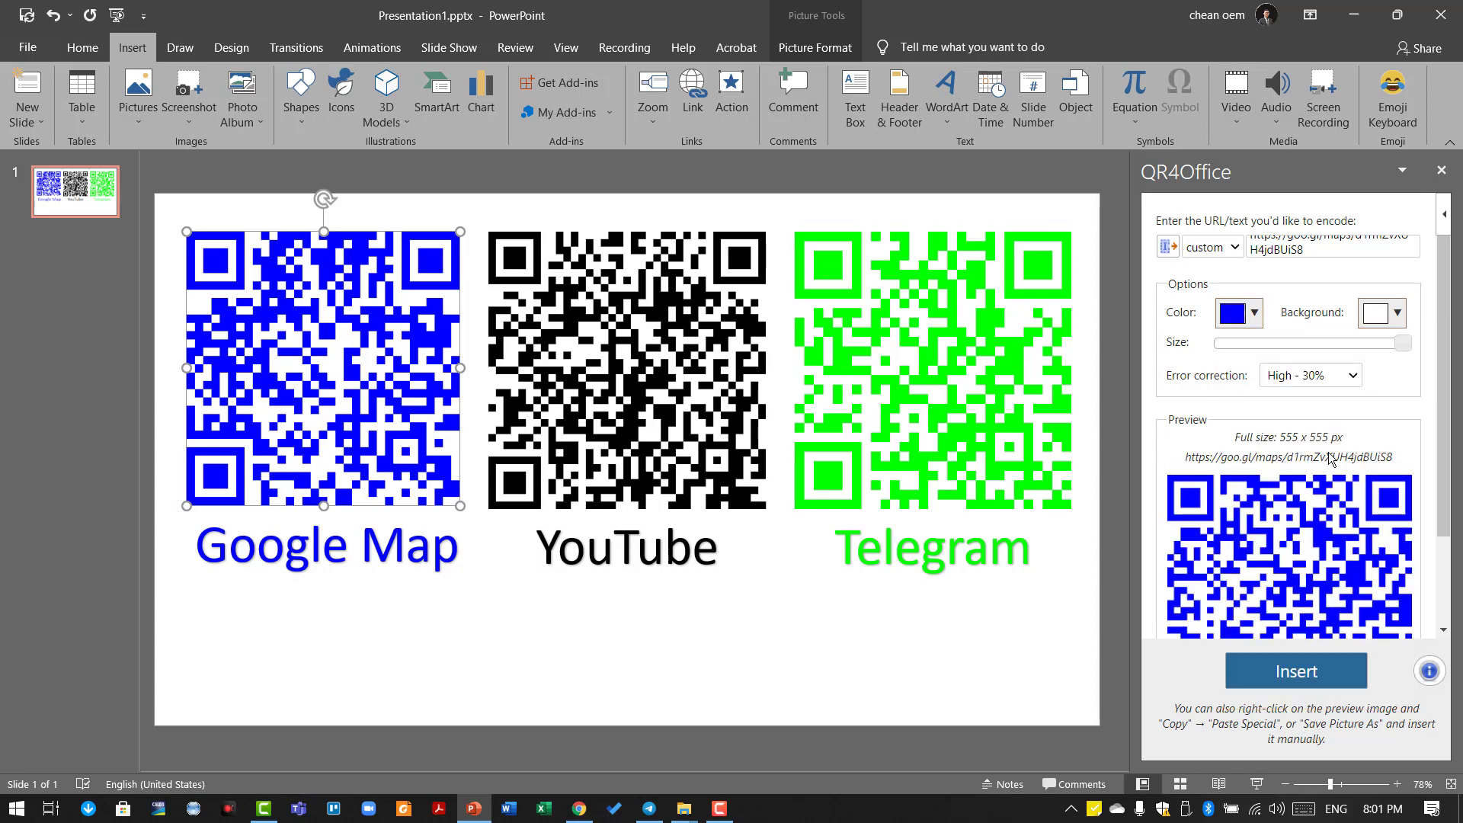
left_click(1397, 314)
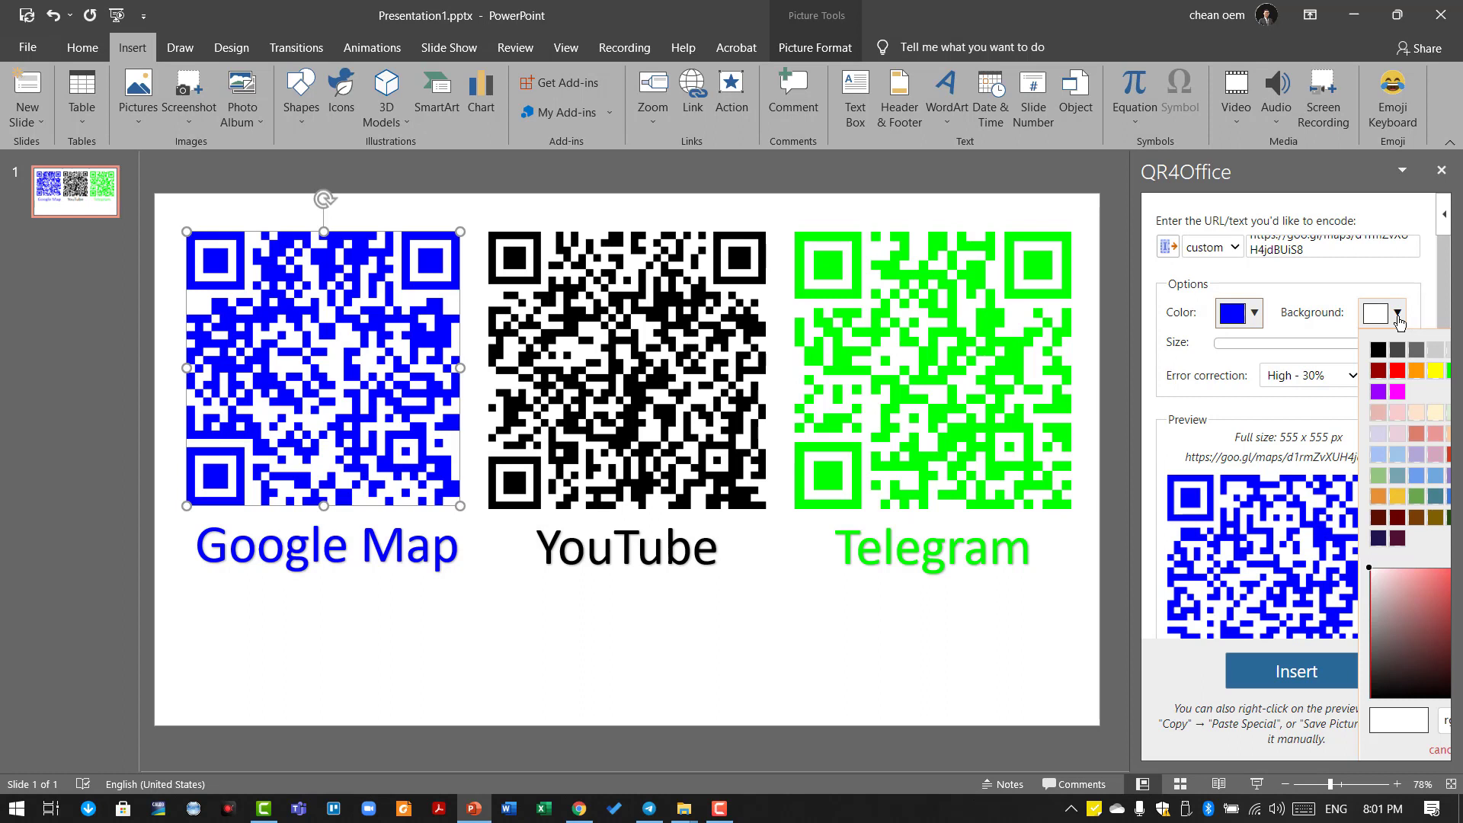
left_click(1397, 412)
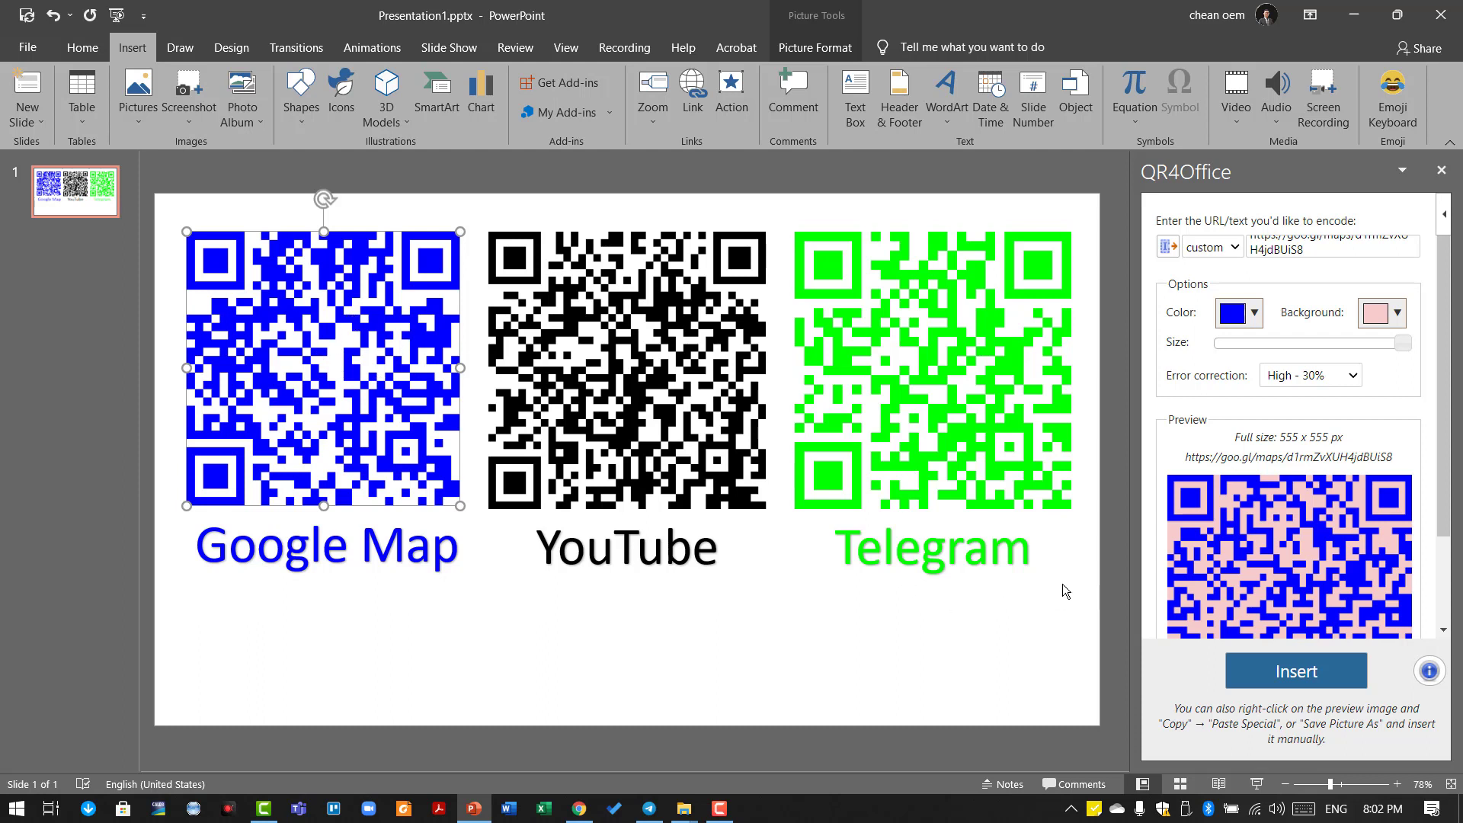
Check the Google Map and YouTube QR codes, then bring up Telegram's Channel Info window.
left_click(321, 602)
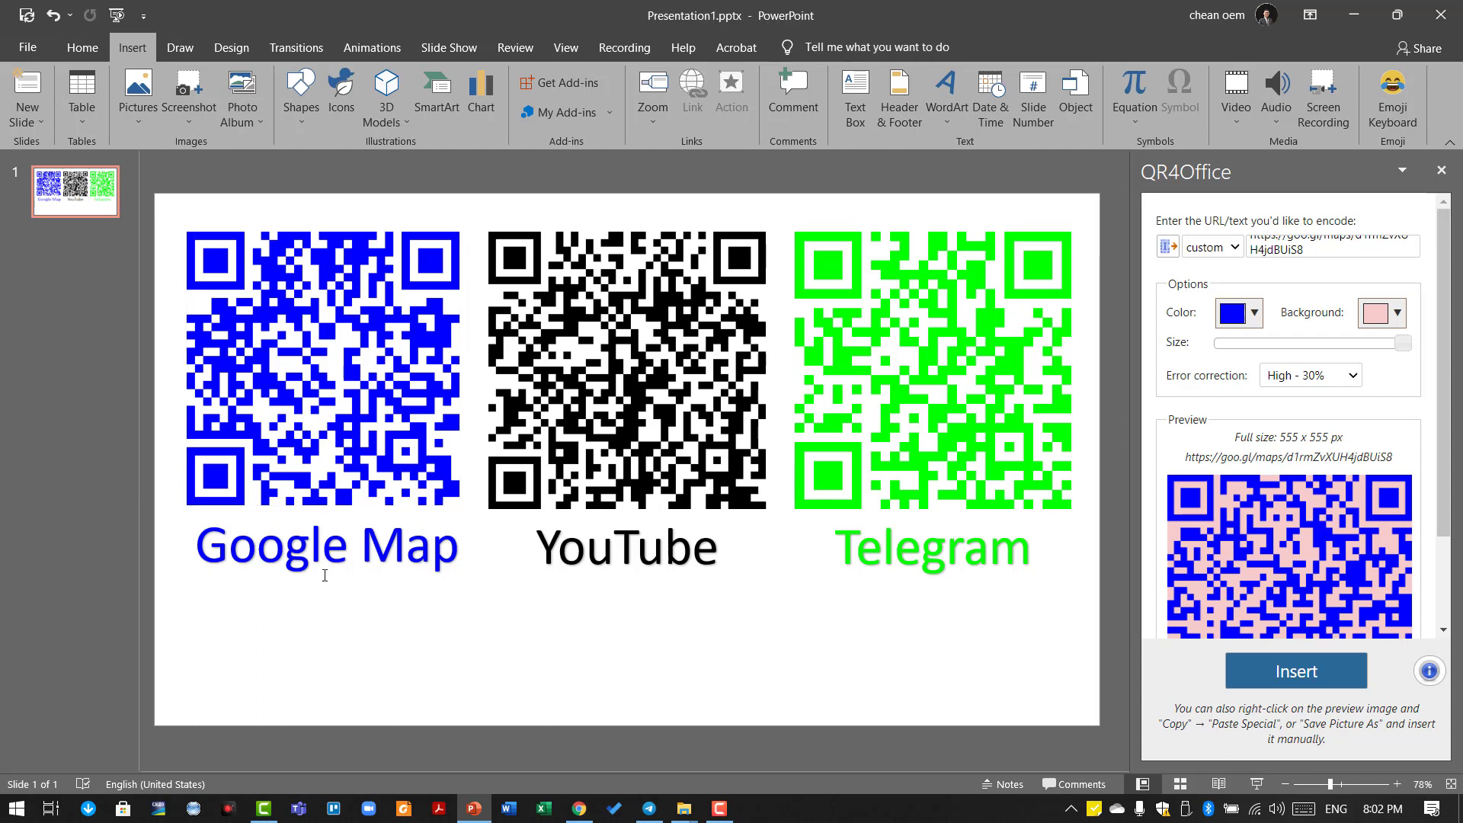
left_click(391, 371)
left_click(695, 360)
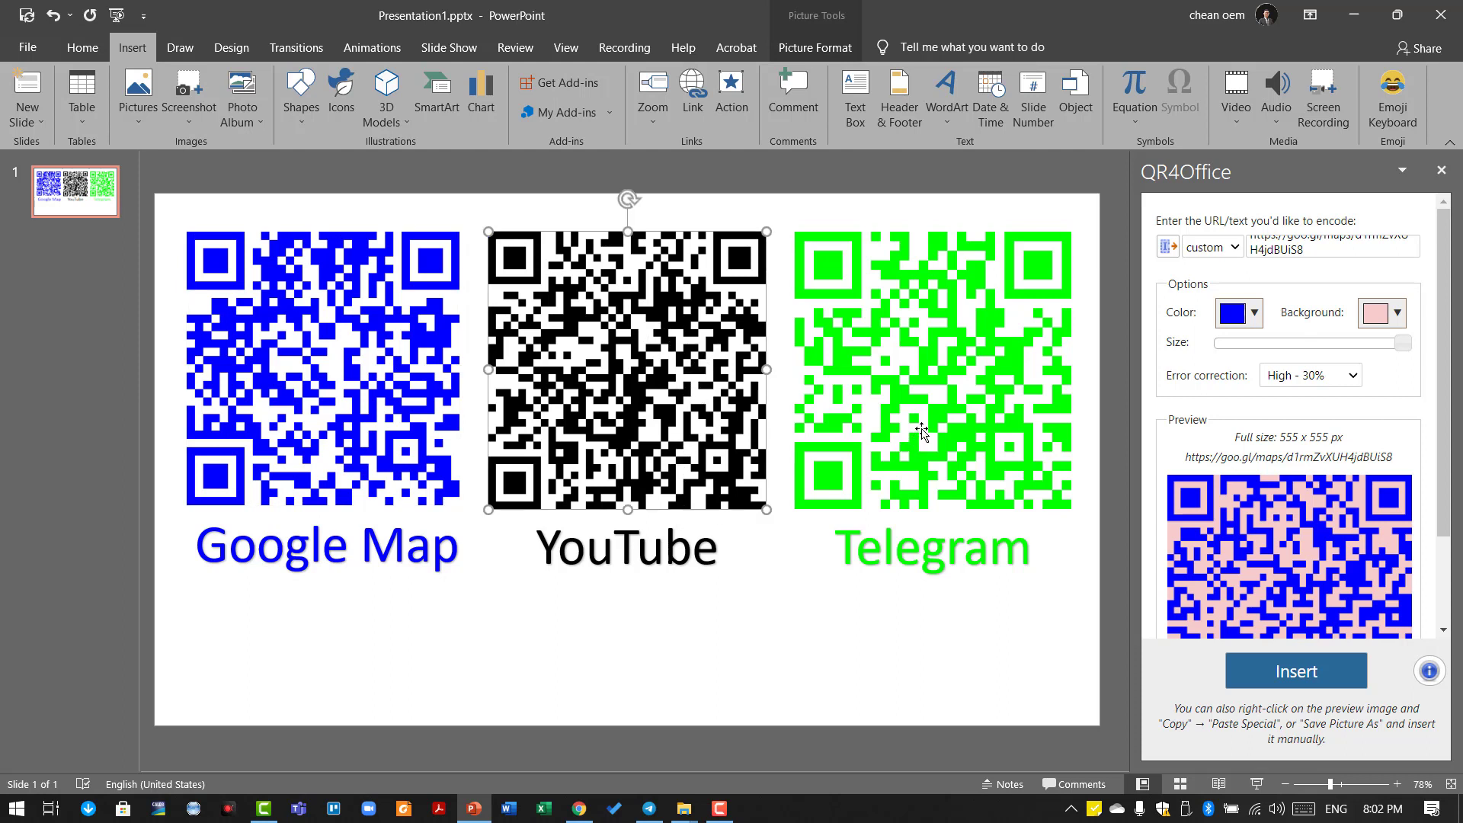
left_click(900, 646)
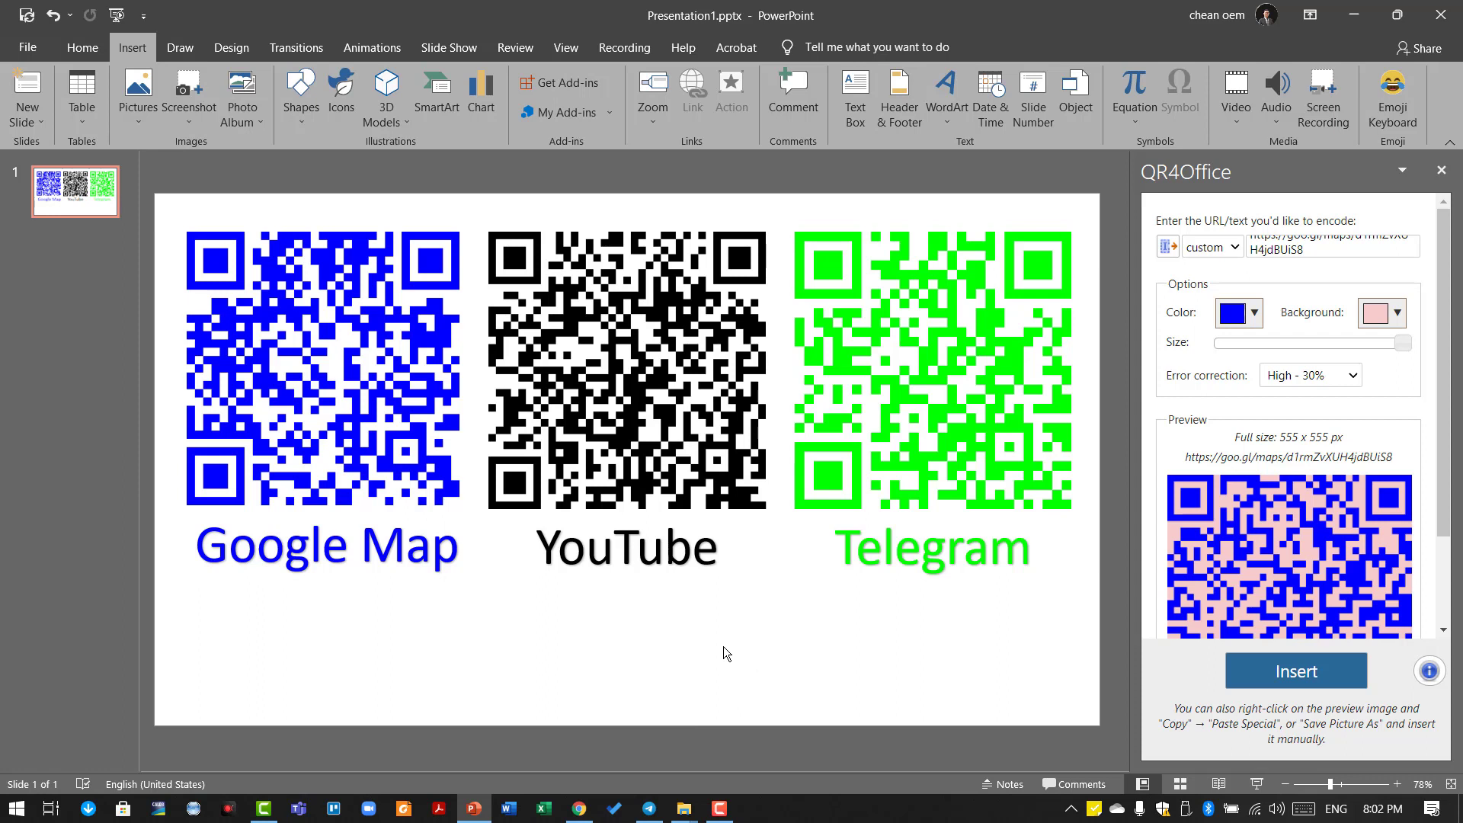
left_click(661, 809)
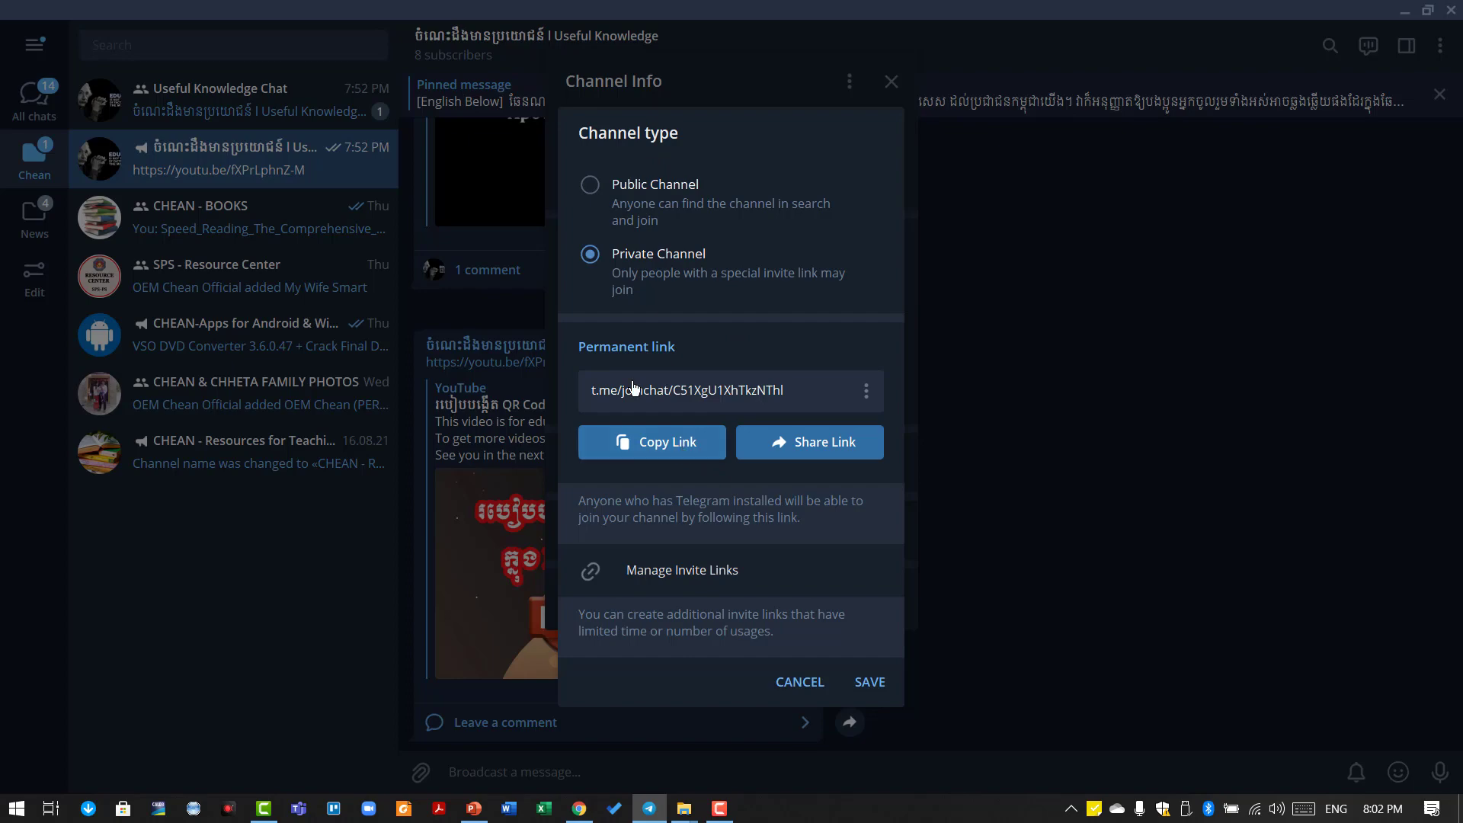
Copy the Telegram channel's permanent invite link and return to PowerPoint.
left_click(680, 450)
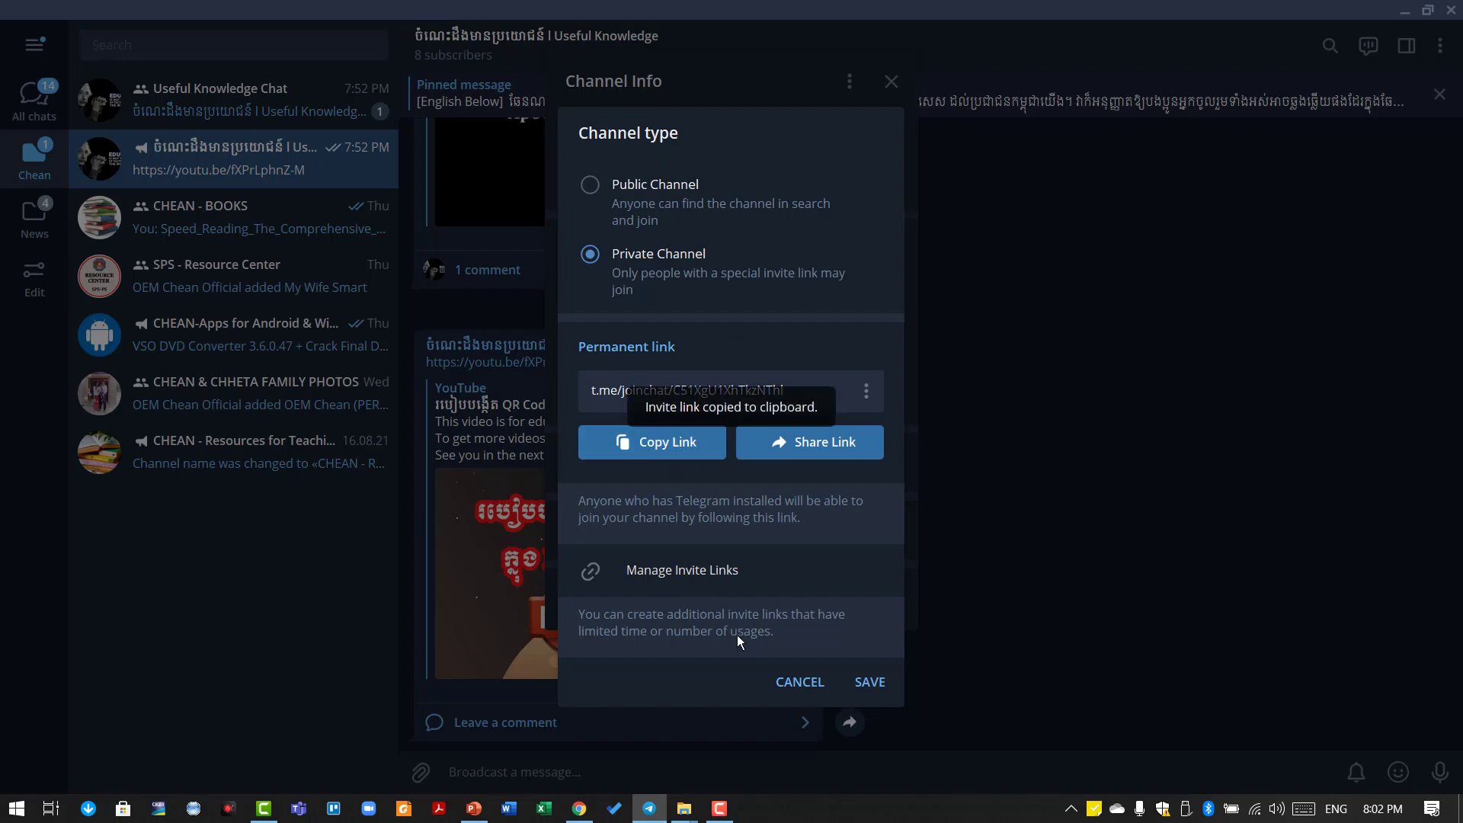
left_click(474, 808)
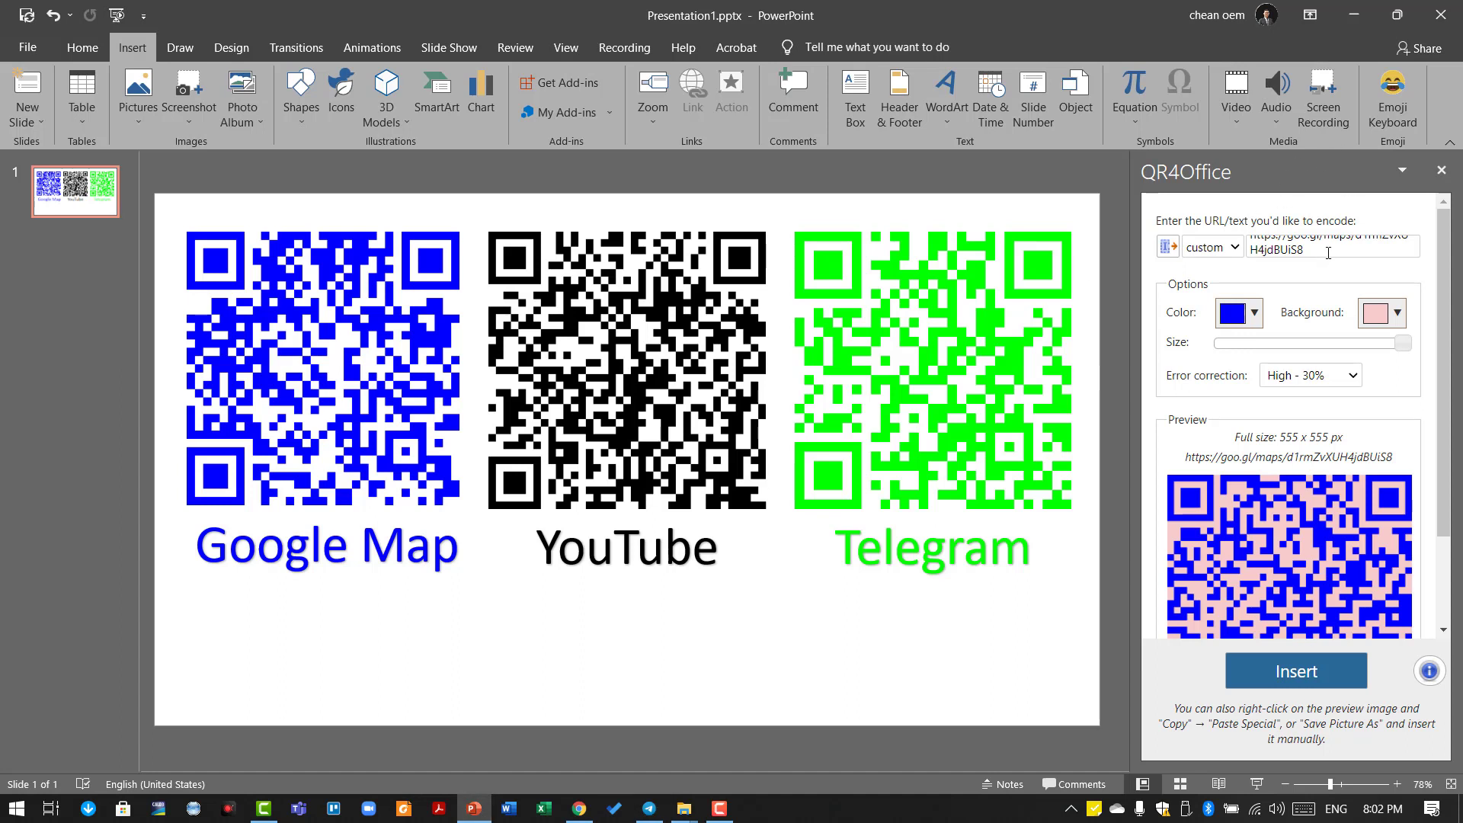
Keep the QR4Office encoding on custom and paste the Telegram link into the URL field.
left_click(1211, 247)
left_click(1229, 370)
left_click(1321, 245)
key("ctrl+a")
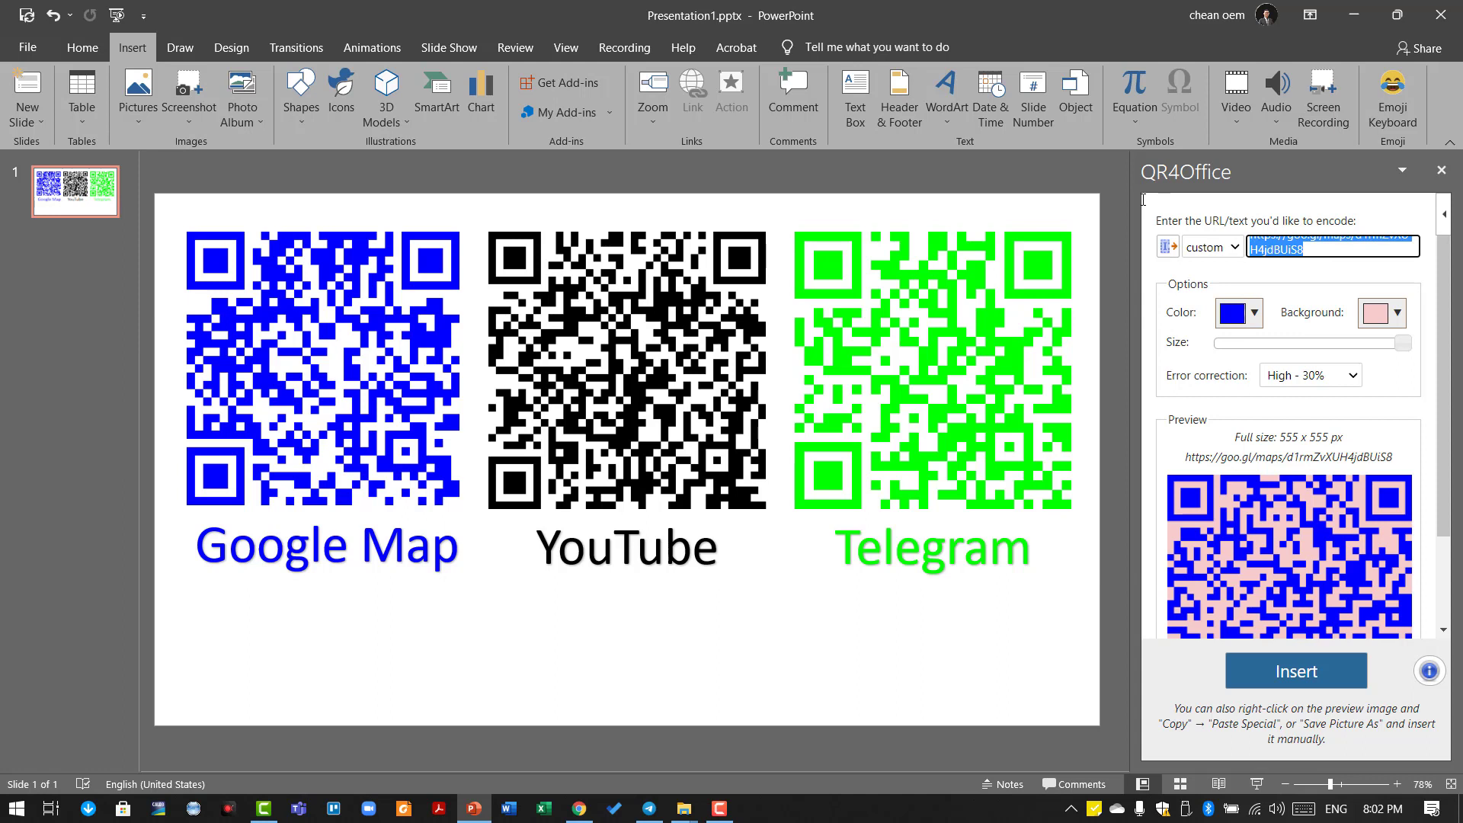
key("ctrl+v")
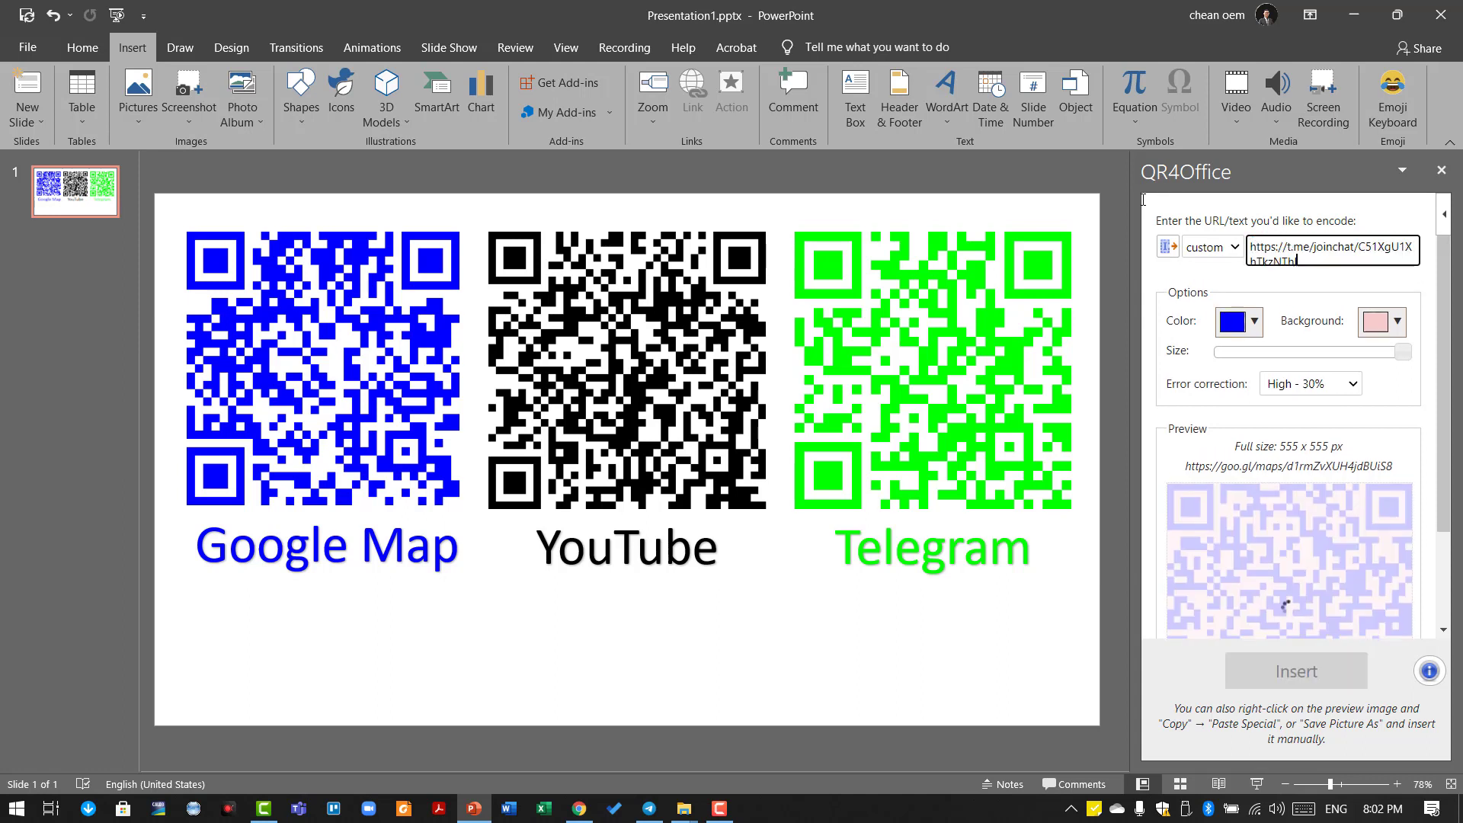
Insert a red QR code on a white background, then delete it from the slide.
left_click(1254, 326)
left_click(1254, 384)
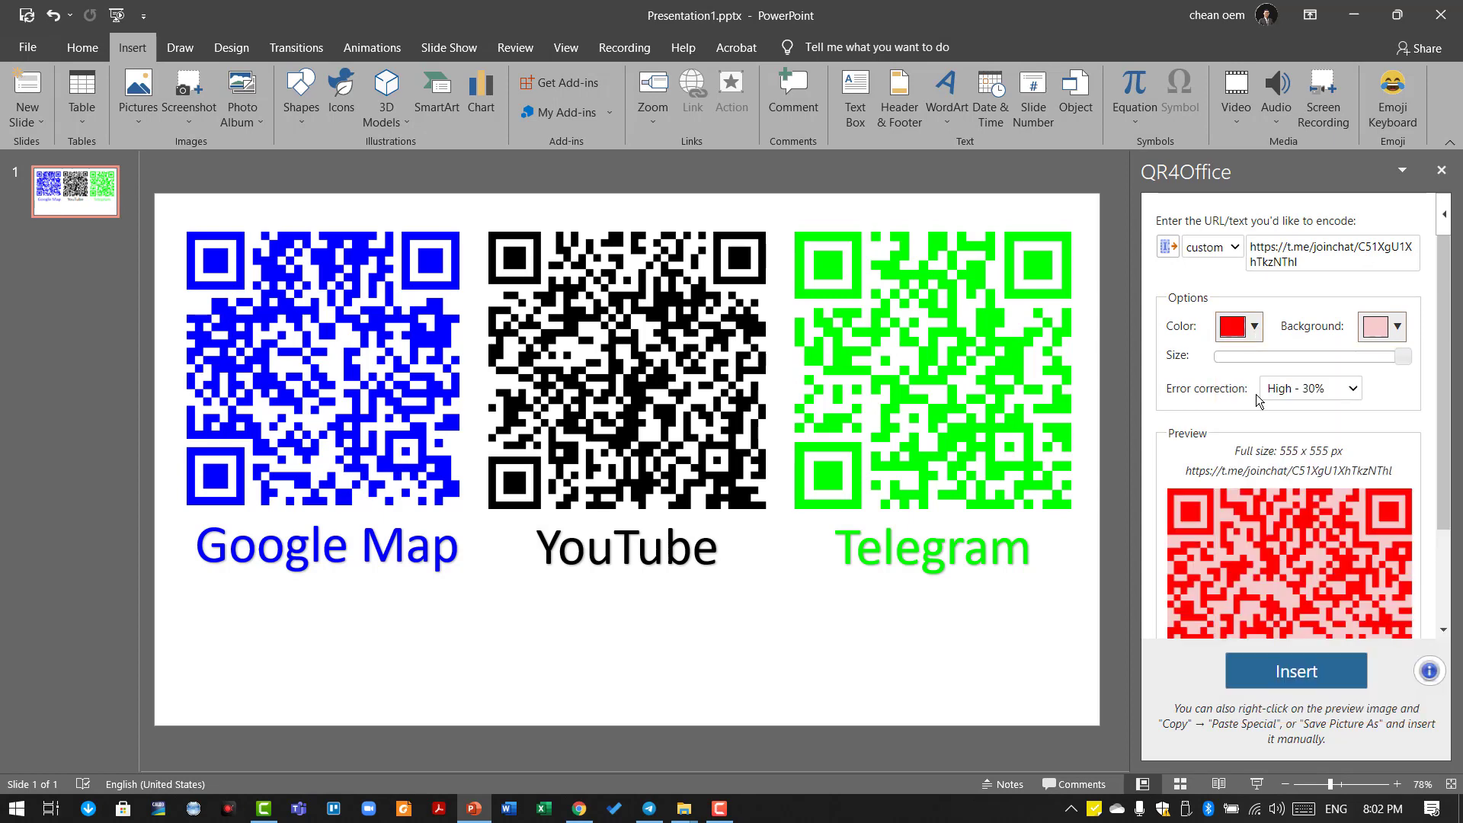
left_click(1398, 326)
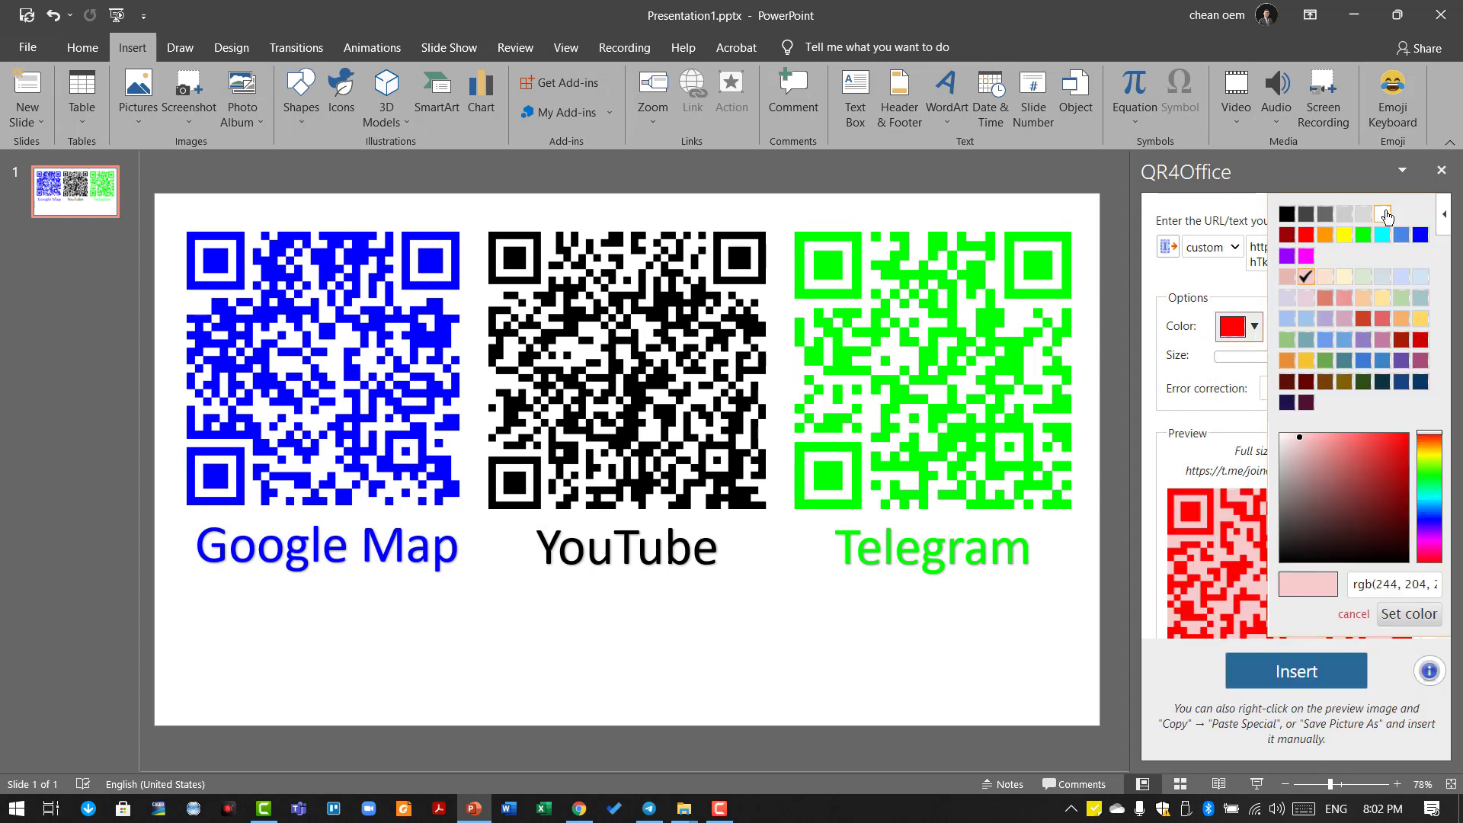
left_click(1380, 216)
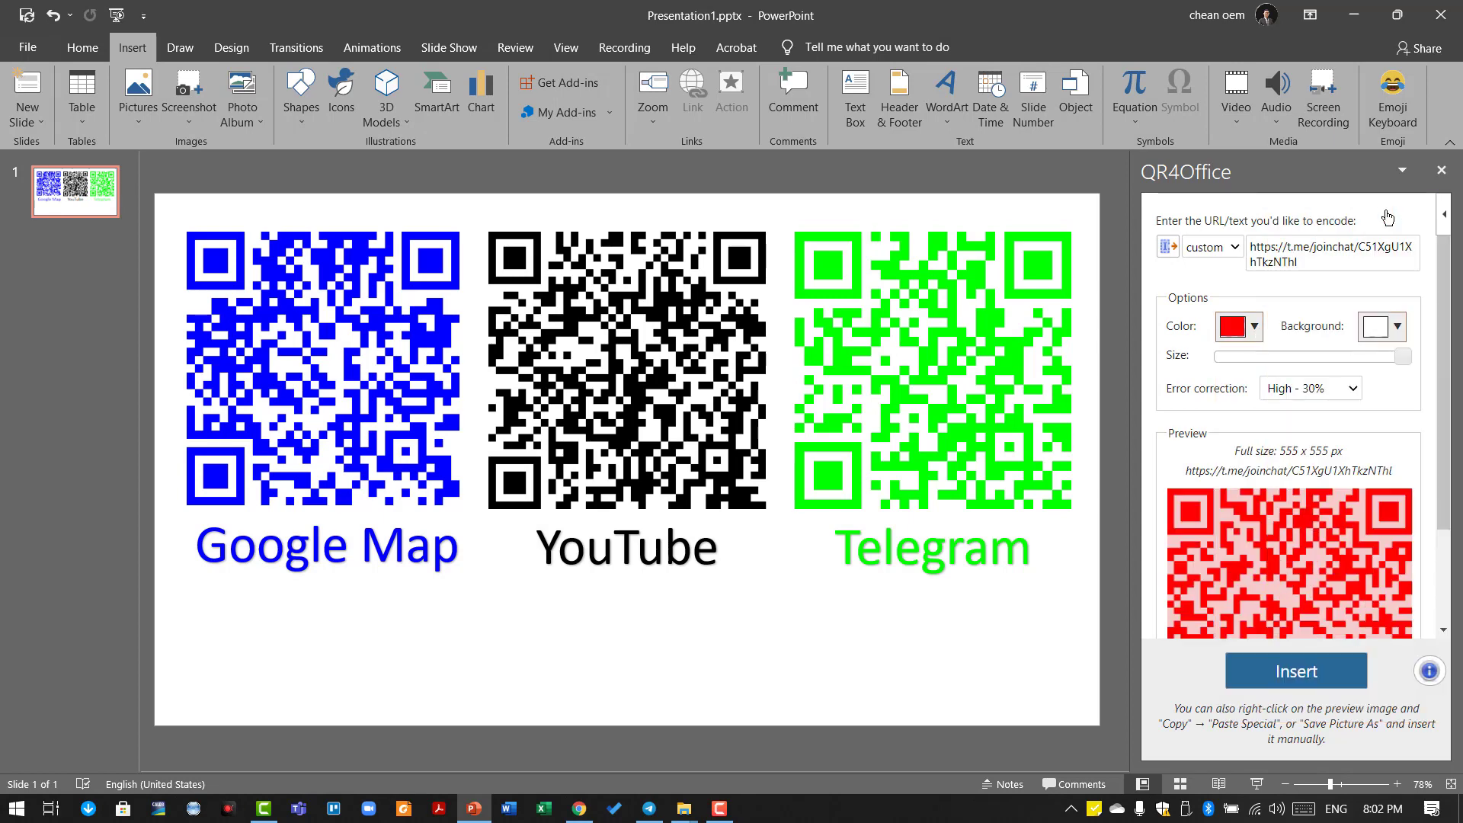
left_click(1318, 674)
left_click(802, 538)
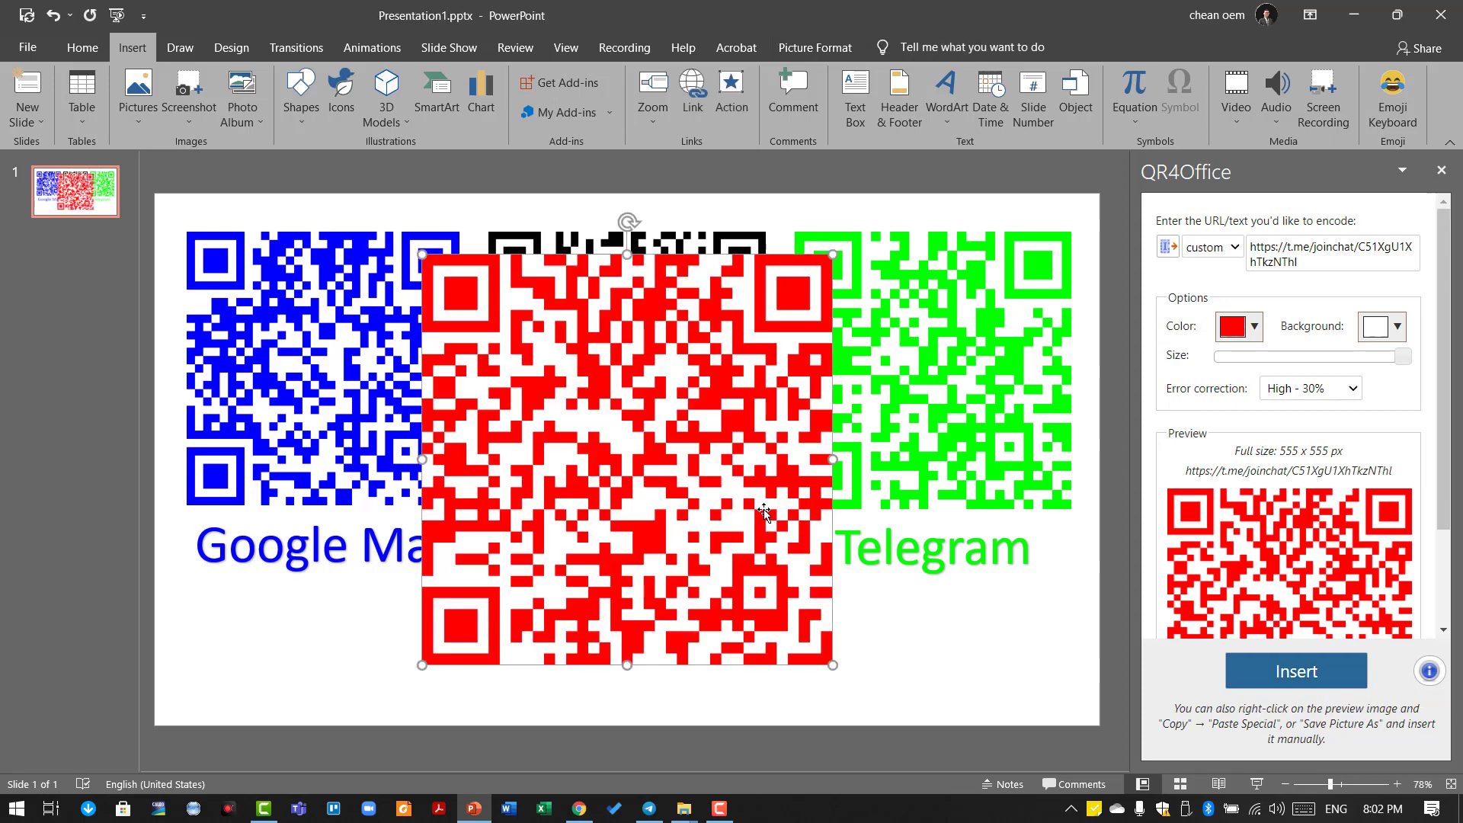
key("Delete")
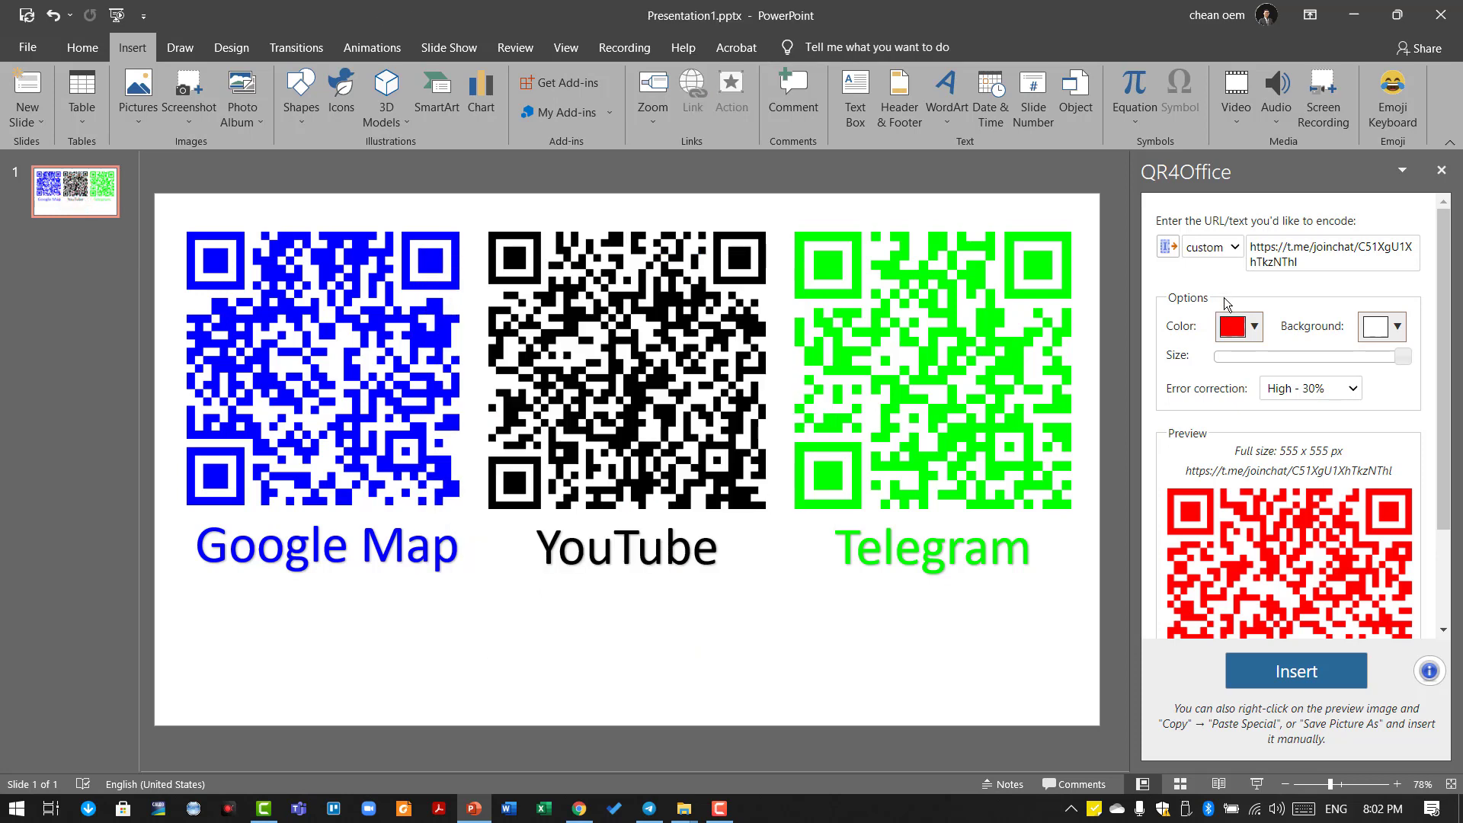
Insert a bright green QR code, fit it above the Telegram label, then bring up YouTube Studio.
left_click(1258, 328)
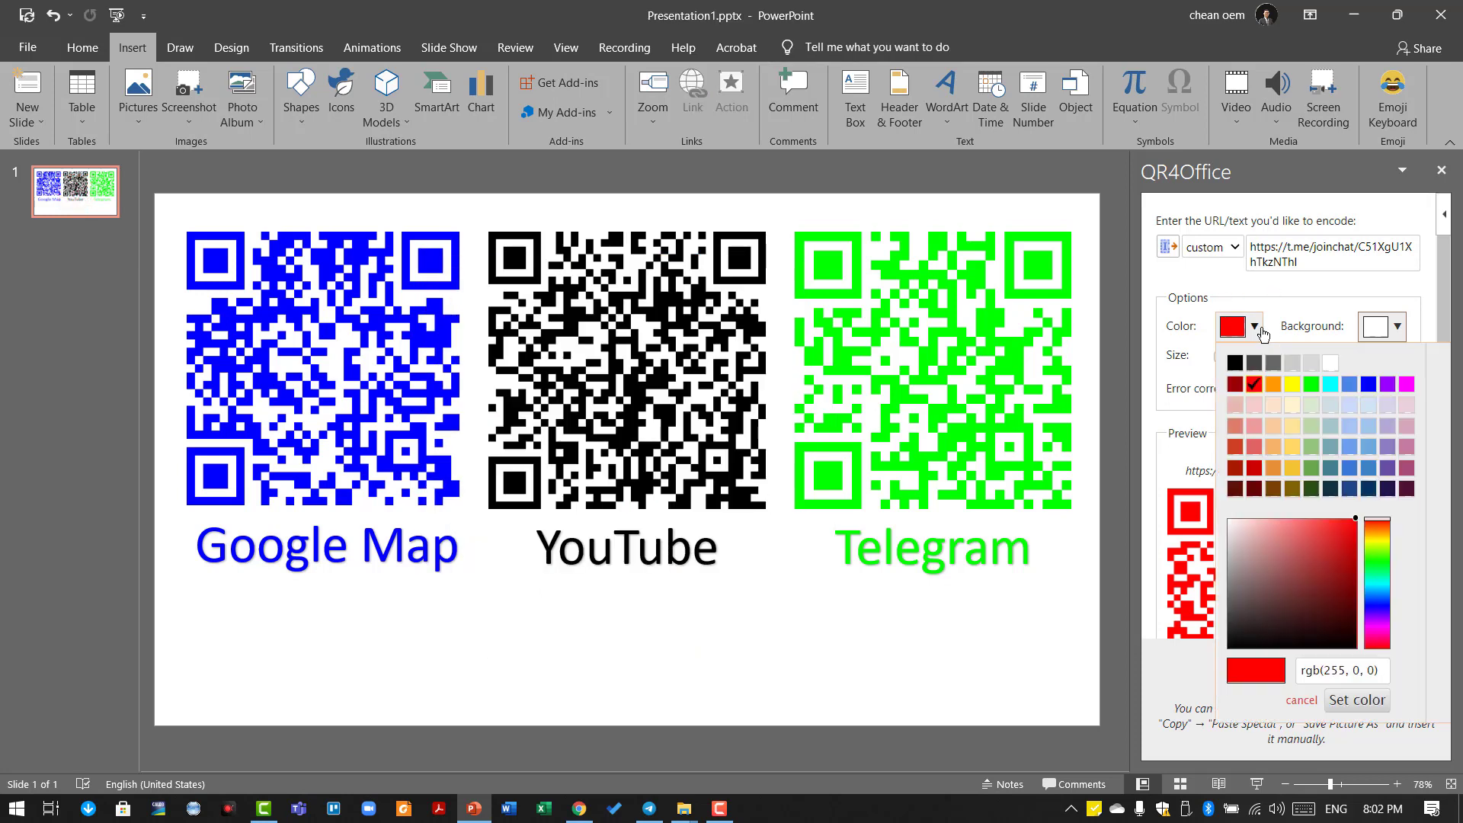
left_click(1312, 385)
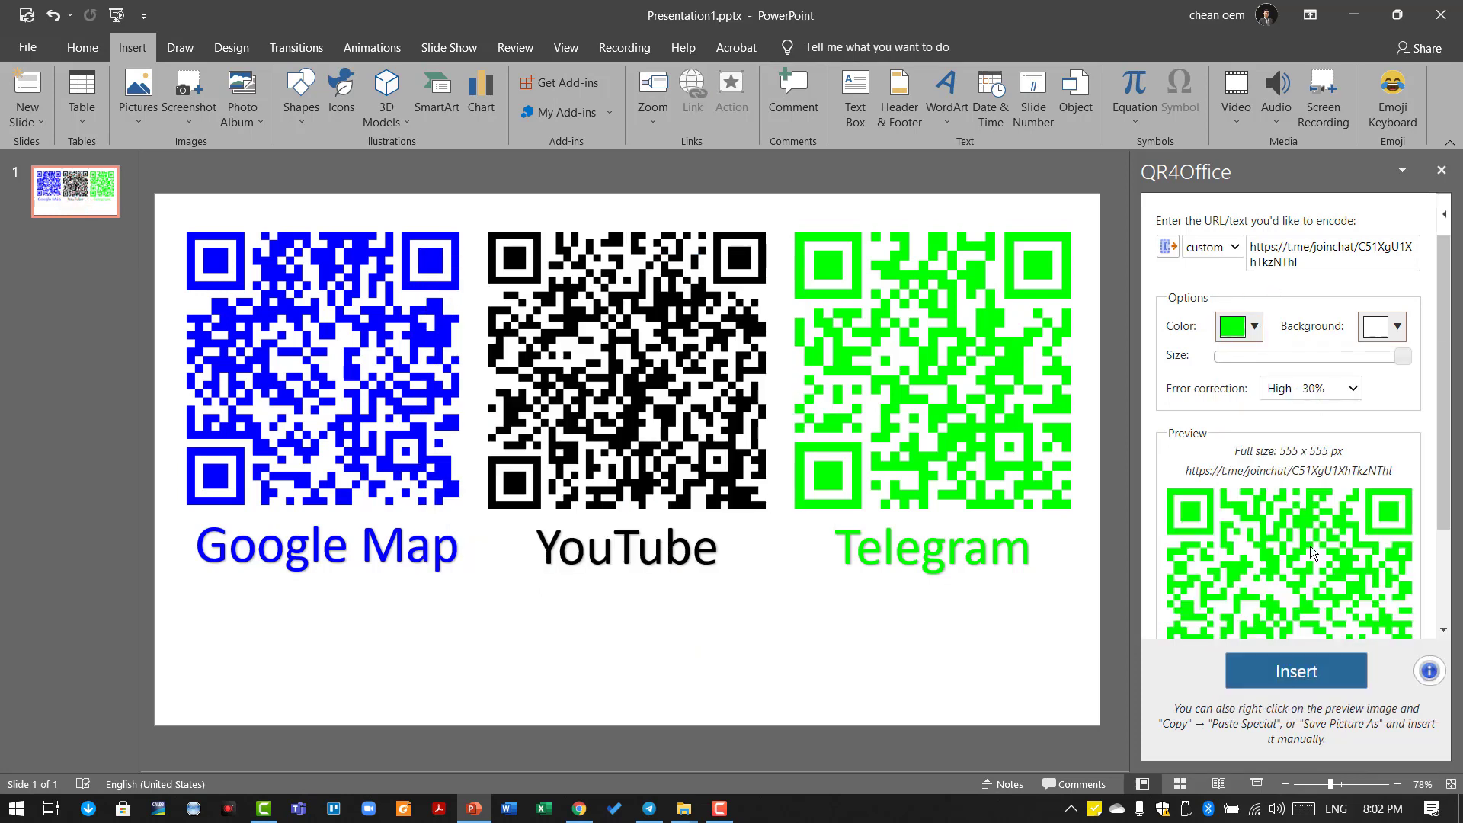
left_click(1308, 676)
left_click_drag(712, 482, 949, 450)
left_click_drag(661, 643, 793, 511)
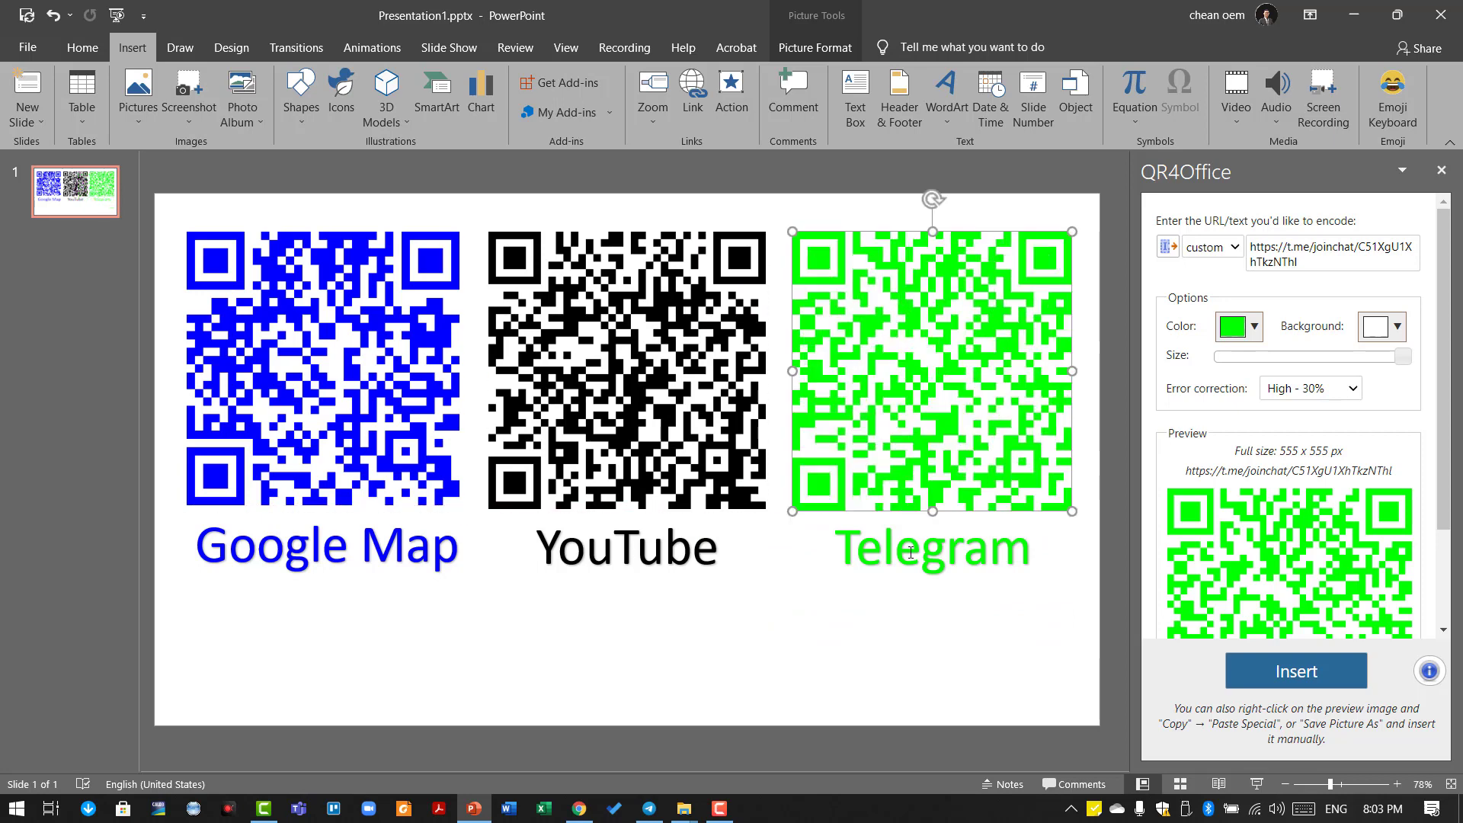
left_click(911, 614)
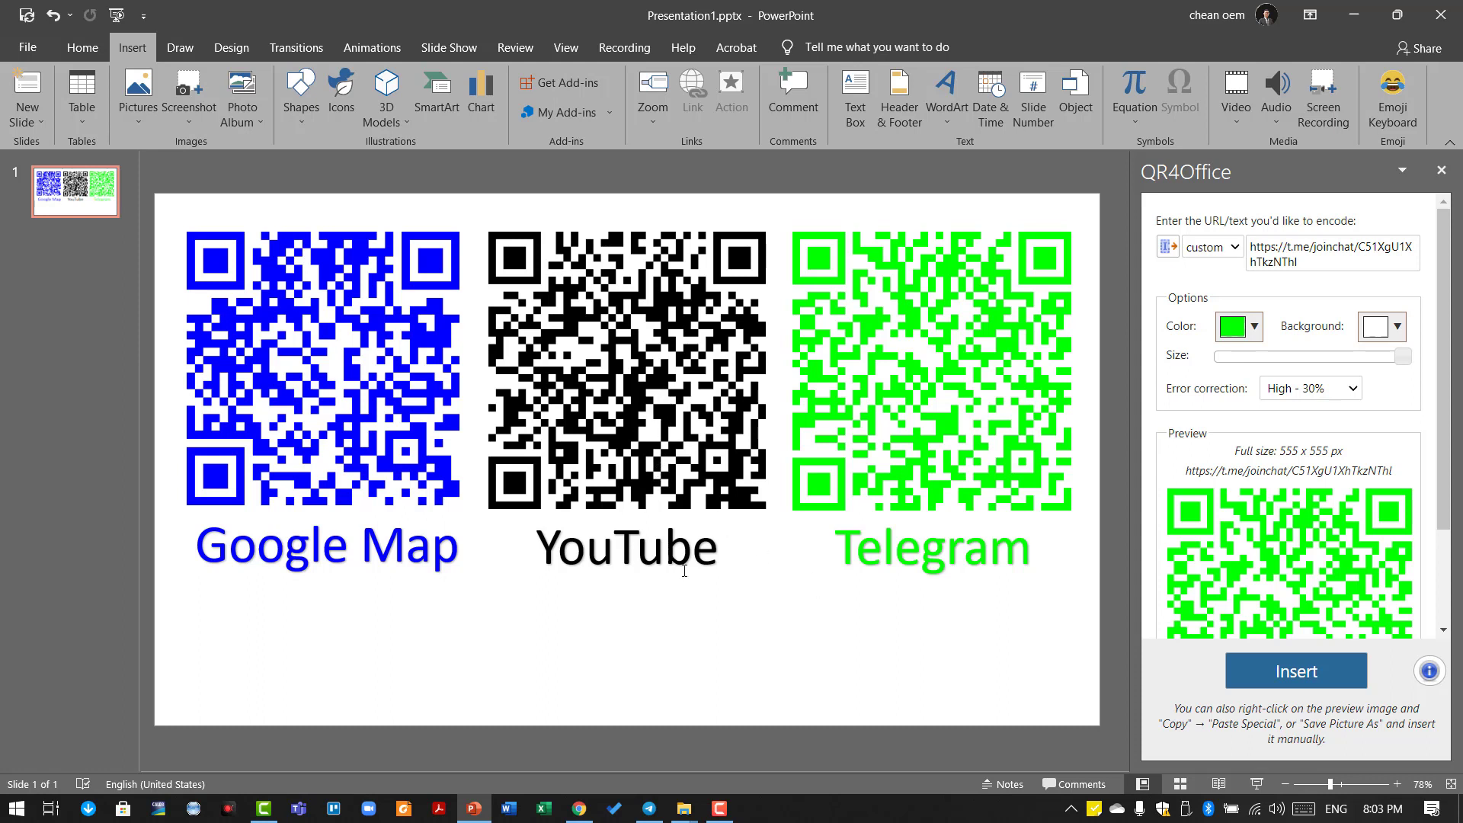
left_click(581, 810)
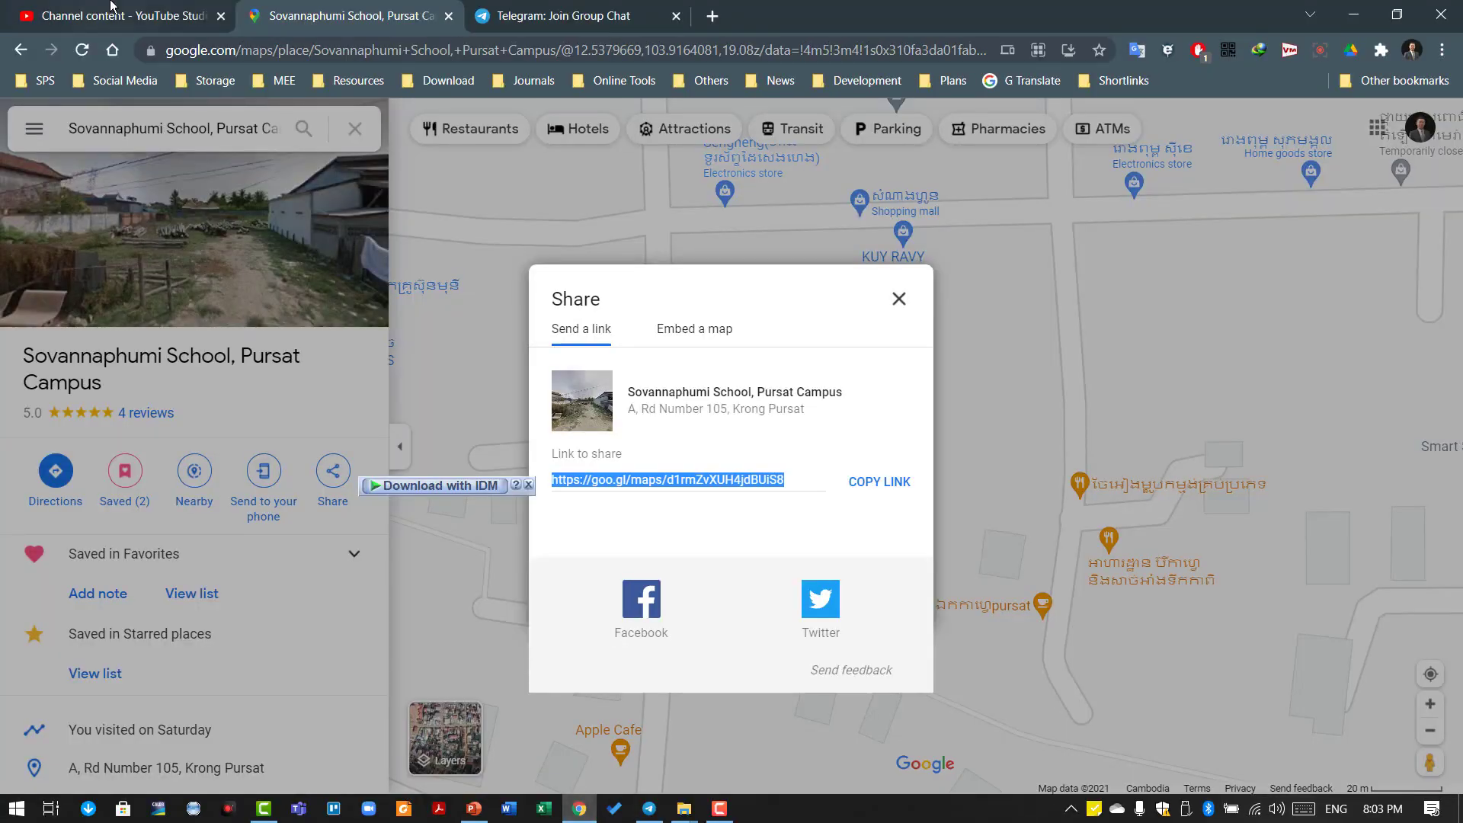
left_click(110, 9)
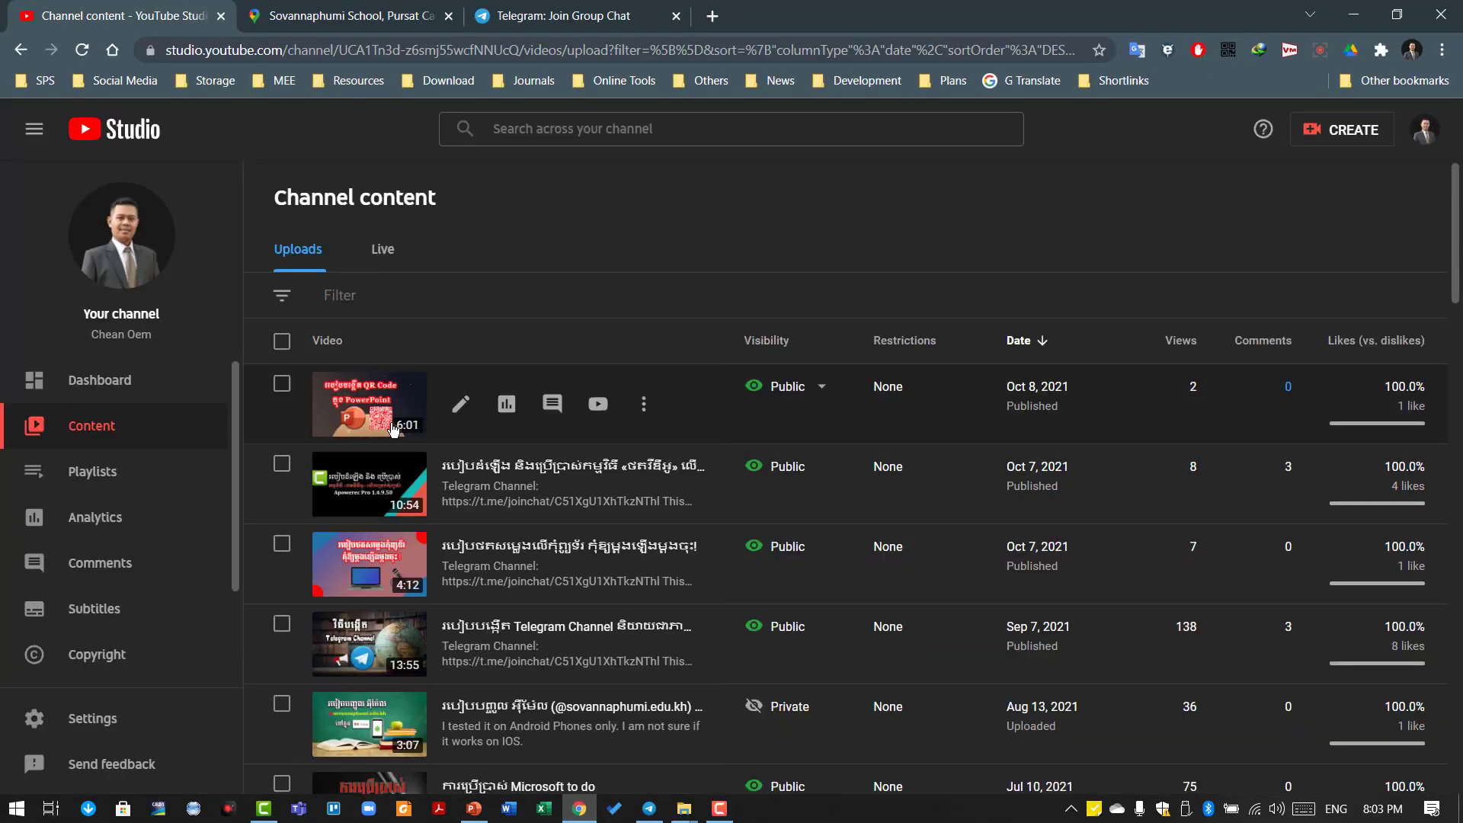
Open the newest QR Code video's details and copy its youtu.be video link.
left_click(393, 400)
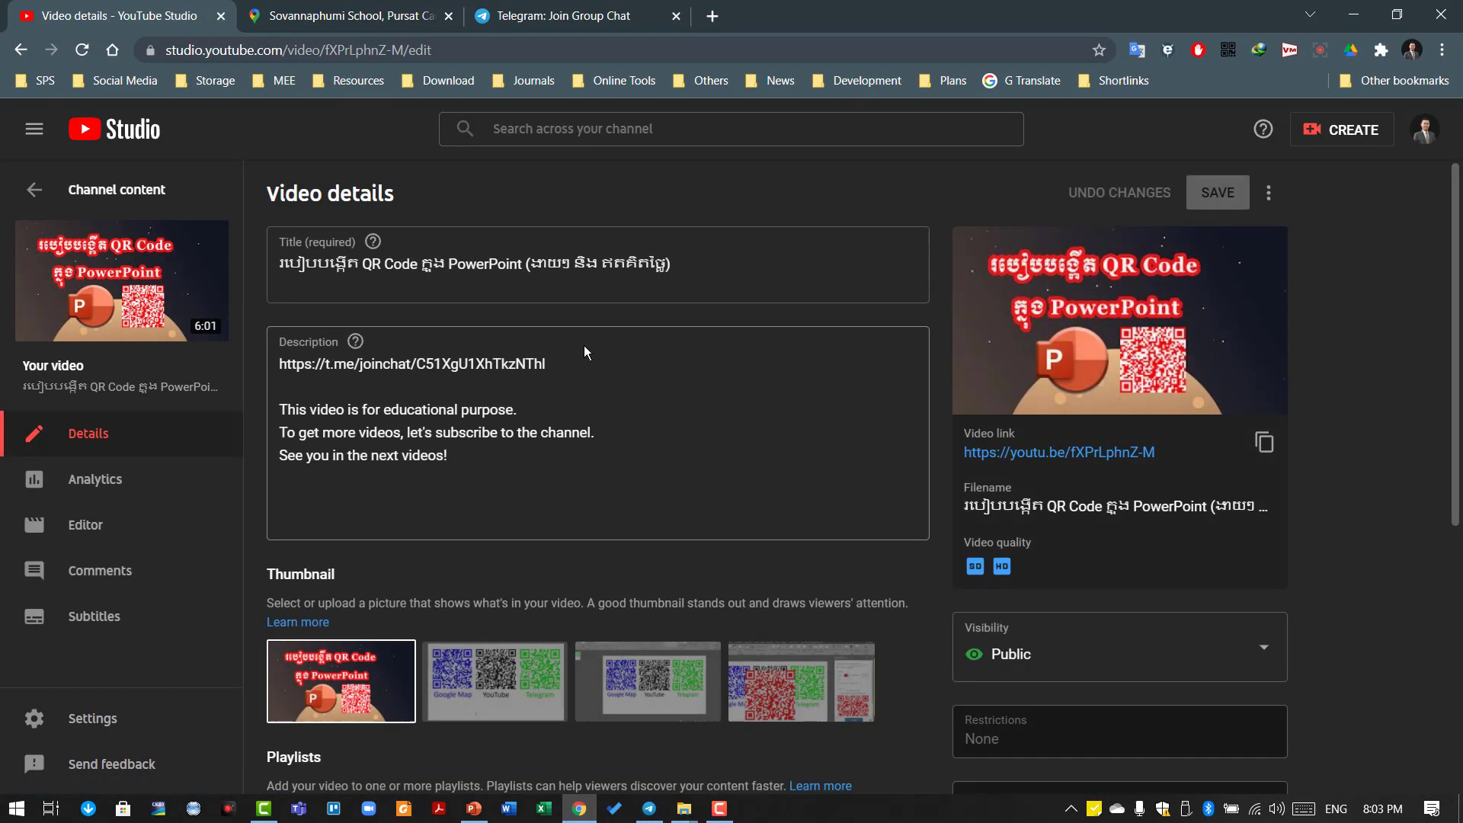
mouse_move(1191, 288)
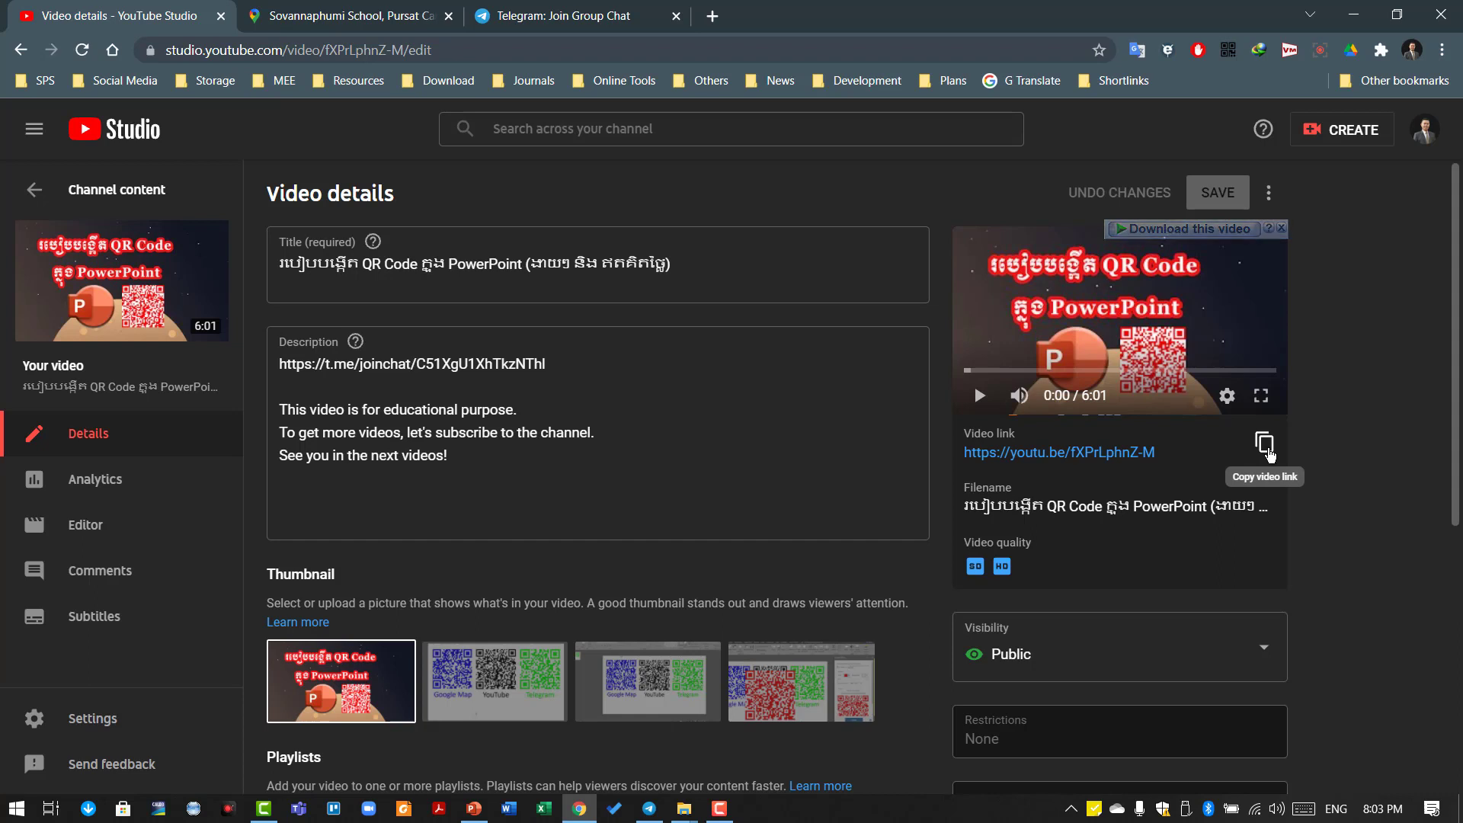
left_click(1271, 445)
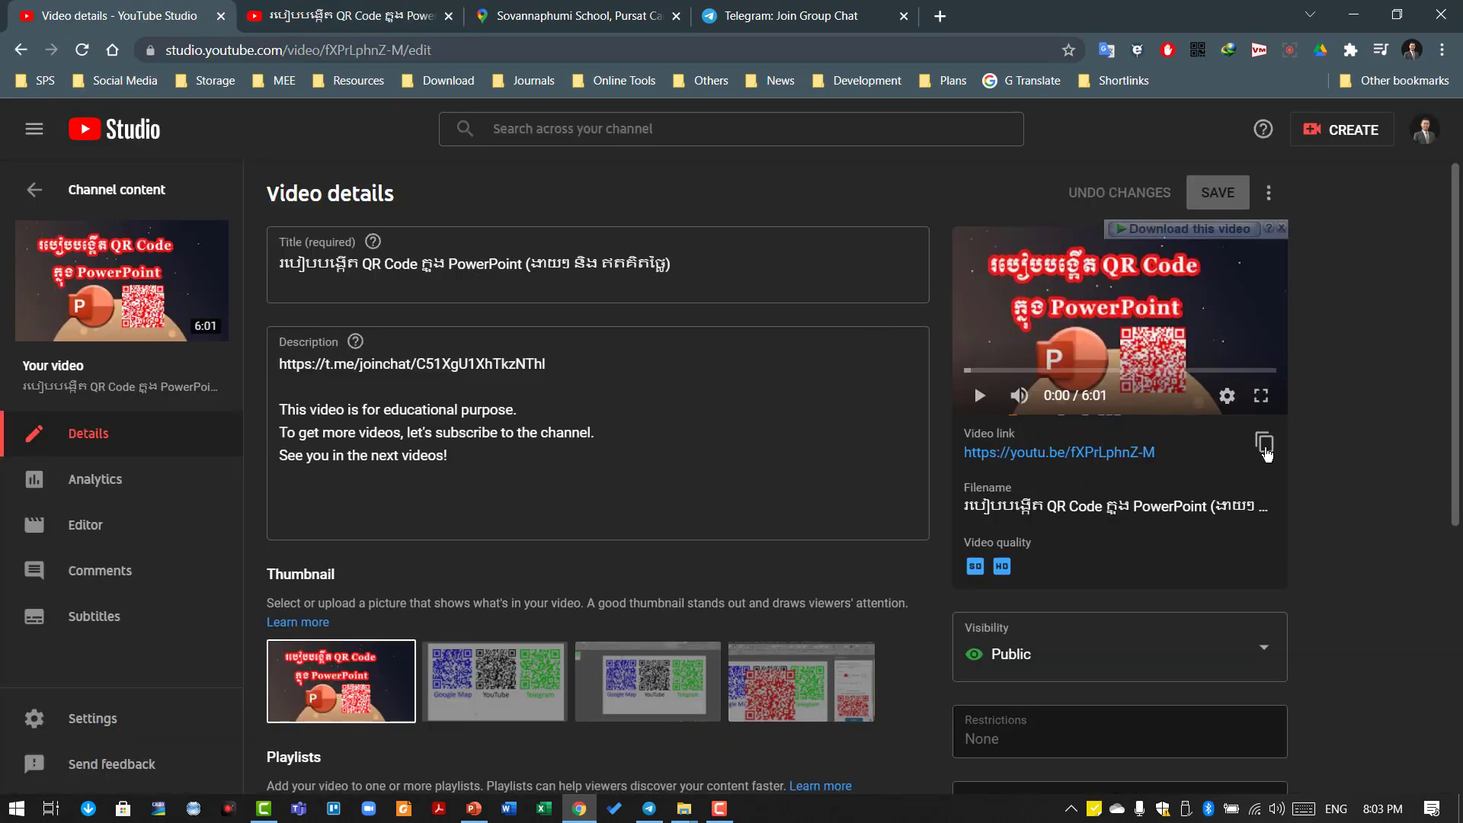
left_click(1265, 442)
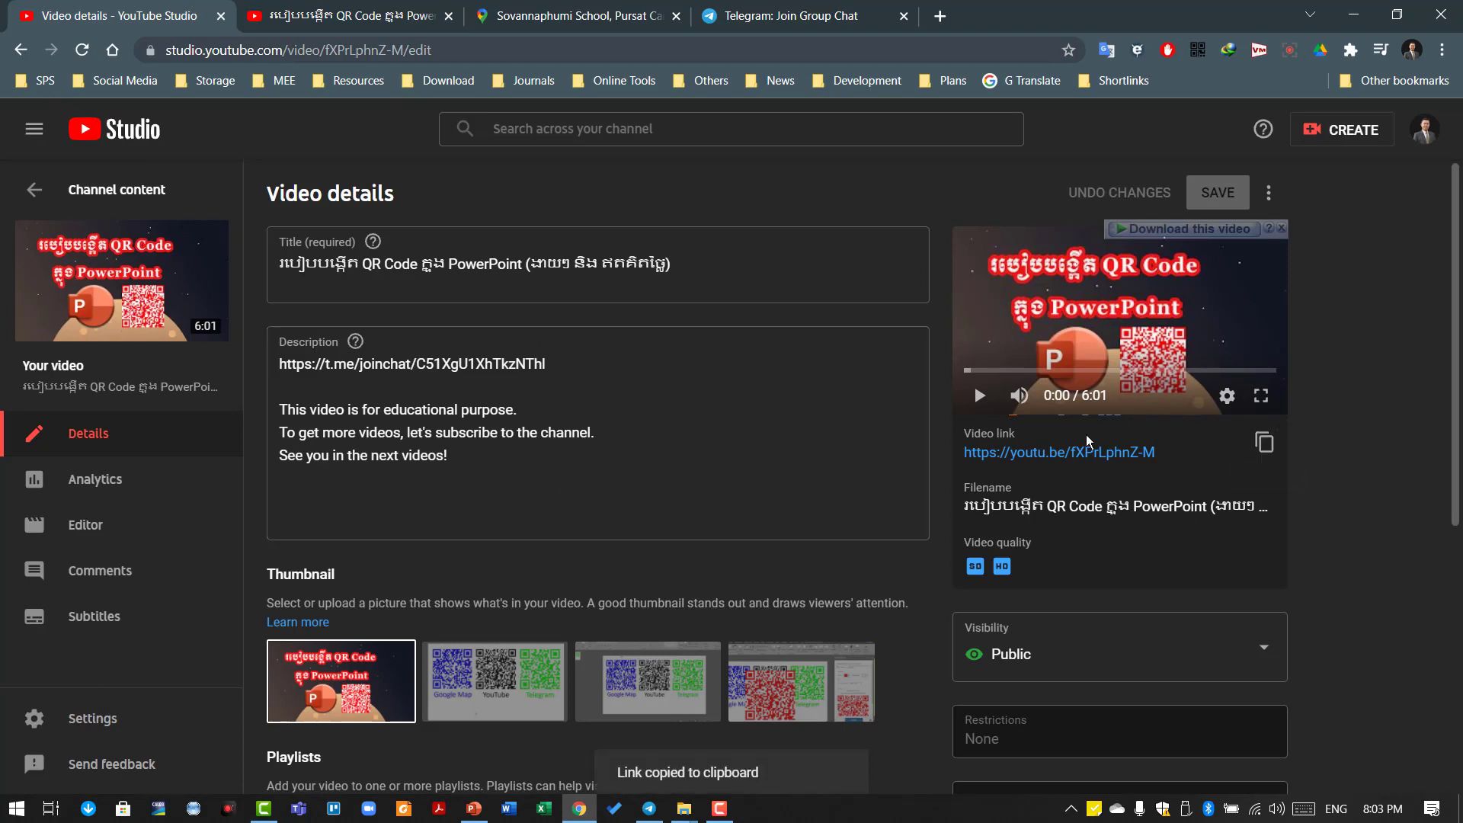
Back in PowerPoint, replace the Telegram link in QR4Office with the youtu.be video link.
left_click(474, 808)
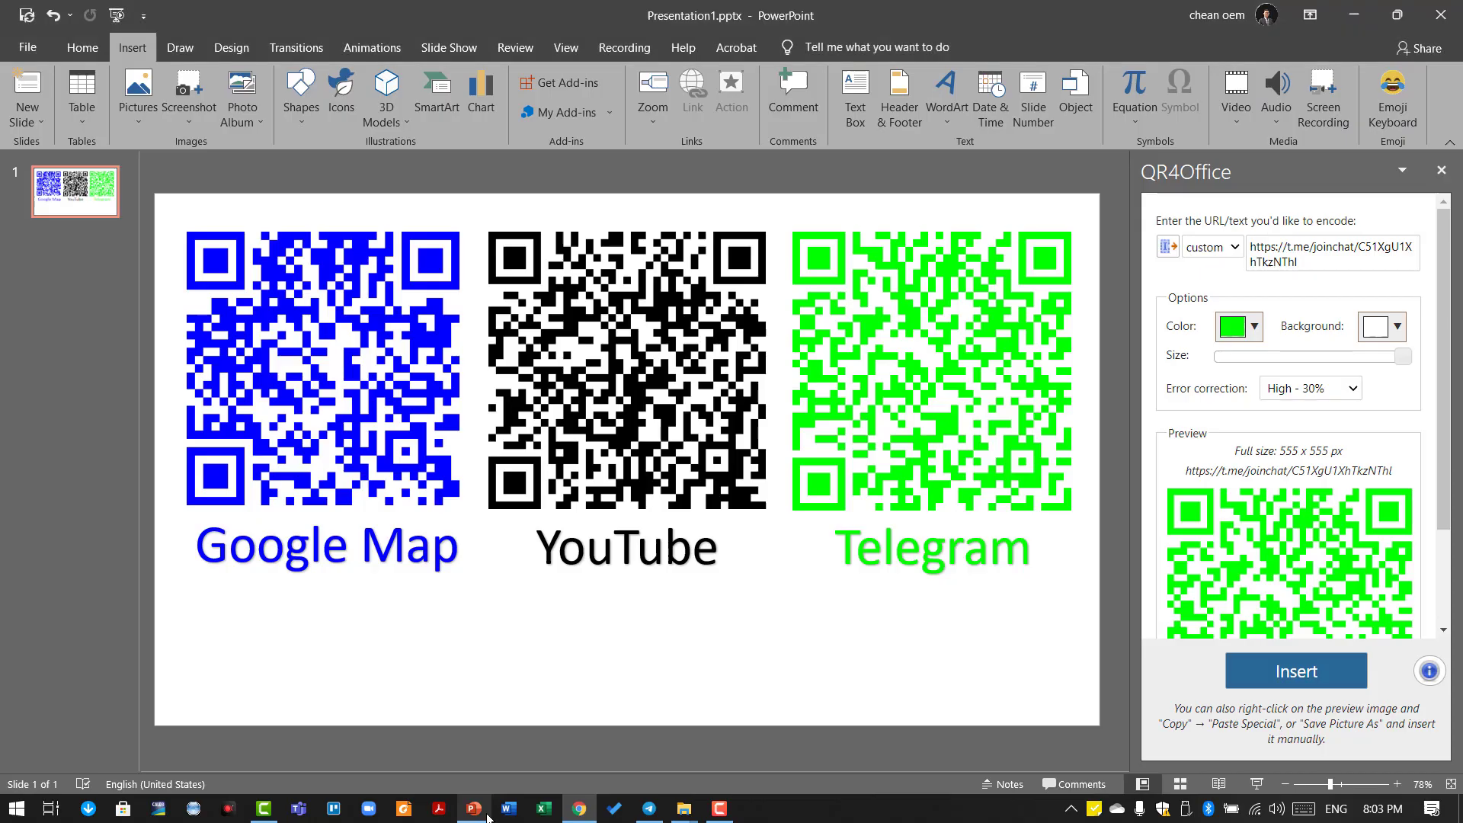
left_click_drag(1302, 261, 1166, 228)
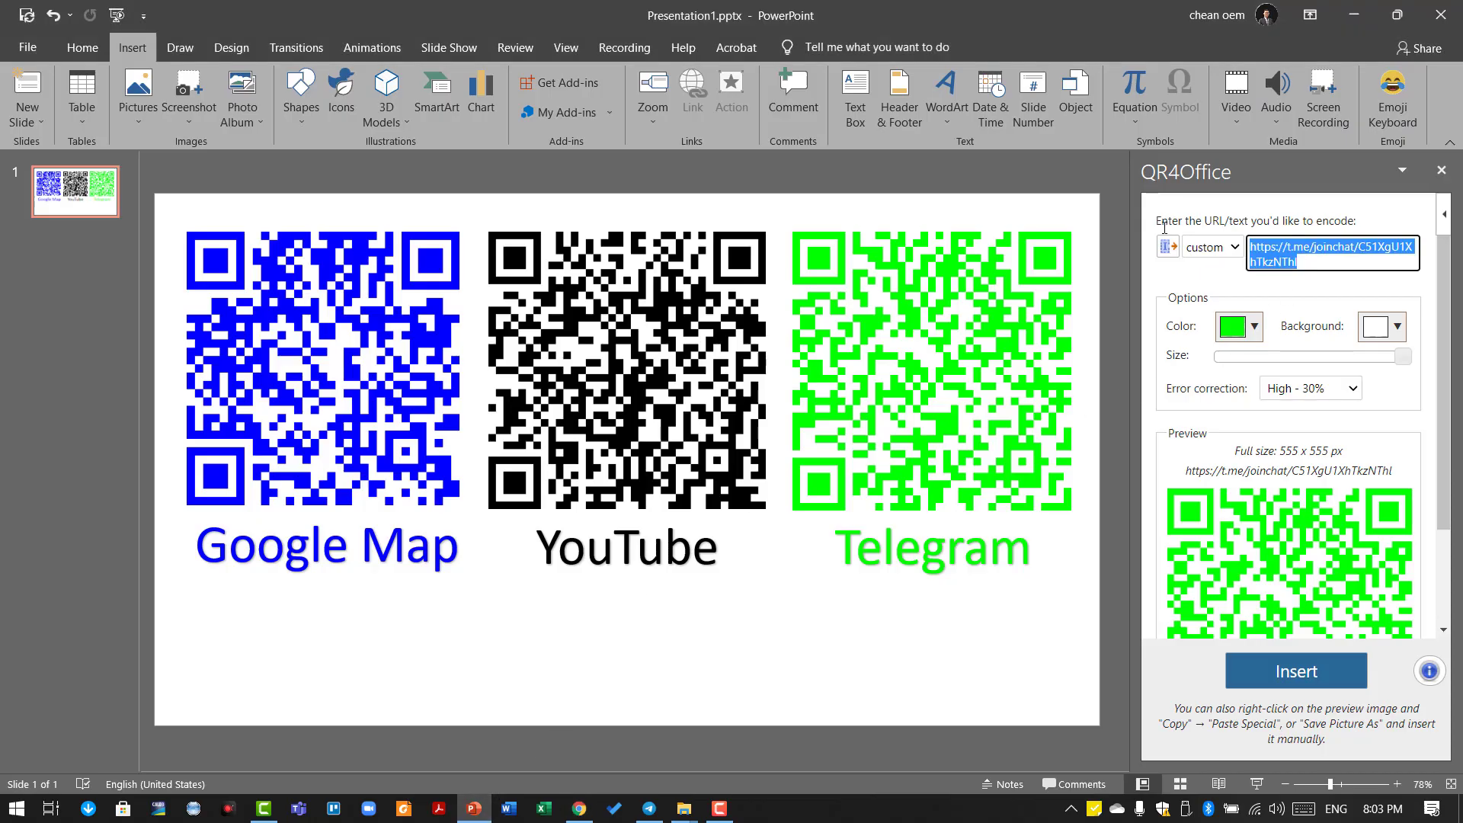
key("ctrl+v")
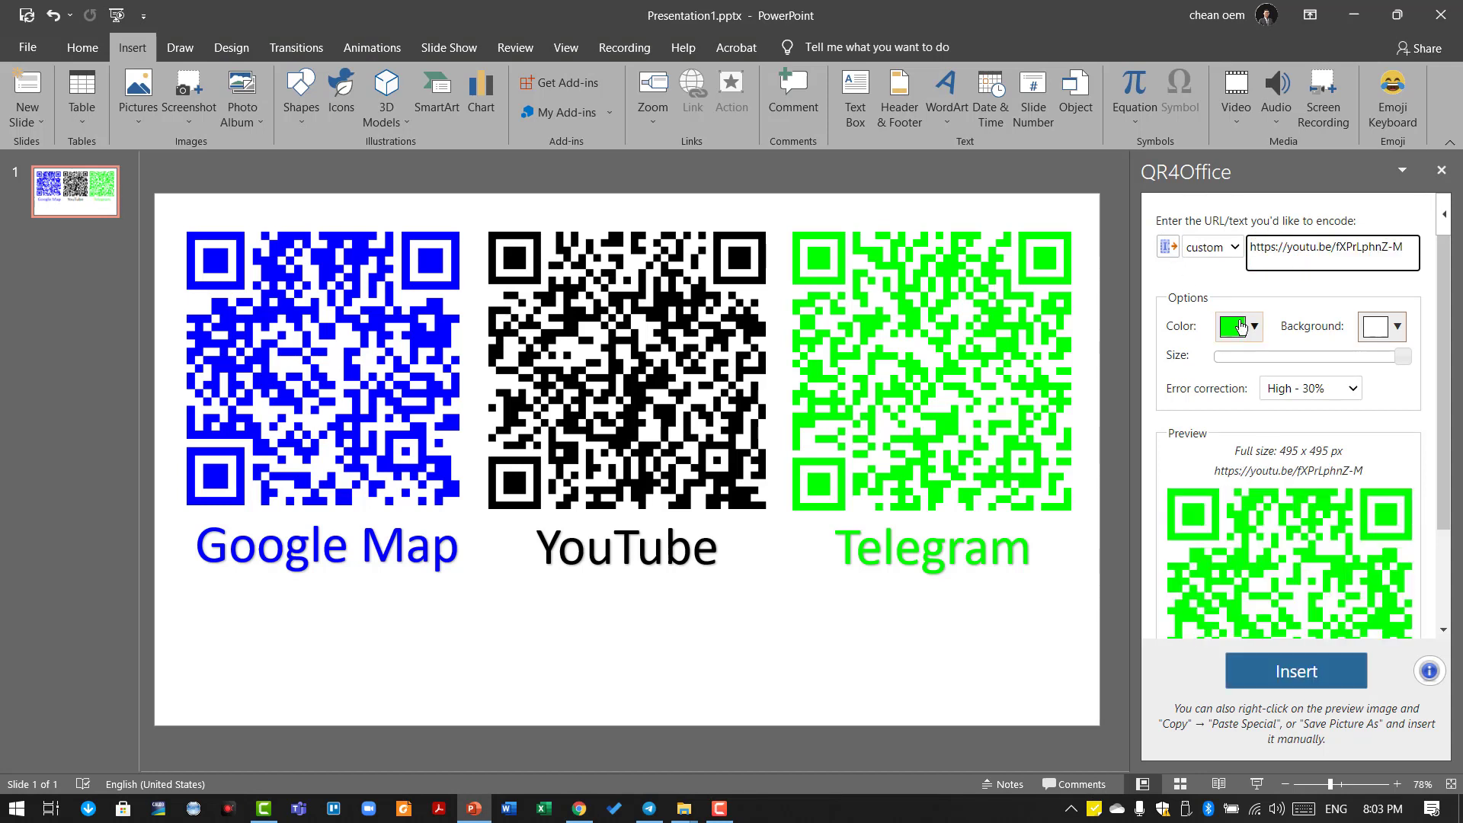
Insert a dark teal QR code and size it over the black one above YouTube.
left_click(1254, 328)
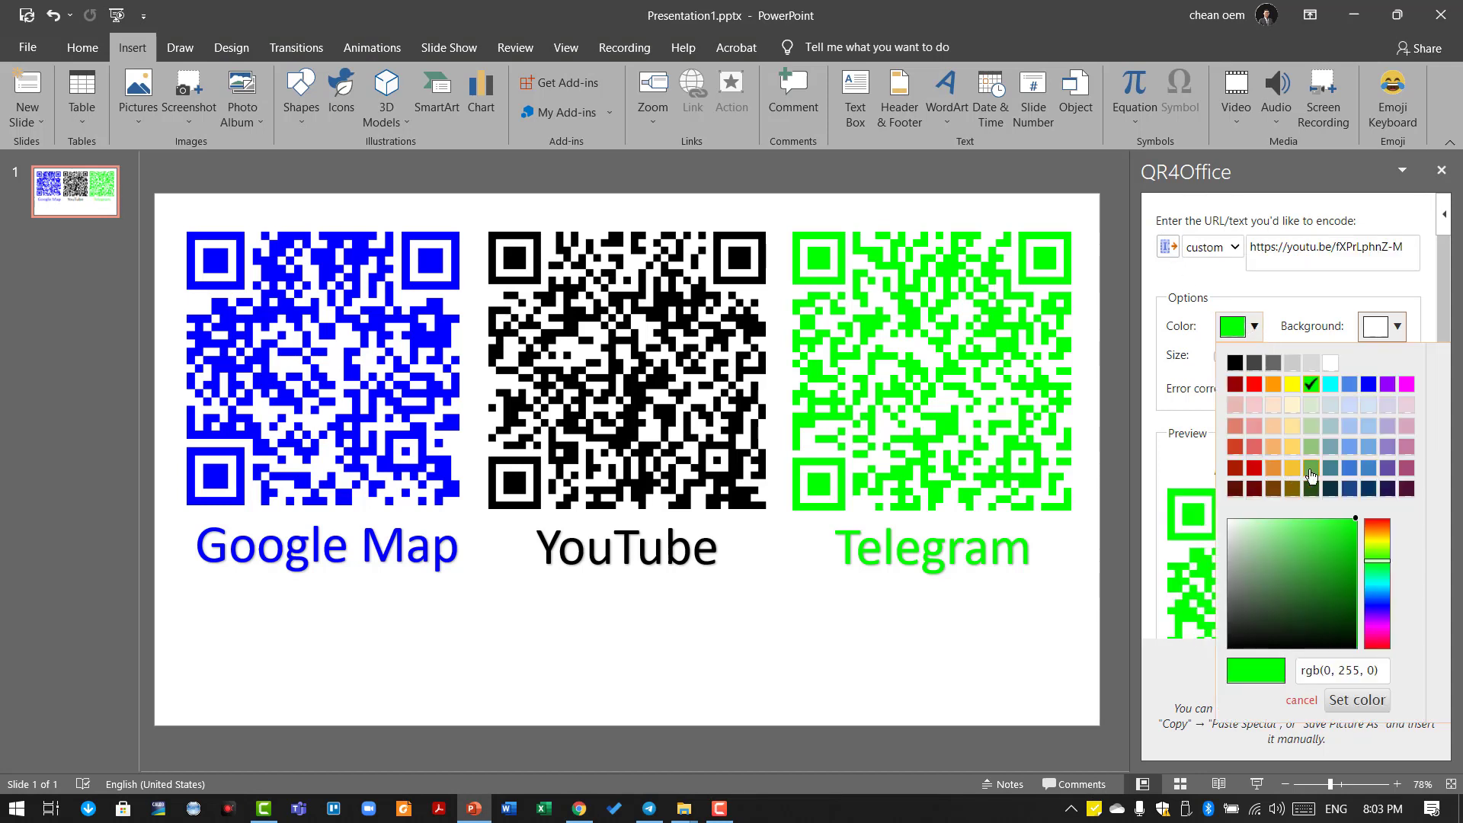
left_click(1330, 488)
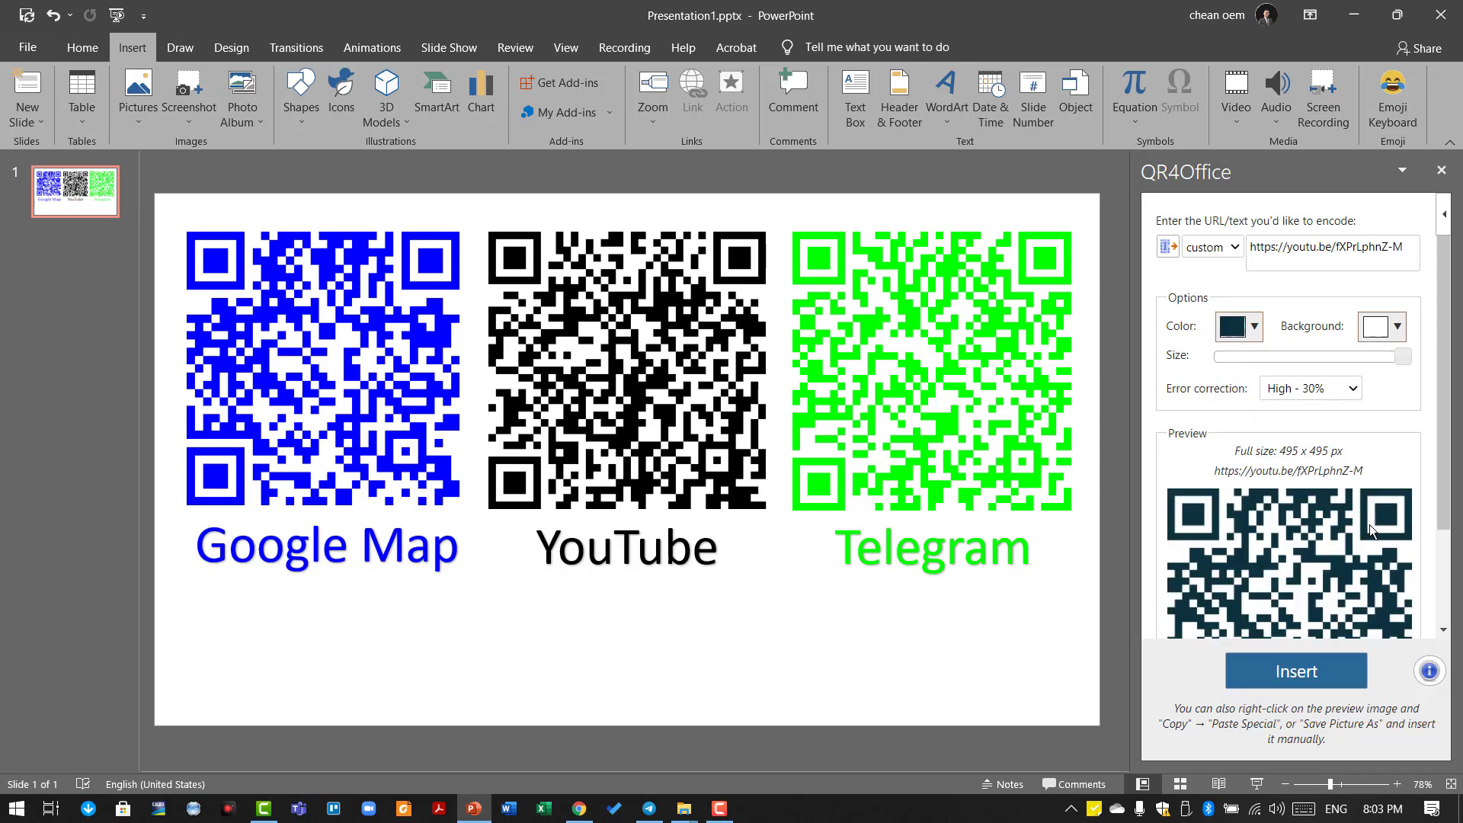
left_click(1303, 670)
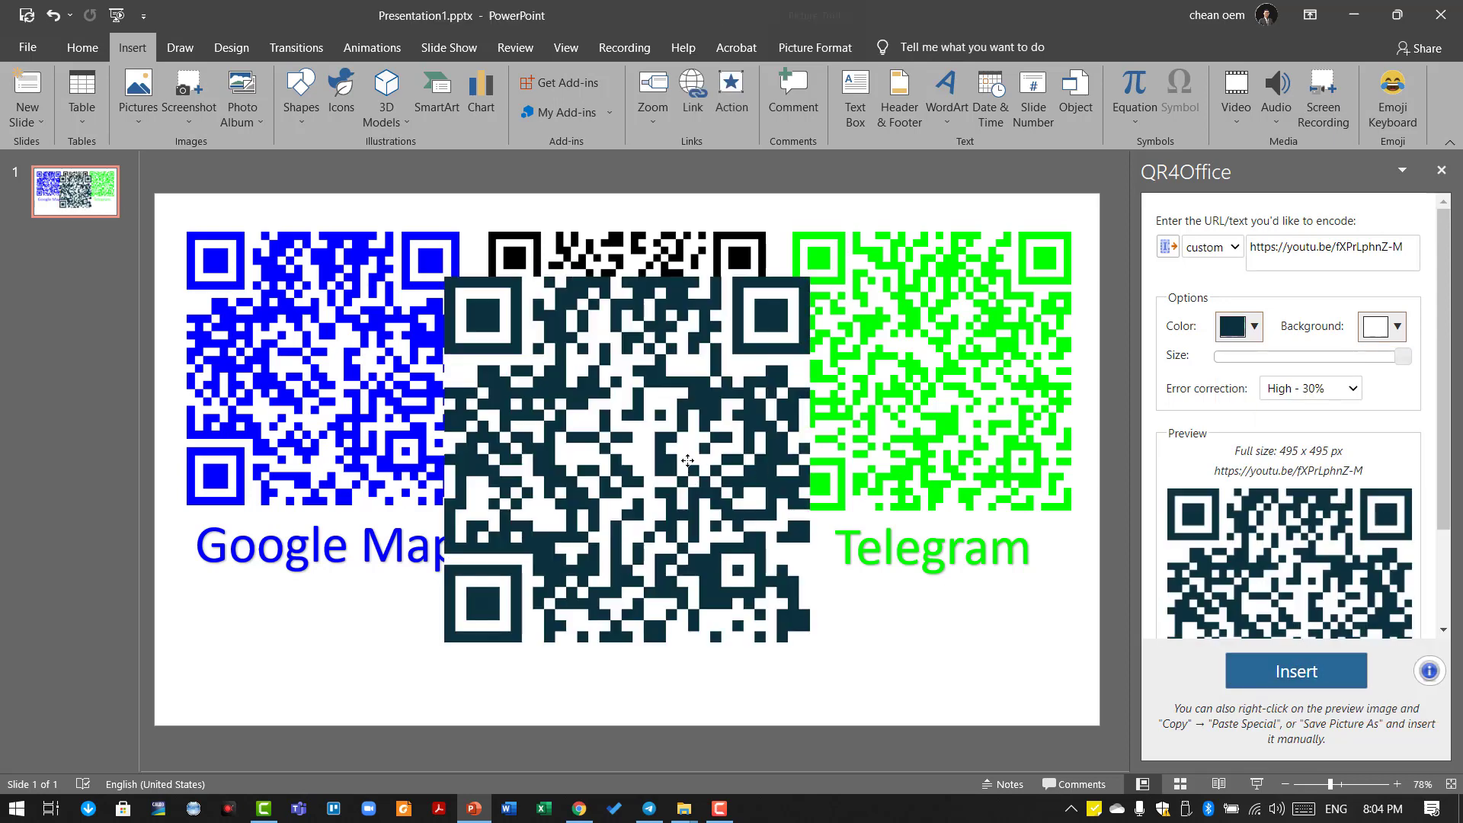
left_click_drag(702, 438, 746, 393)
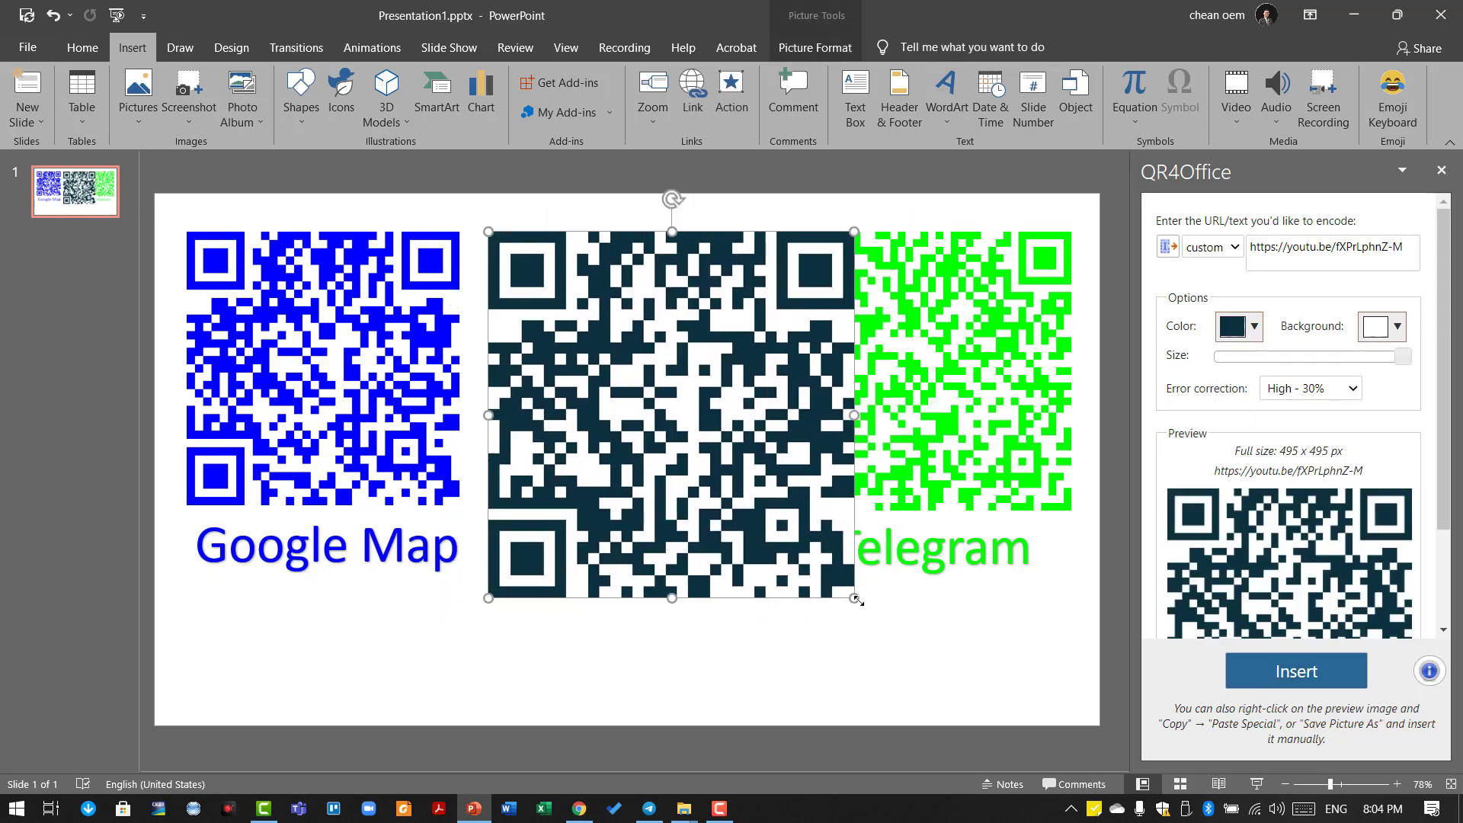
left_click_drag(857, 599, 768, 511)
left_click(774, 584)
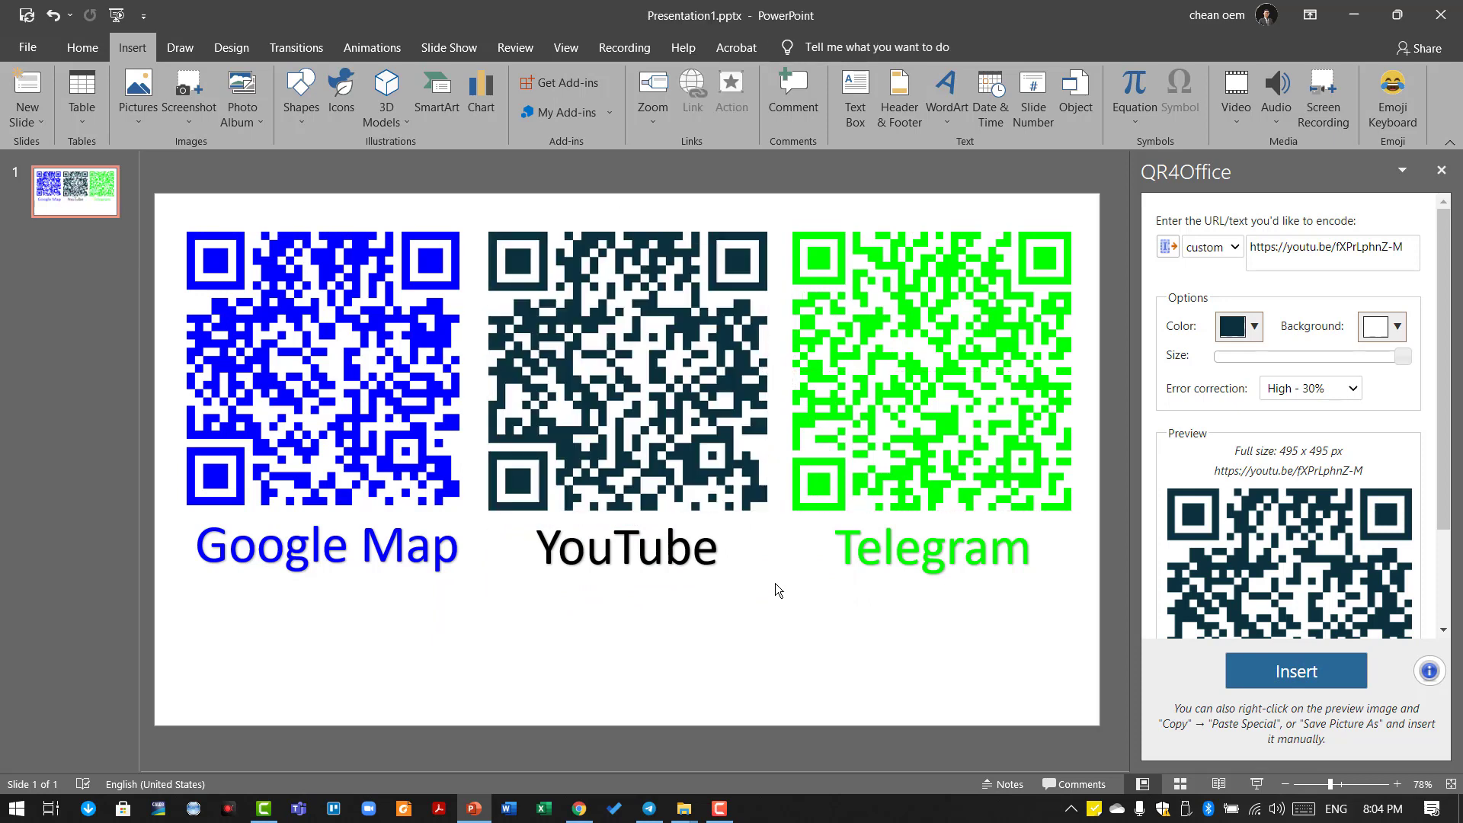